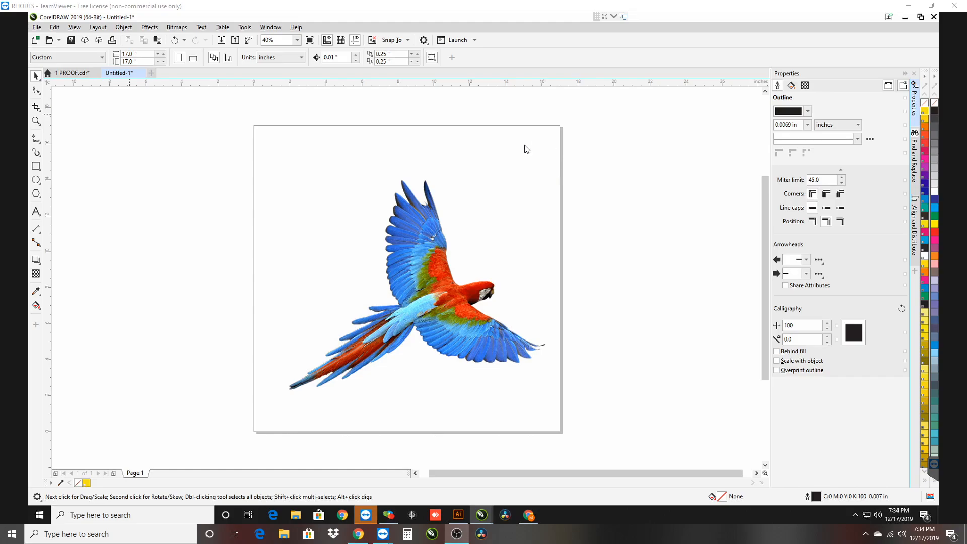
Draw a rectangle about 19.5 by 7.1 inches across the upper half of the parrot image
click(432, 229)
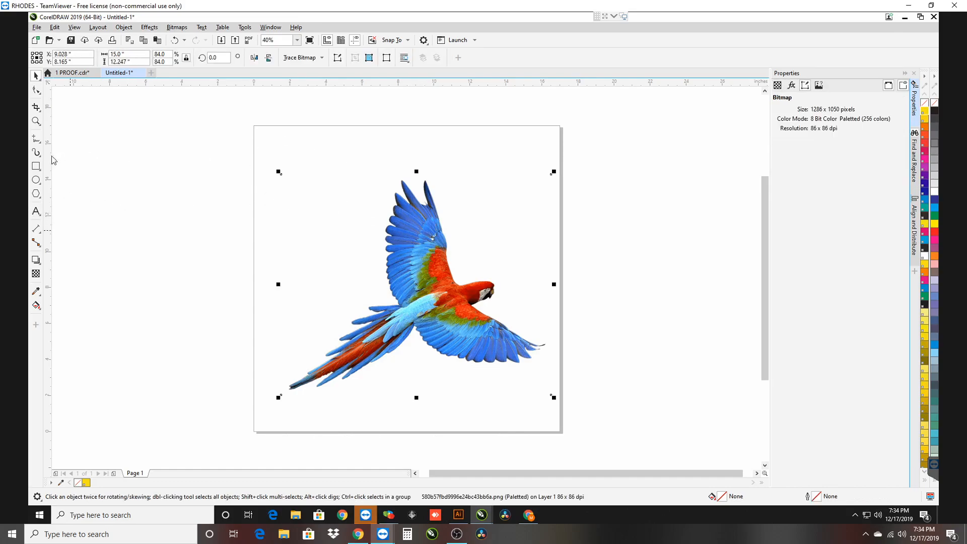
click(36, 166)
drag(225, 172, 426, 245)
mouse_move(572, 298)
mouse_down()
mouse_move(579, 303)
mouse_move(569, 294)
mouse_up()
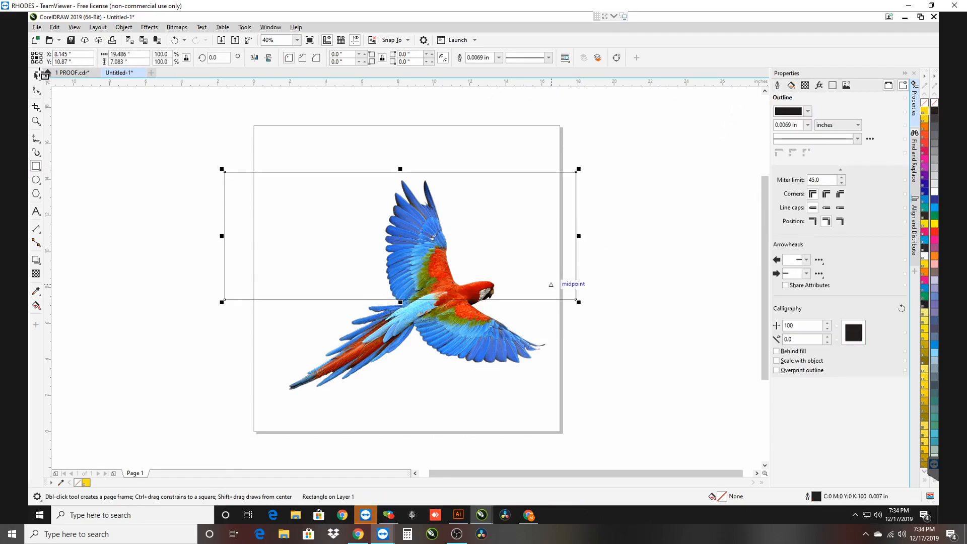
click(35, 76)
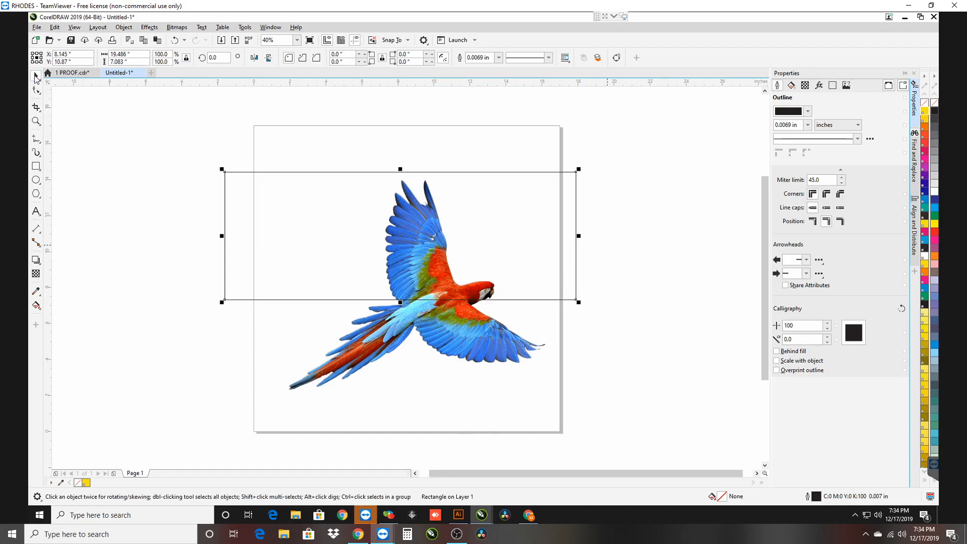
Fill the rectangle with PANTONE Red 032 C and send it behind the parrot
click(926, 150)
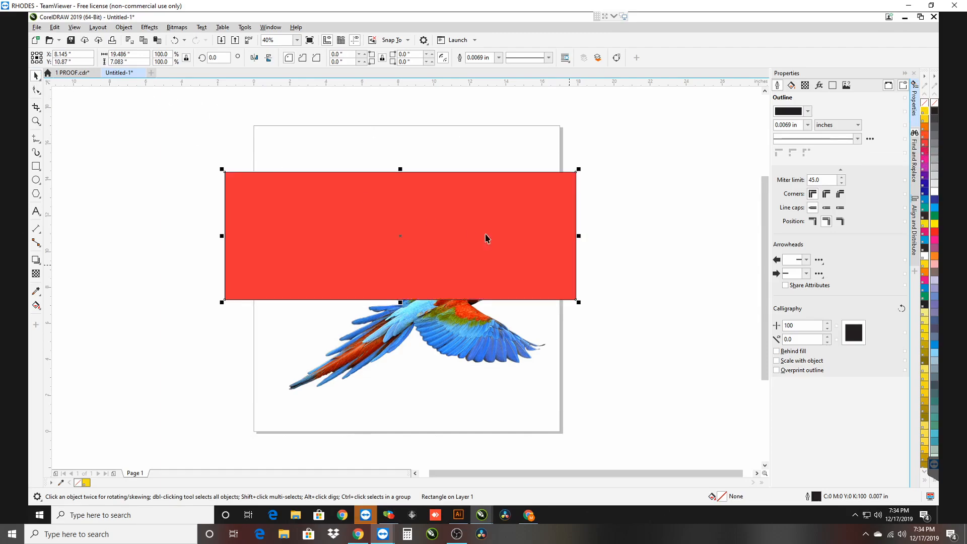
click(561, 186)
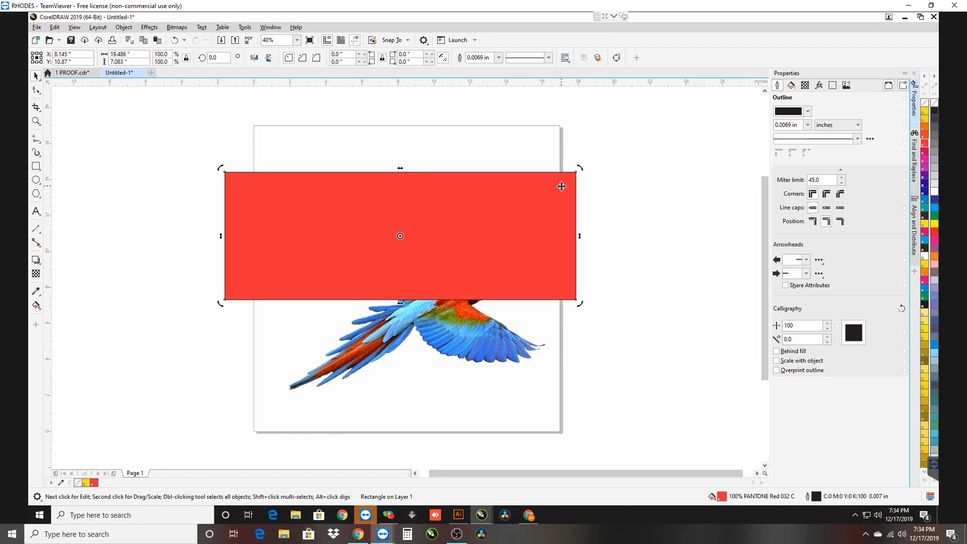
key(shift+Page_Down)
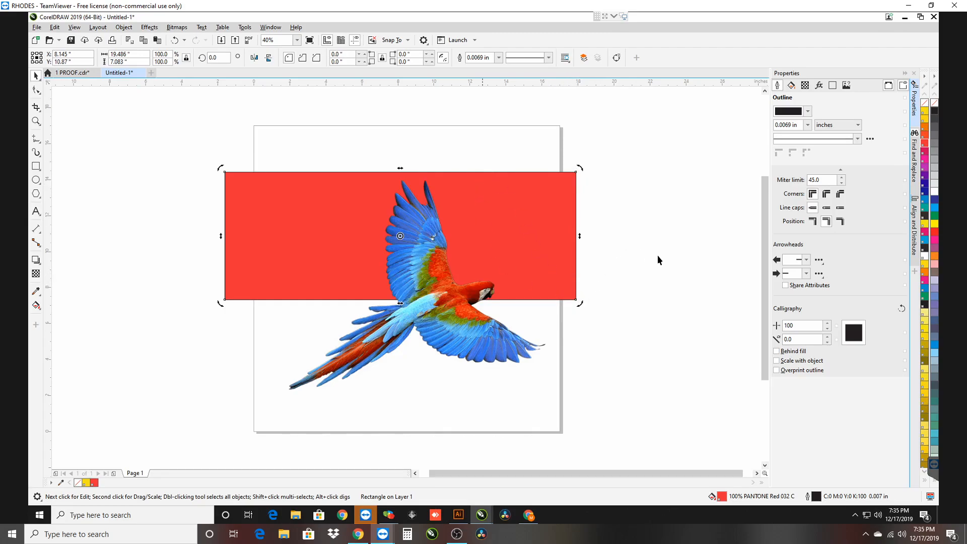
Delete the red rectangle behind the parrot
click(354, 246)
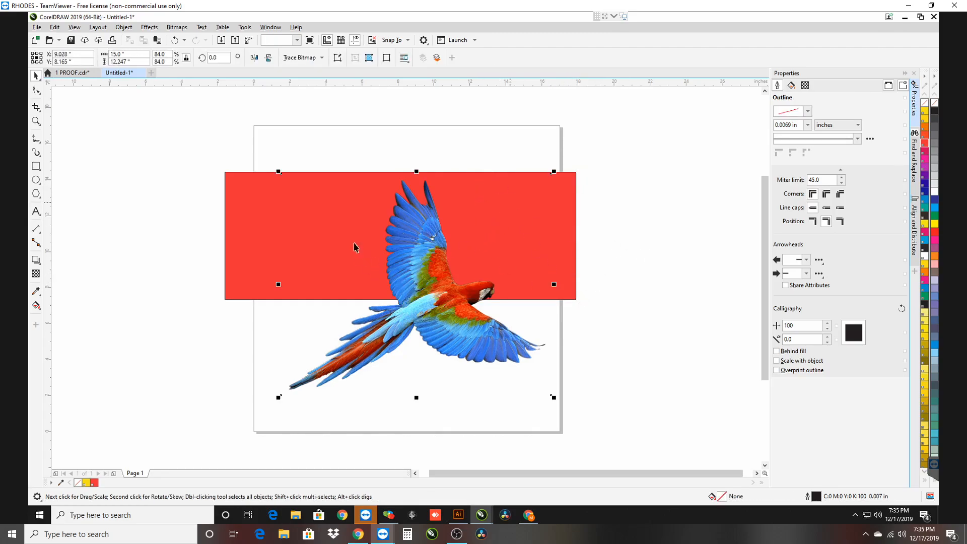
click(240, 190)
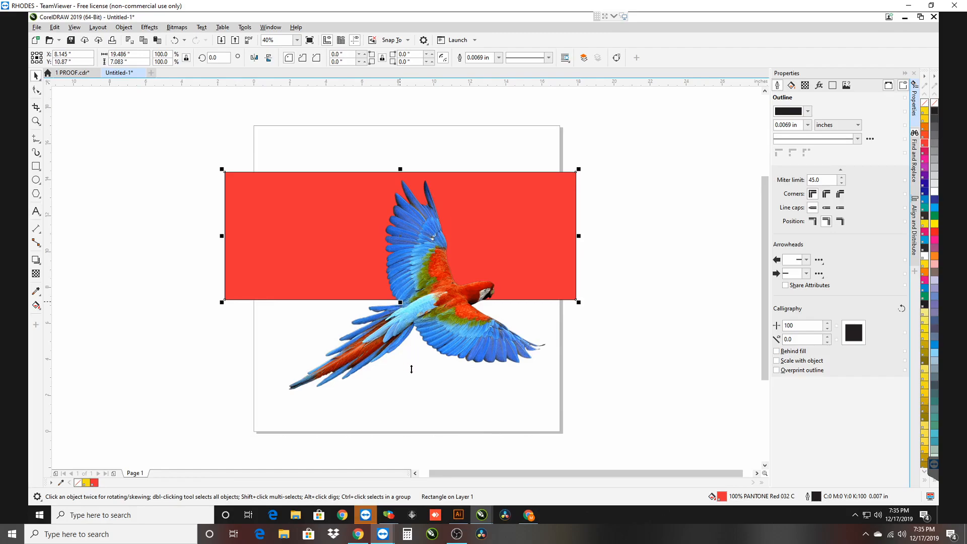
click(411, 413)
click(630, 328)
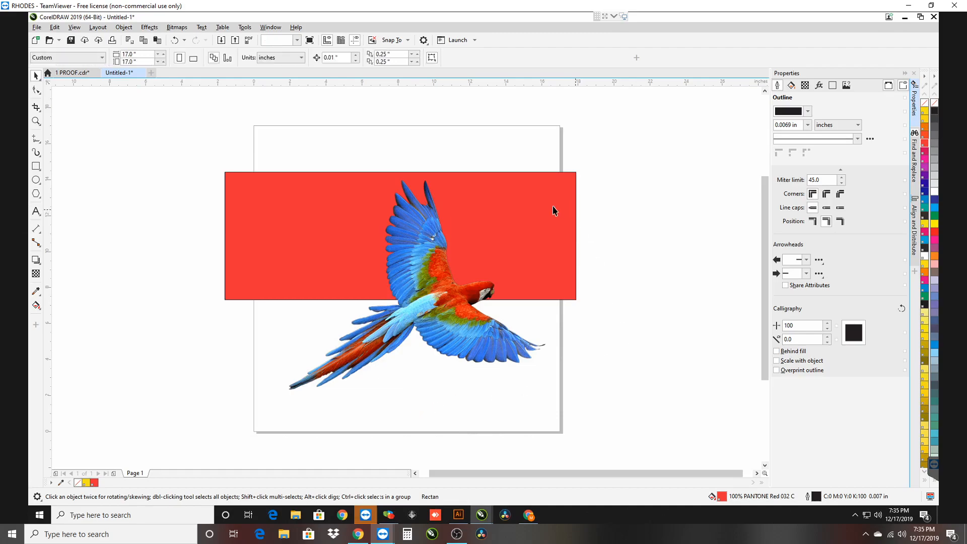
click(550, 210)
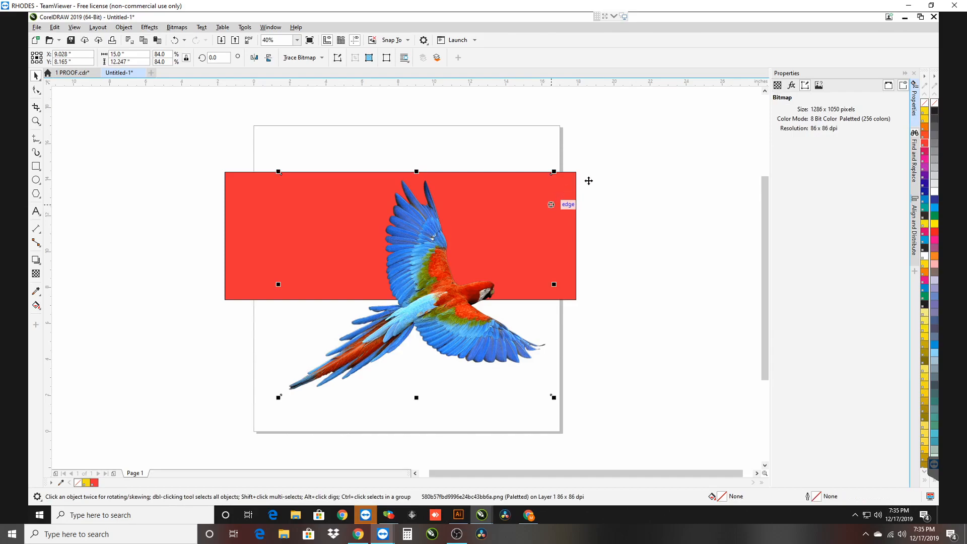
click(573, 181)
click(572, 182)
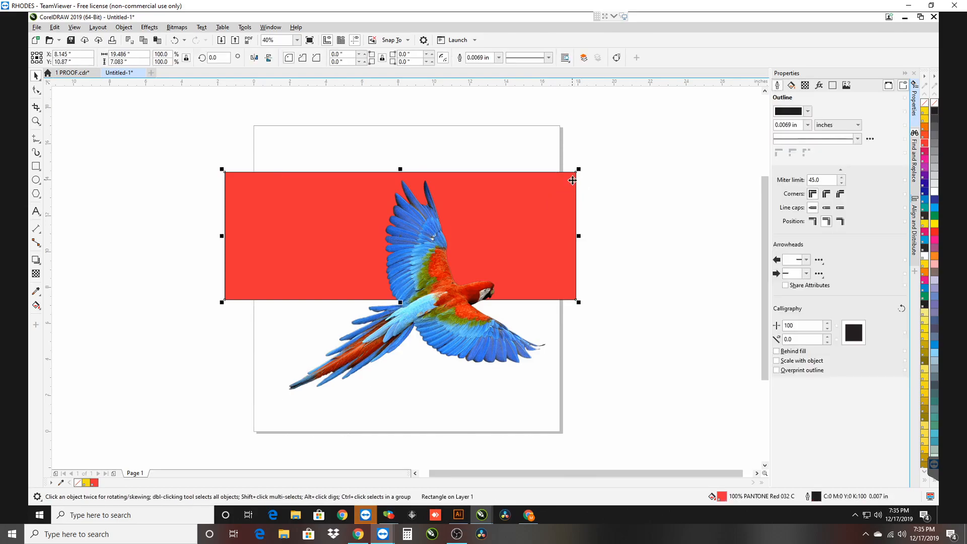
key(Delete)
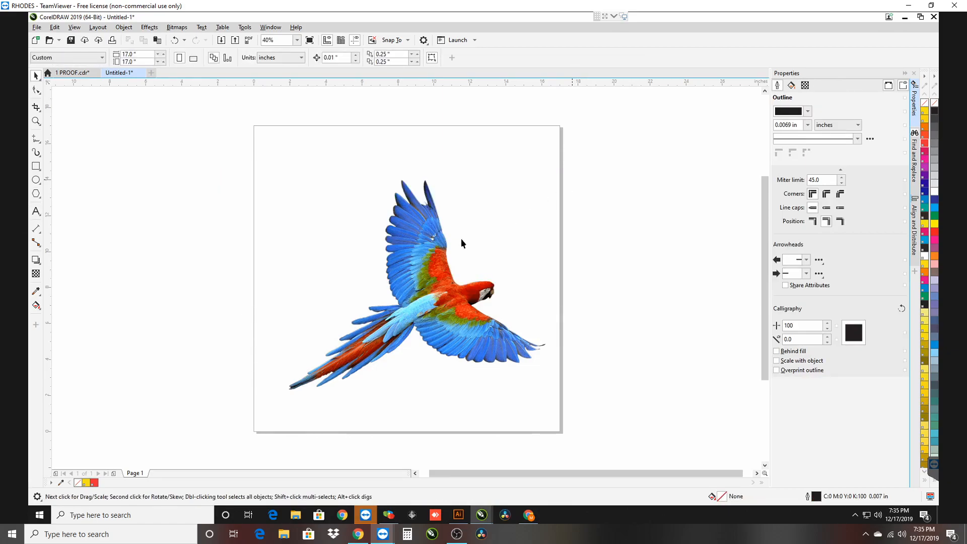
Scale the parrot bitmap proportionally to a width of 12 inches
click(430, 233)
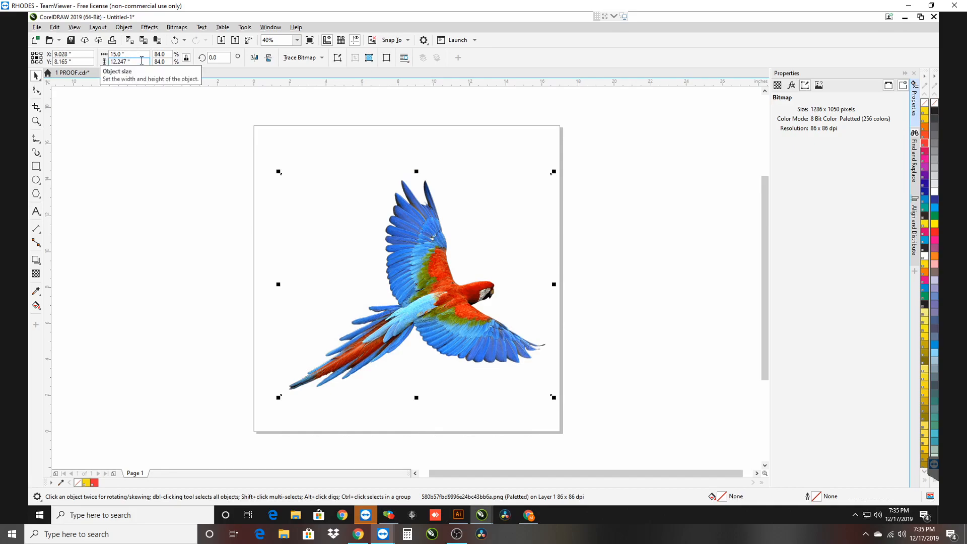
click(109, 53)
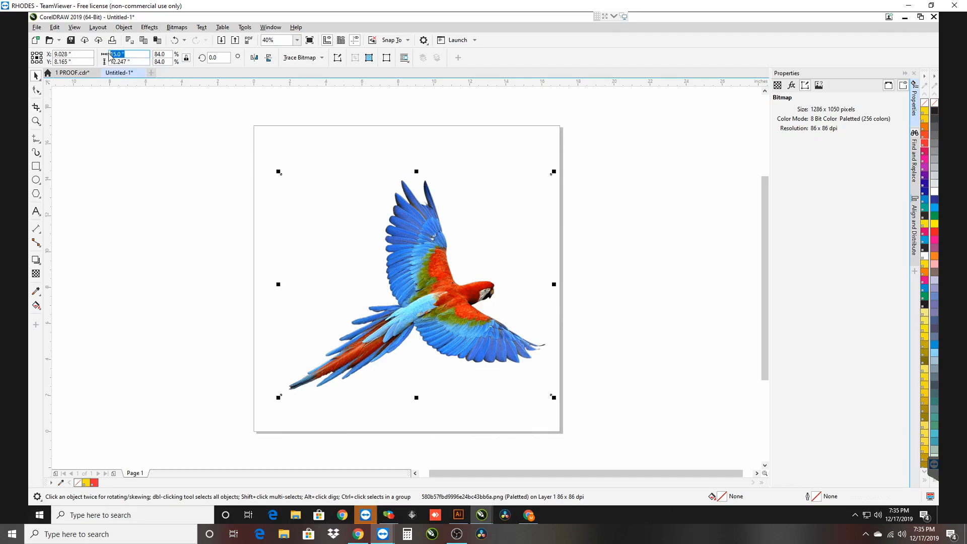
text(12)
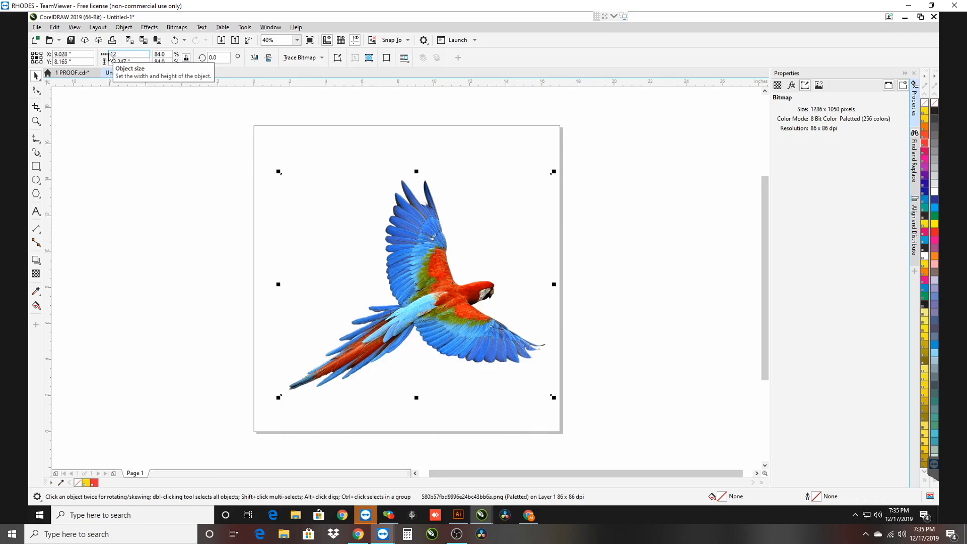
key(Return)
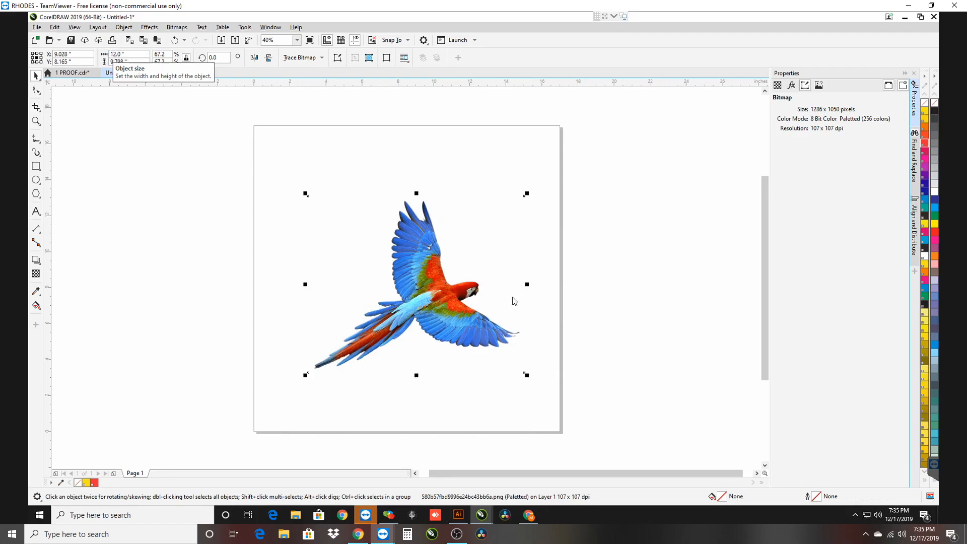
right_click(427, 276)
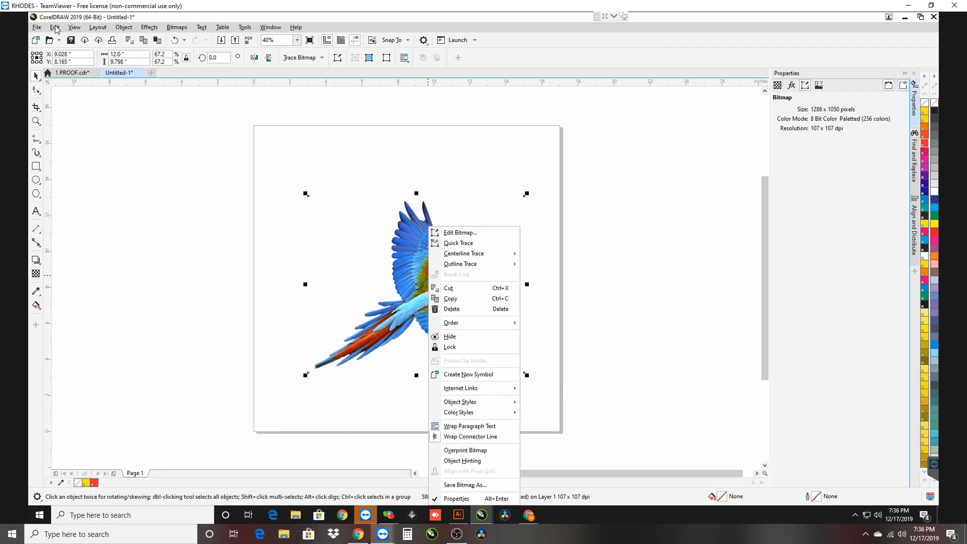
click(413, 265)
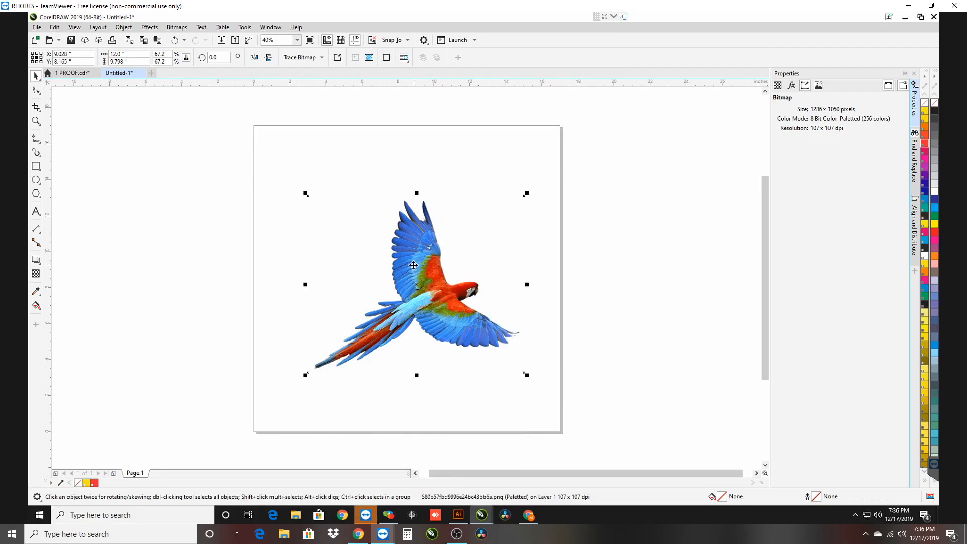
Export only the selected parrot to the Desktop as Untitled-1 in PNG format, using 24-bit RGB color with transparency
click(37, 28)
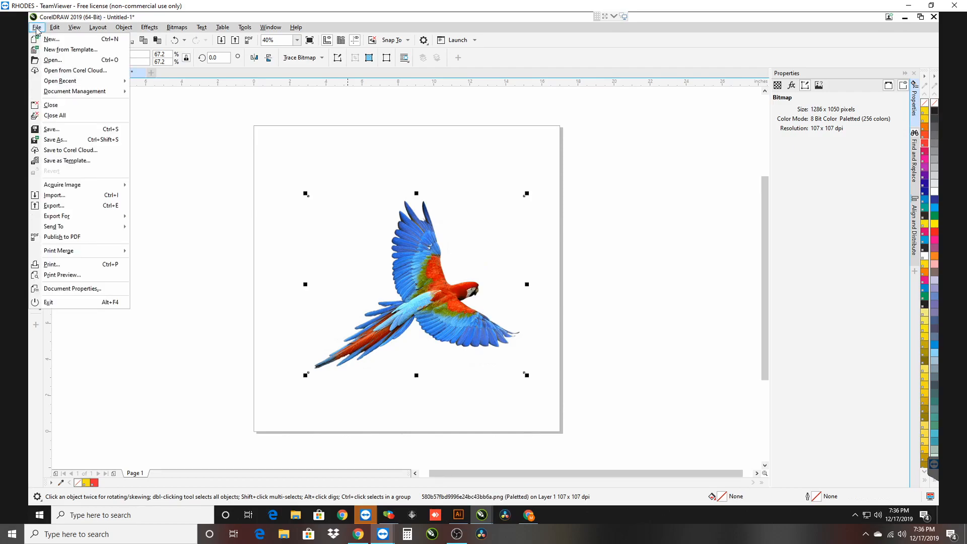
click(53, 206)
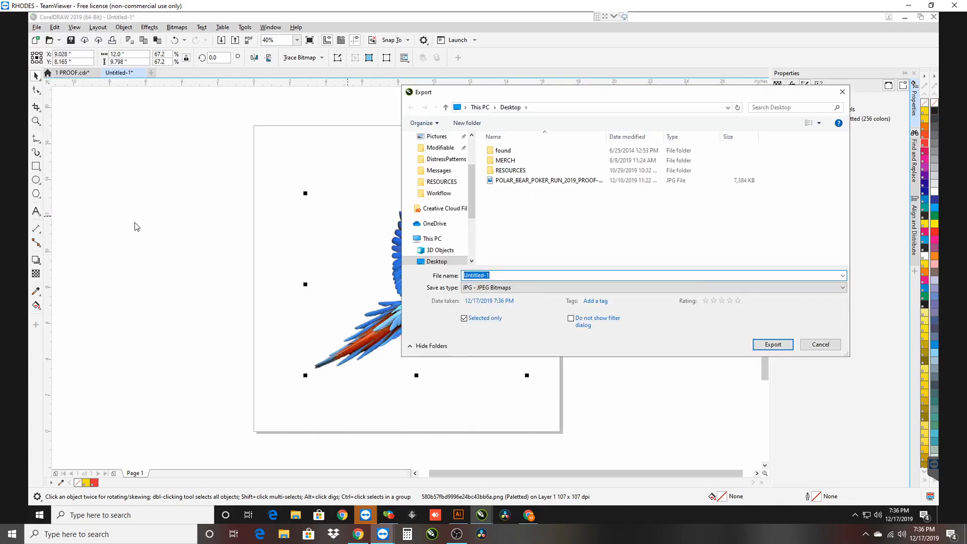
click(515, 289)
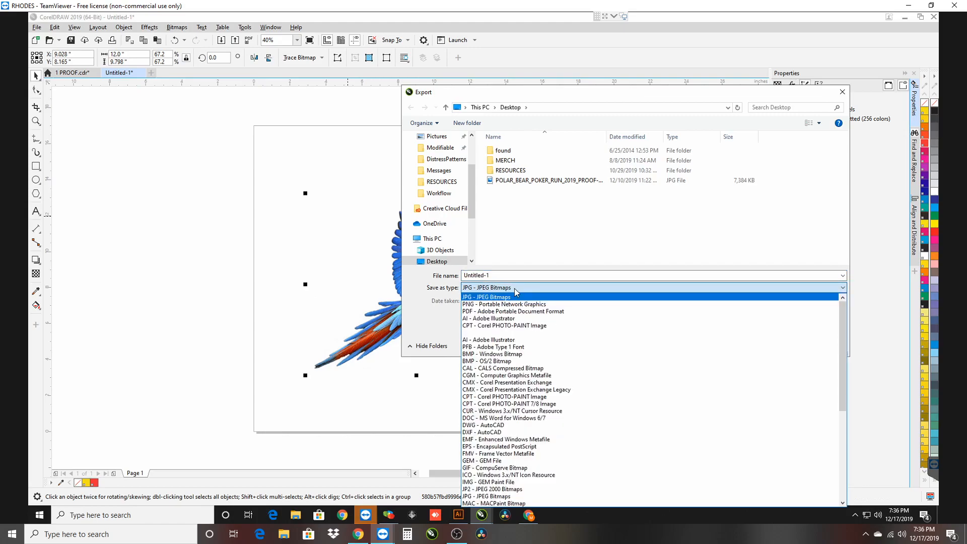
click(494, 305)
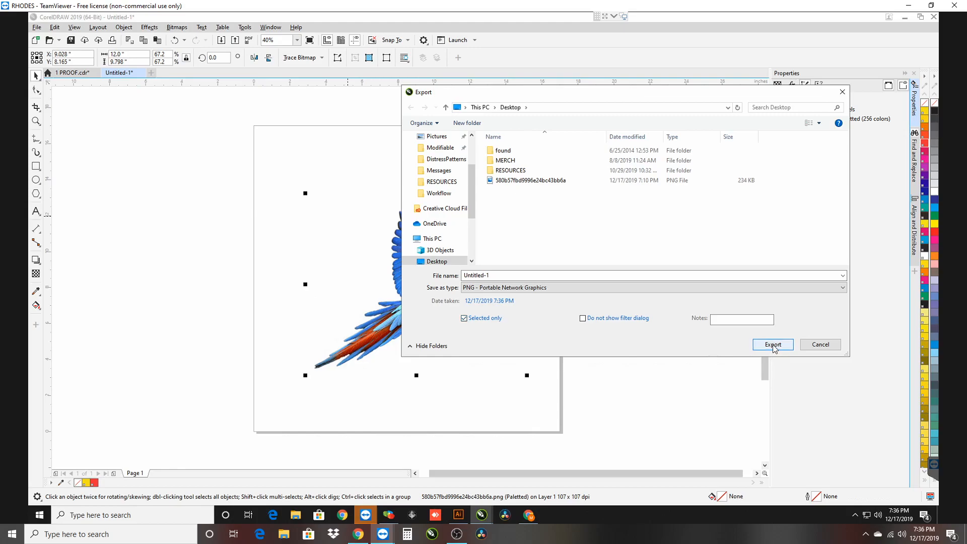
key(Return)
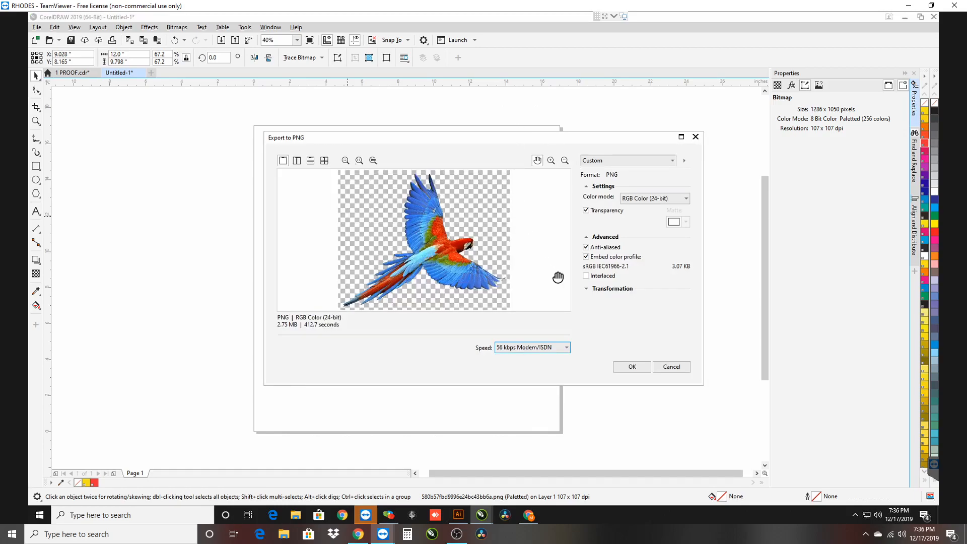
click(629, 366)
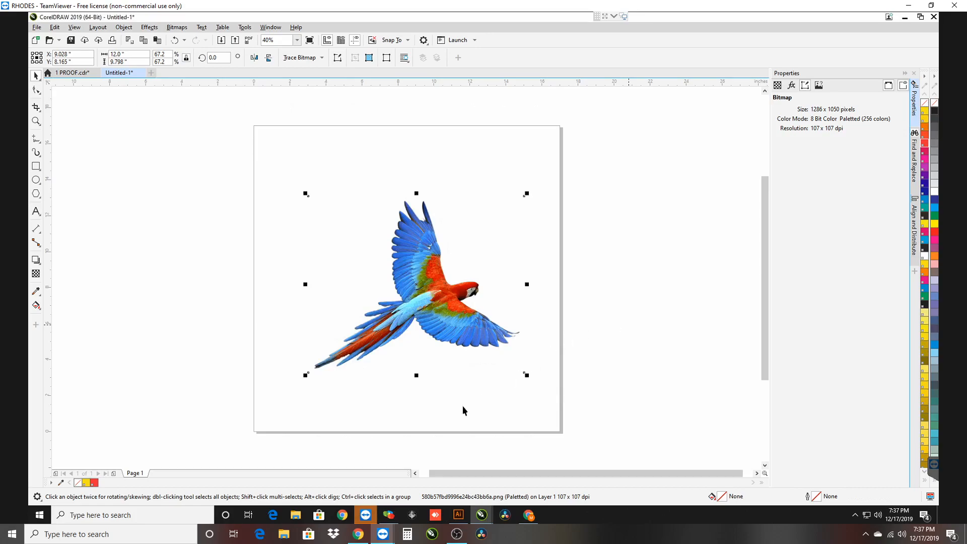
Switch to Separation Studio and open the Untitled-1 PNG file from the Desktop for separation
click(392, 515)
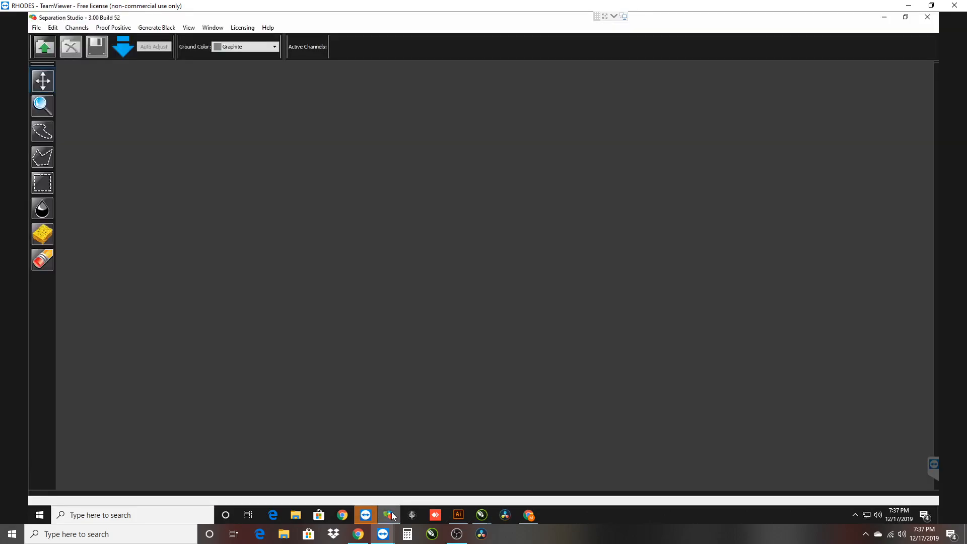
click(45, 50)
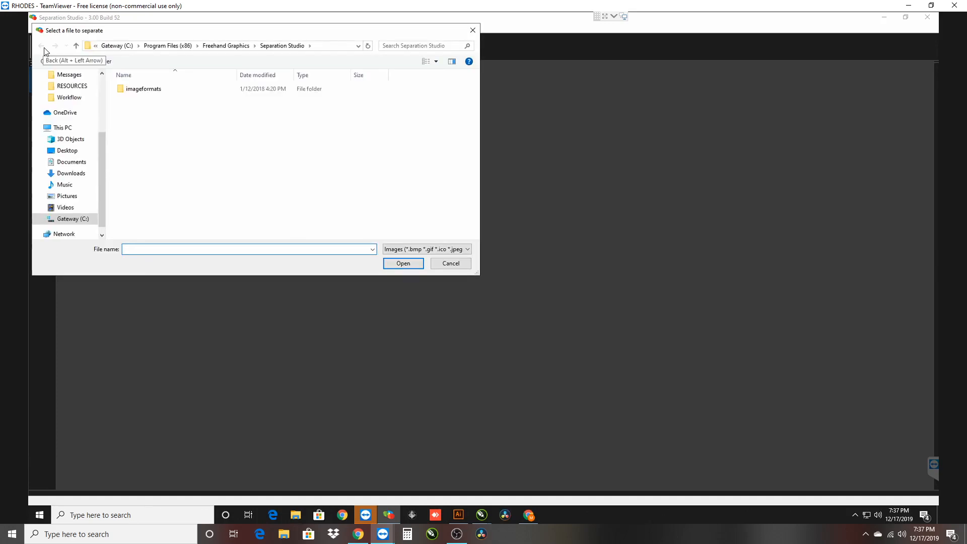
scroll(65, 154, up, 1)
click(65, 152)
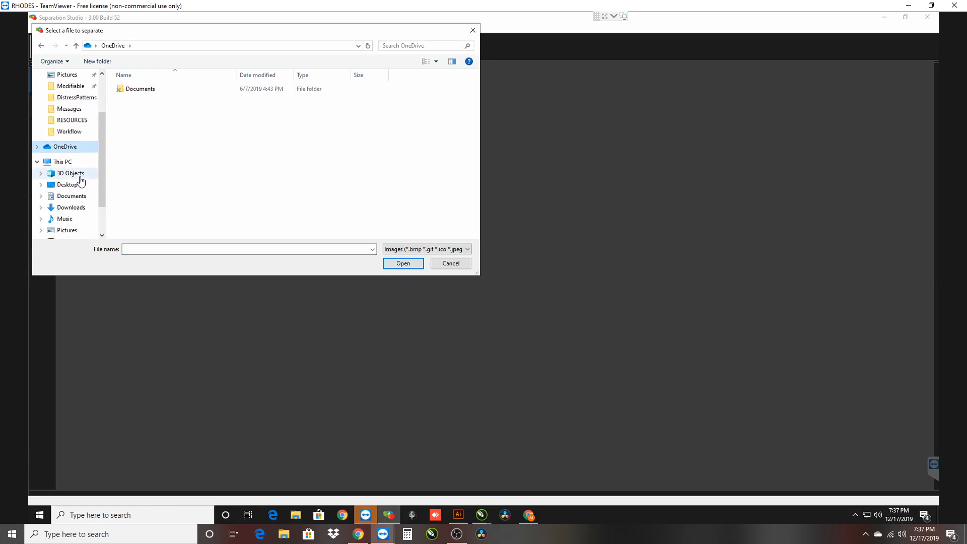
click(71, 185)
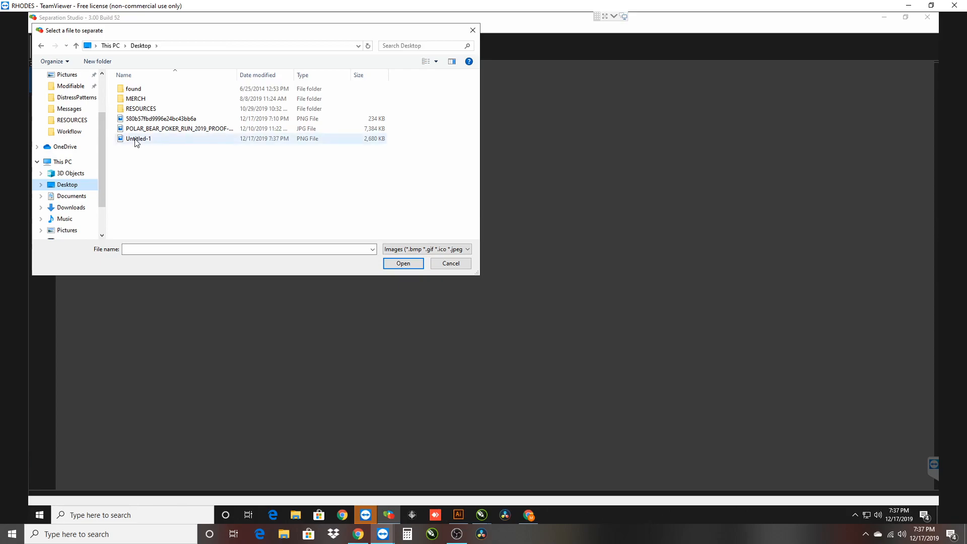
click(135, 140)
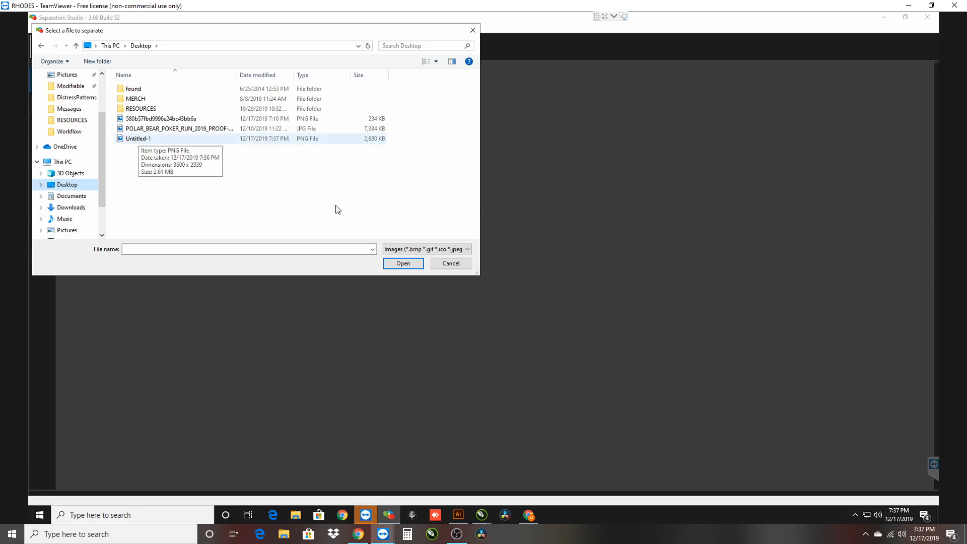
click(403, 263)
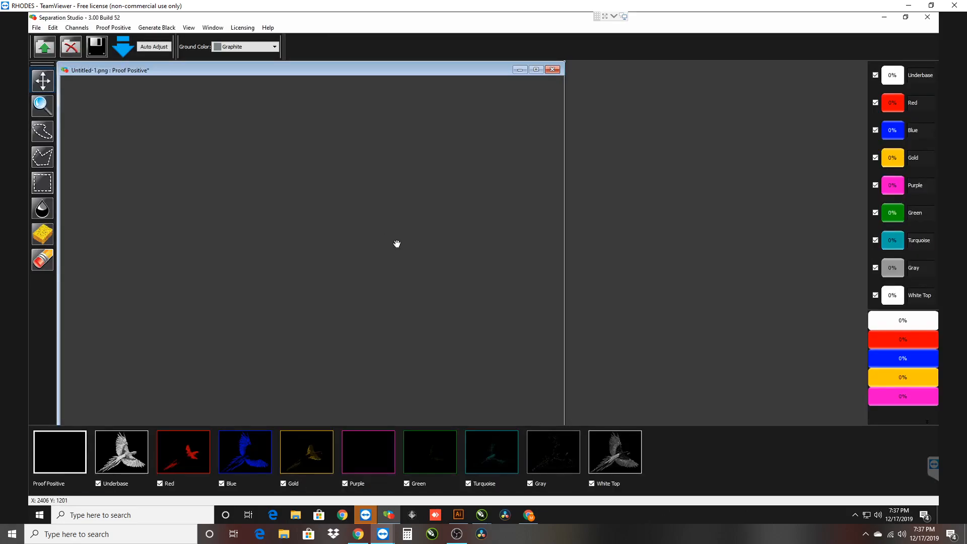
Maximize the Proof Positive image window and set the ground color to Black
click(536, 70)
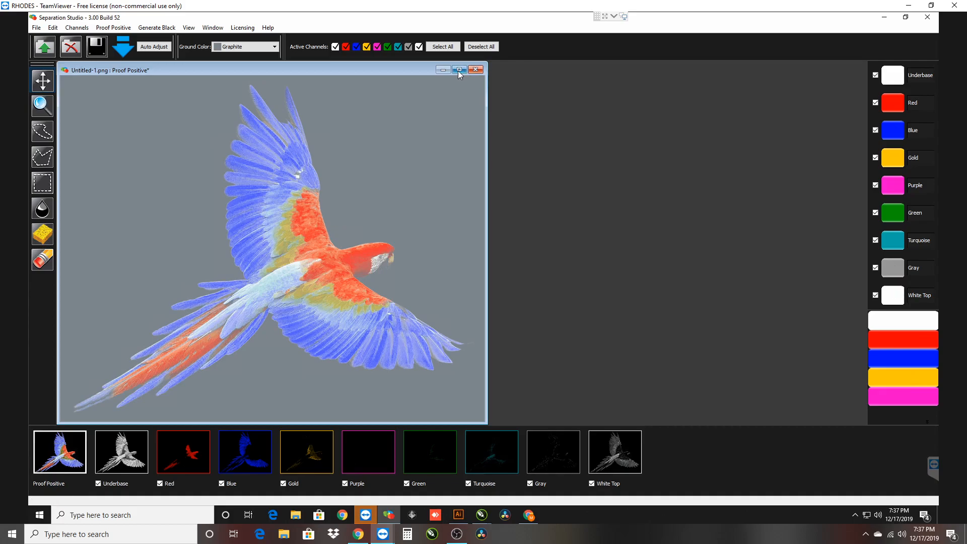
click(459, 70)
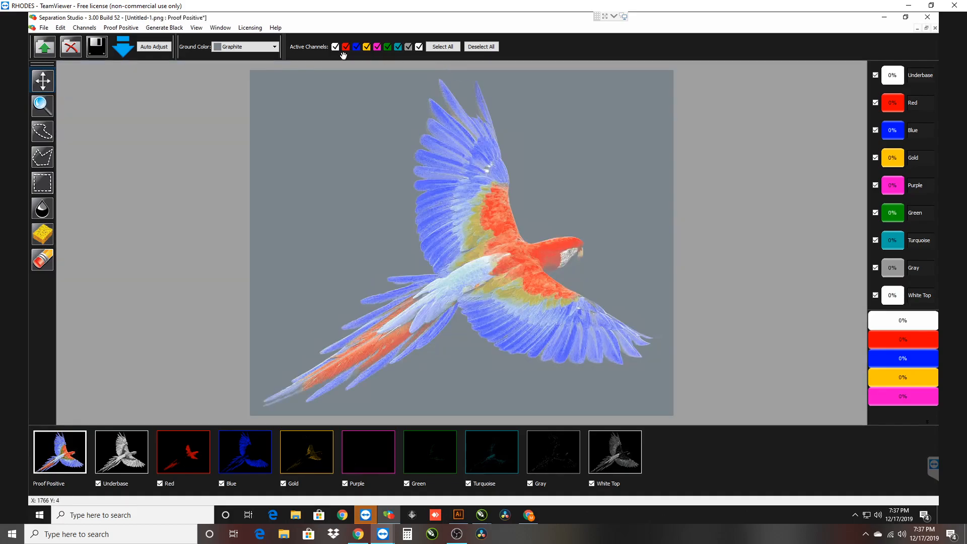
click(276, 51)
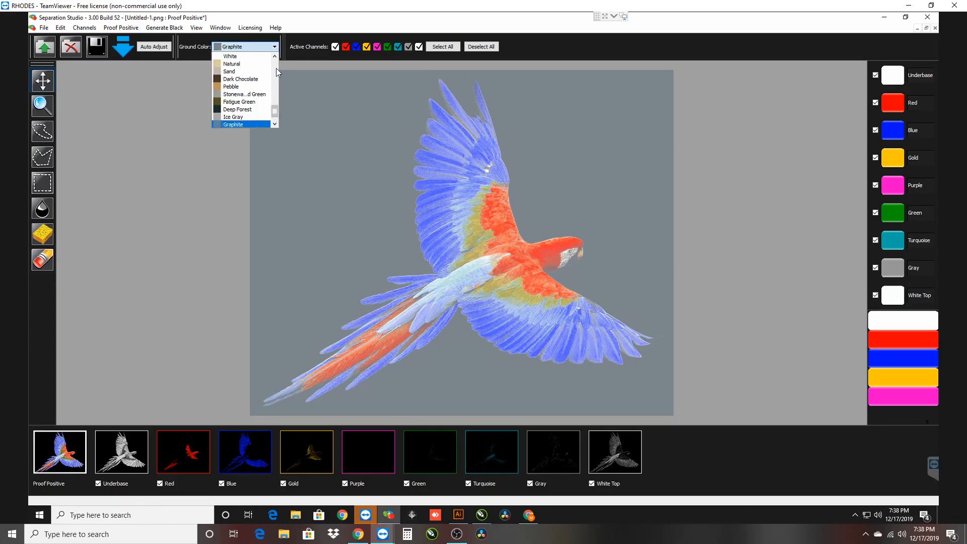
scroll(276, 58, up, 10)
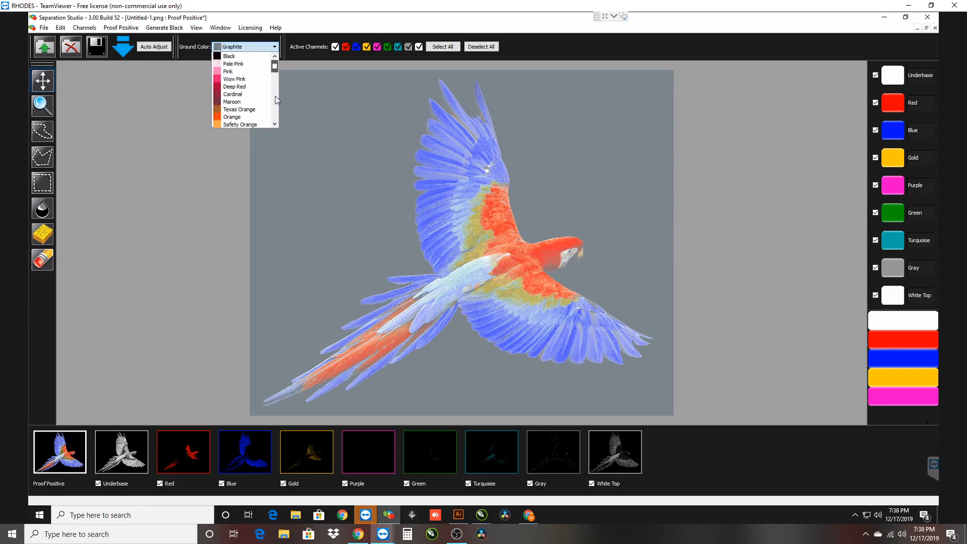
click(235, 57)
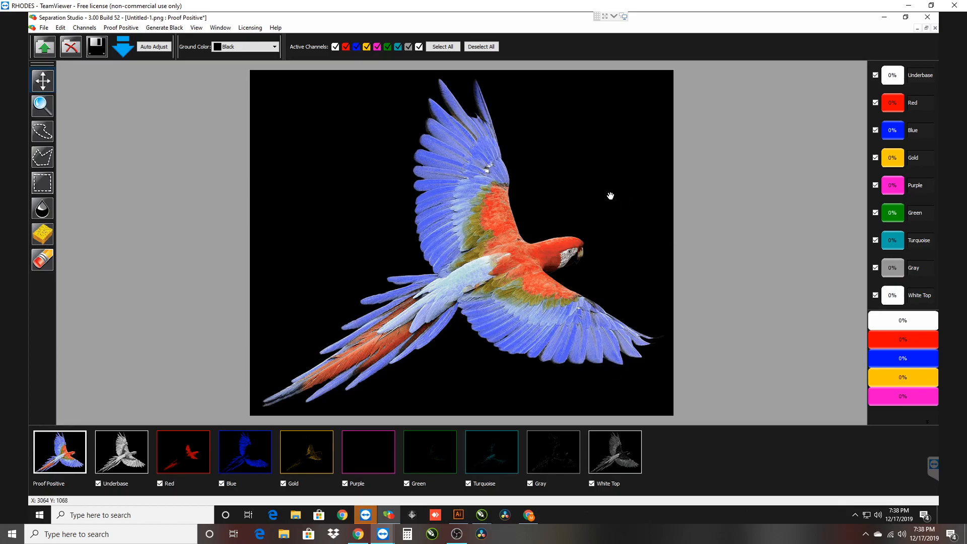
Set the ground color of the parrot preview to Safety Green
click(509, 175)
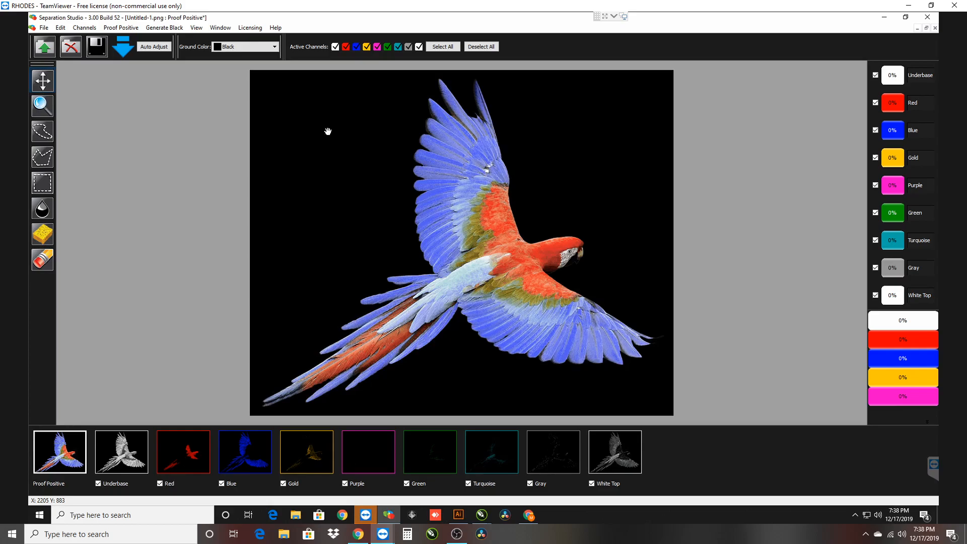
click(275, 48)
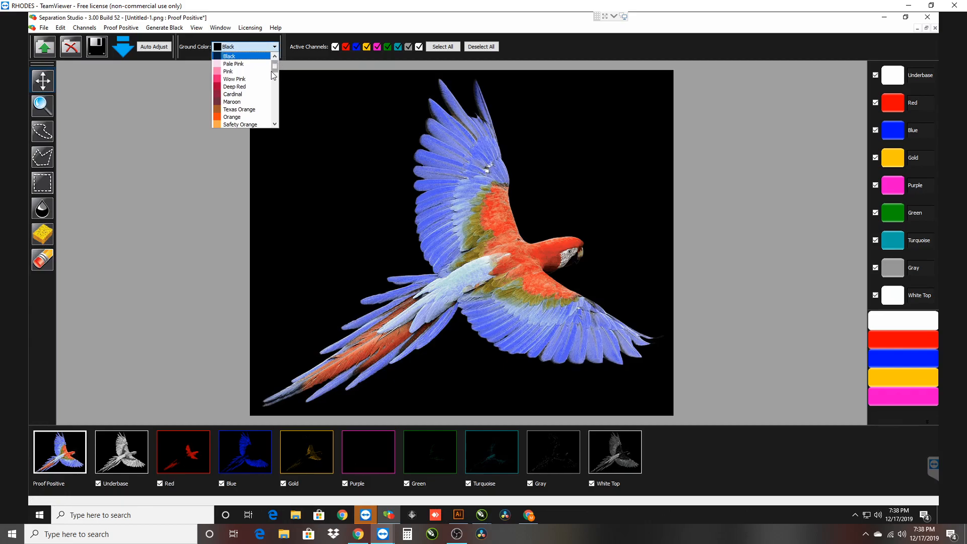
scroll(276, 101, down, 3)
scroll(276, 126, down, 2)
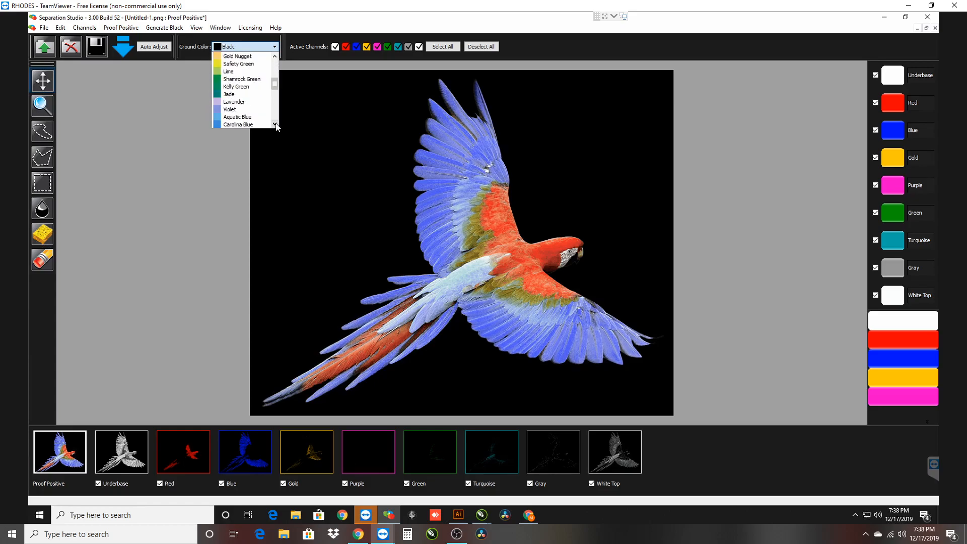
click(250, 64)
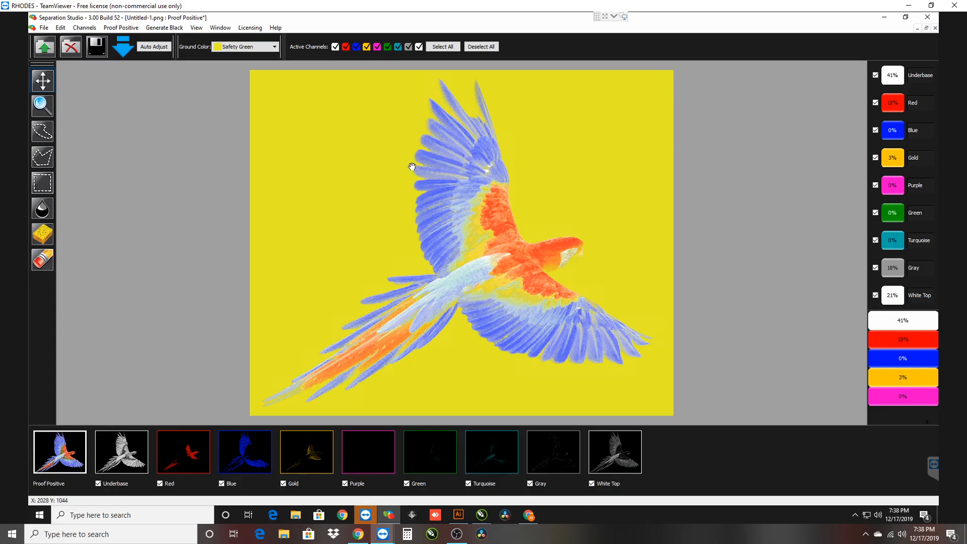
Generate a Sharper black channel using the Untitled-1 PNG file from the Desktop
click(164, 29)
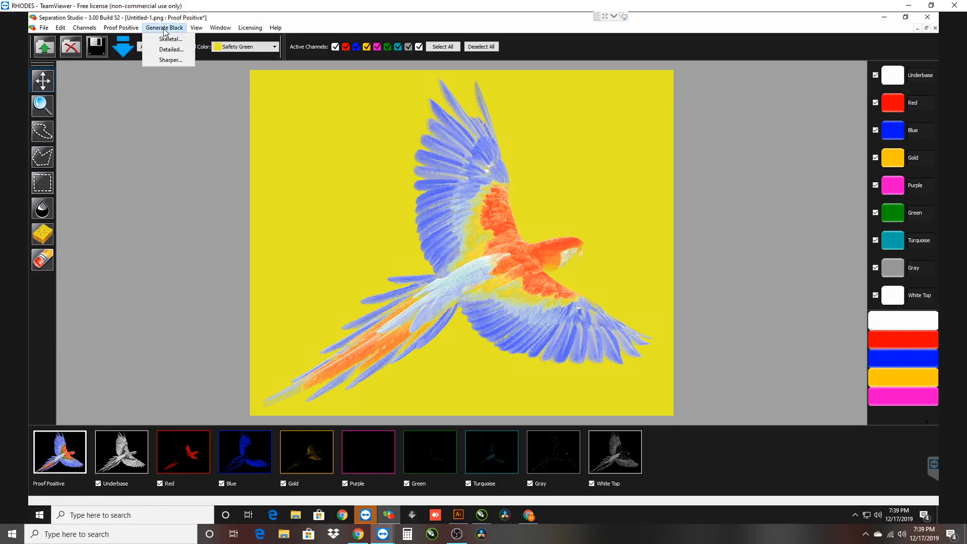
click(170, 60)
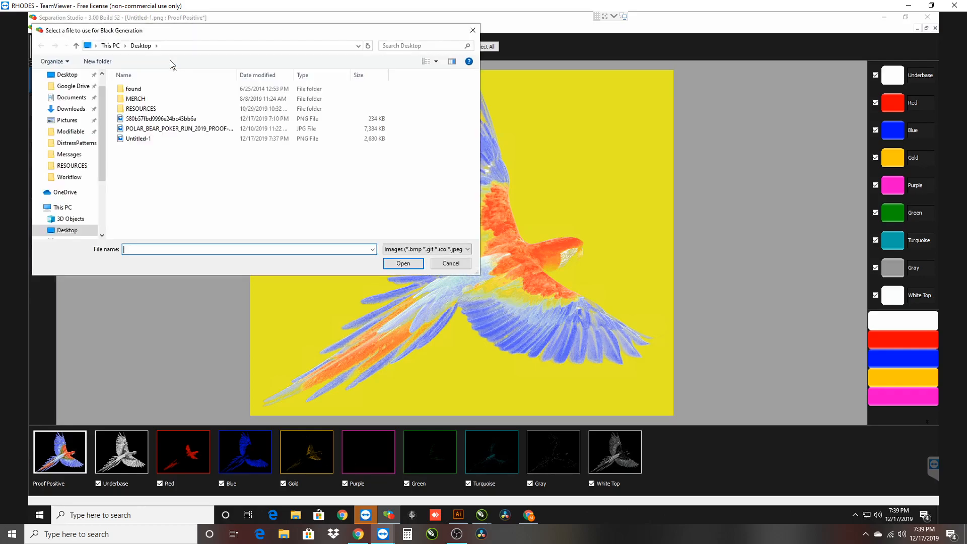
click(137, 141)
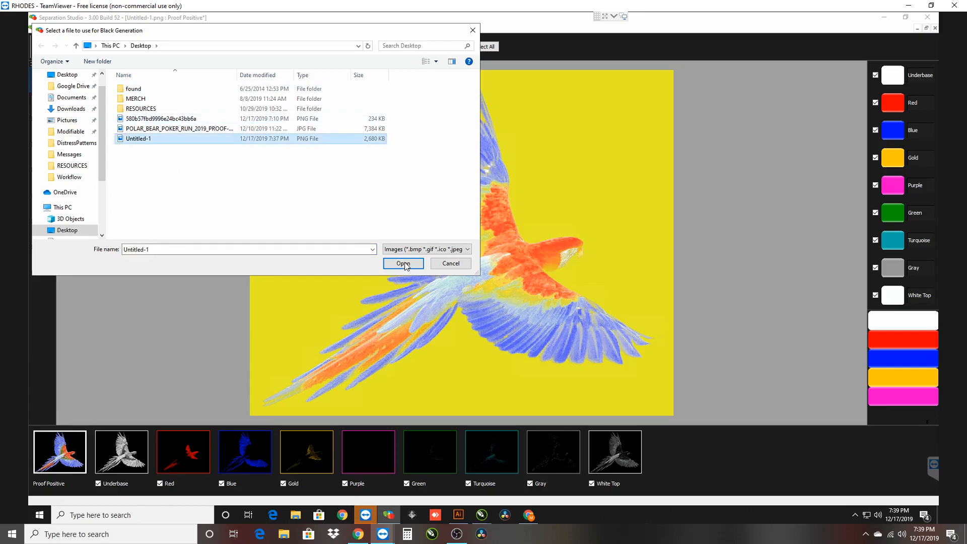
click(403, 263)
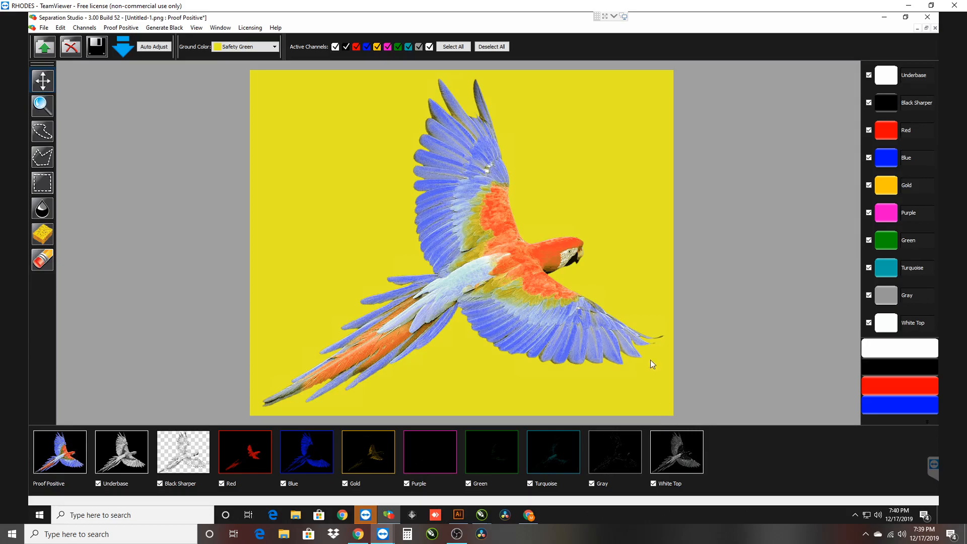
Merge the Gray, Purple and Turquoise channels into the remaining separation channels
mouse_move(549, 344)
click(86, 28)
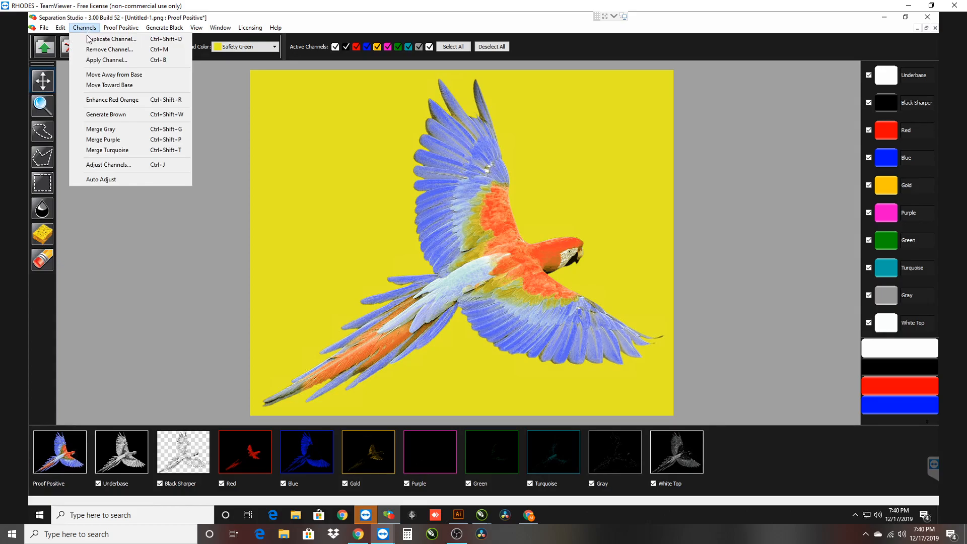
click(109, 132)
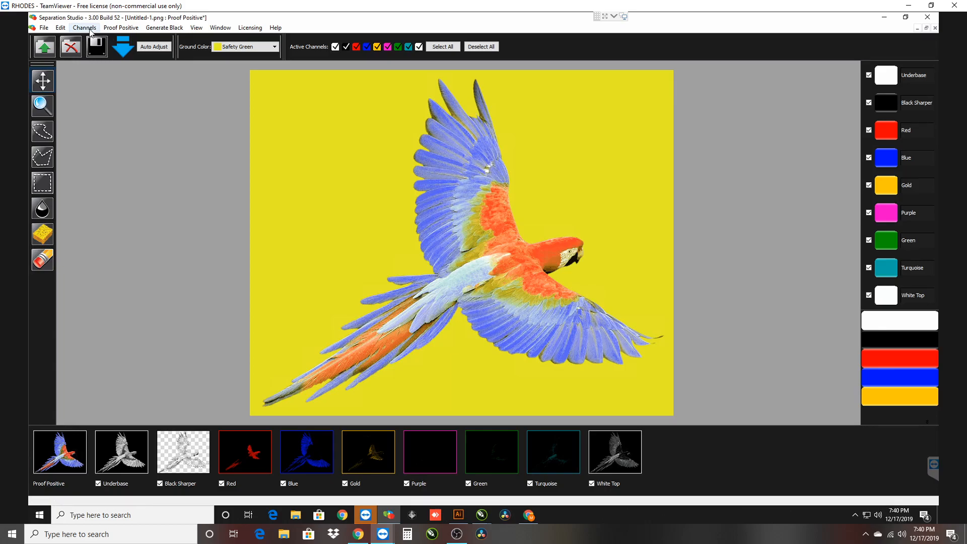
click(84, 28)
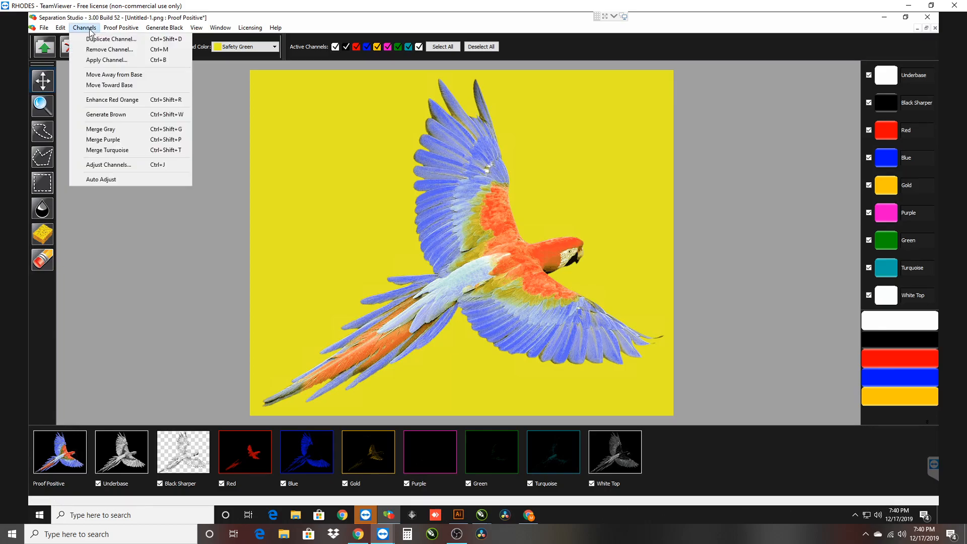
click(112, 142)
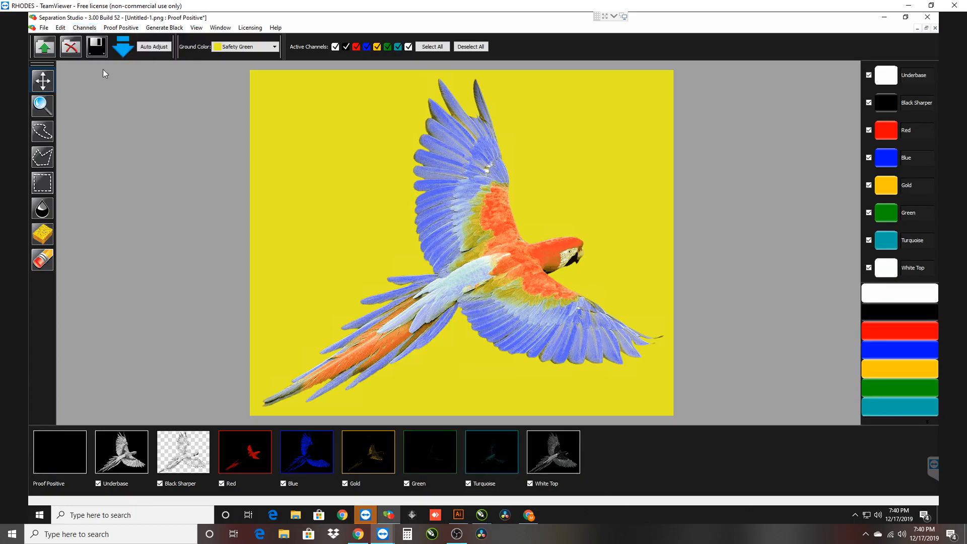
click(85, 28)
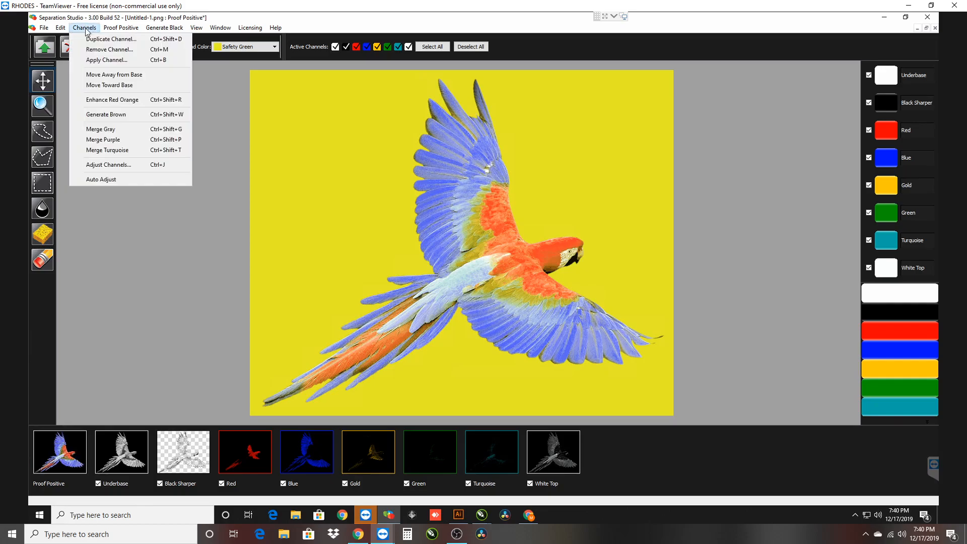
click(118, 151)
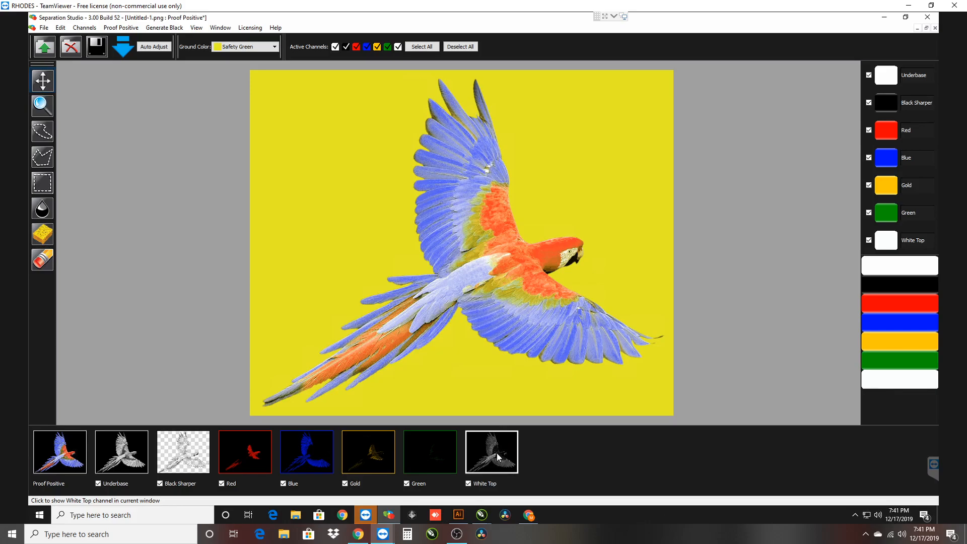
Apply the White Top channel to the Underbase with Multiply blending and delete the White Top channel
right_click(497, 452)
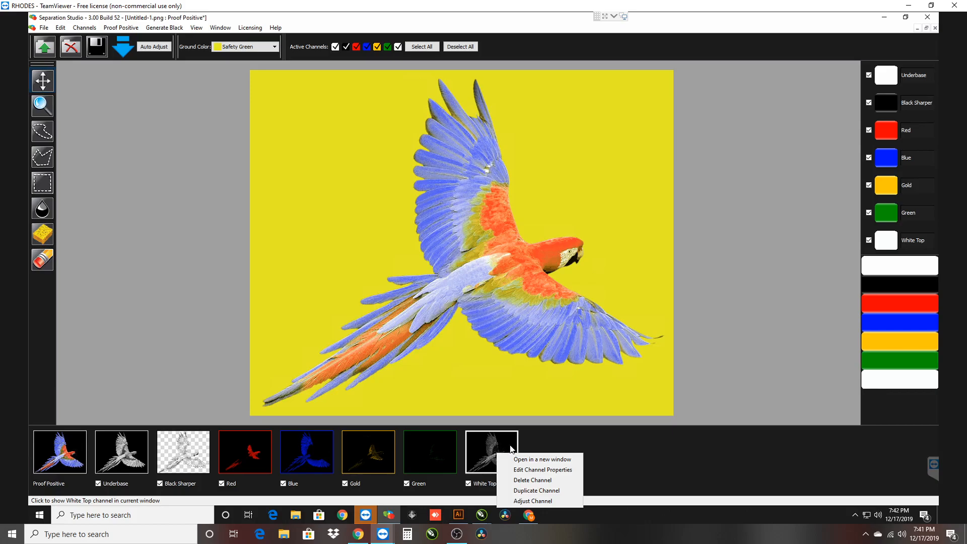
click(85, 27)
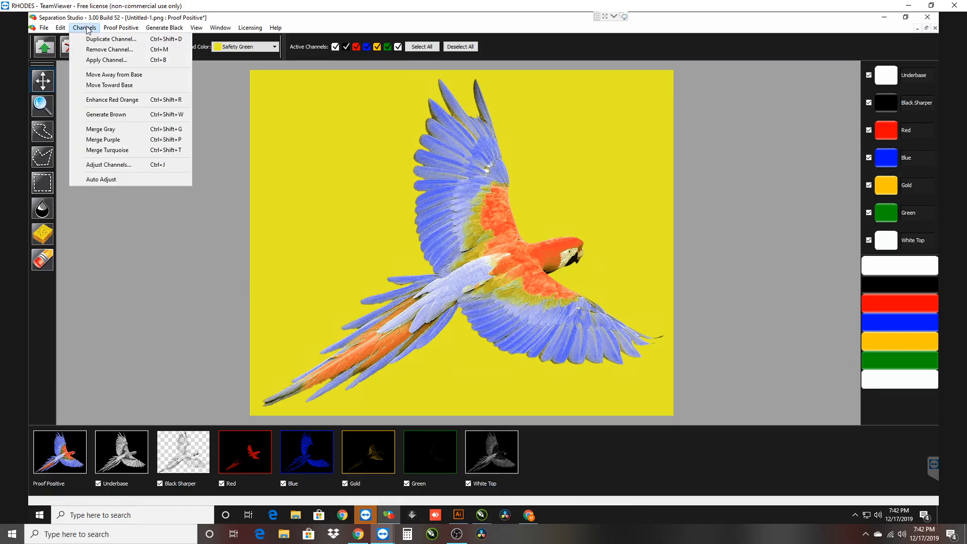
click(105, 60)
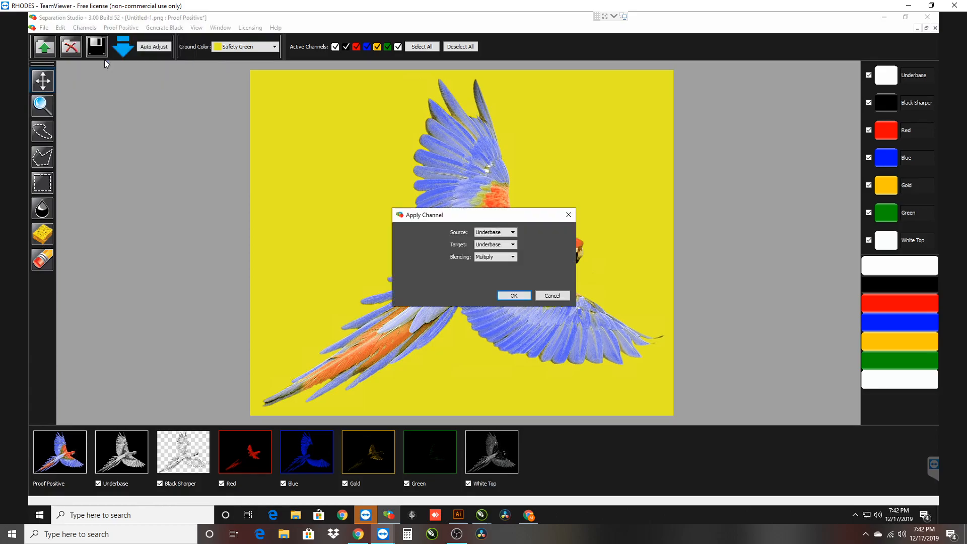
click(487, 233)
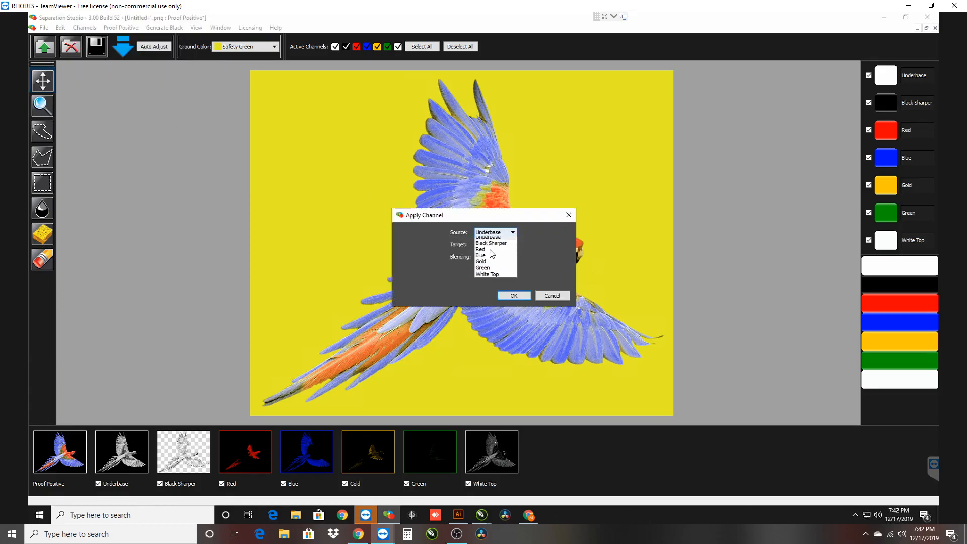
click(493, 277)
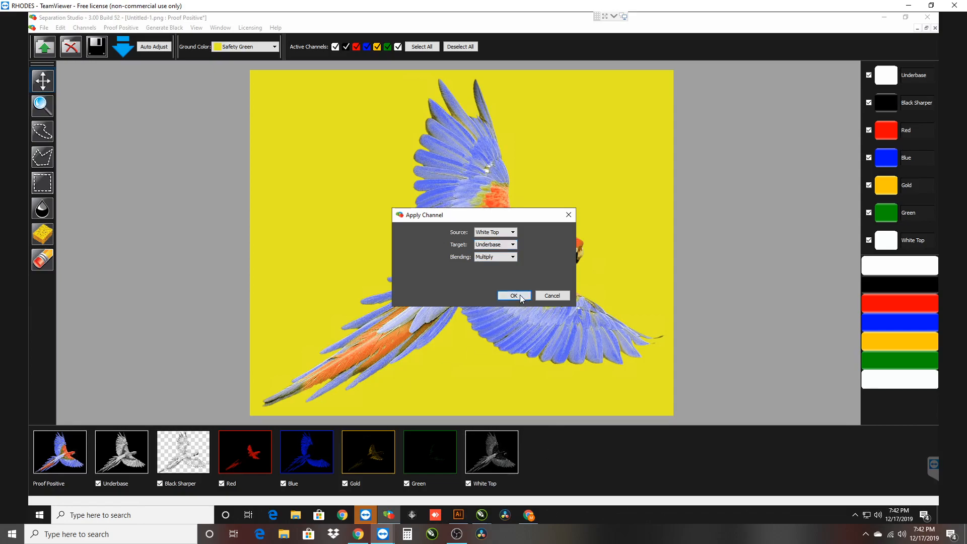
key(Return)
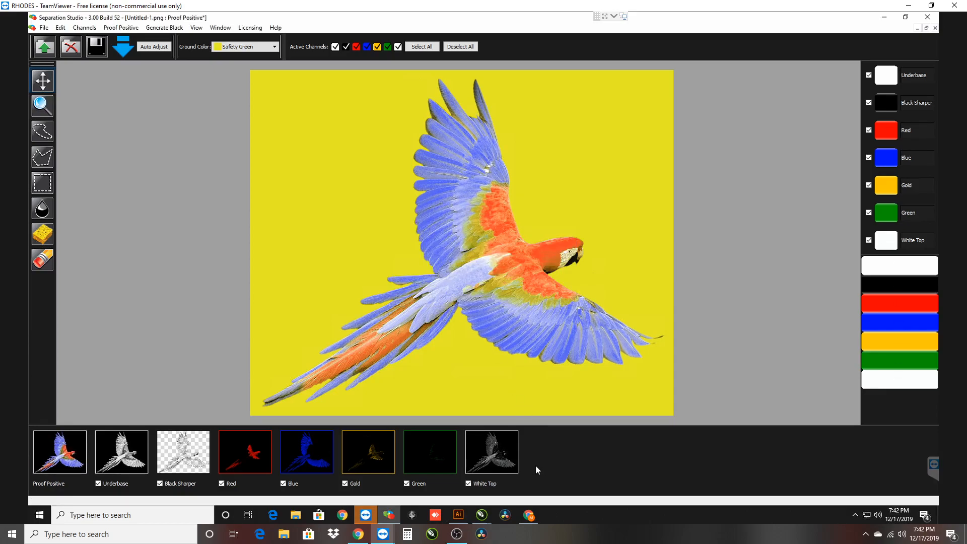
right_click(502, 451)
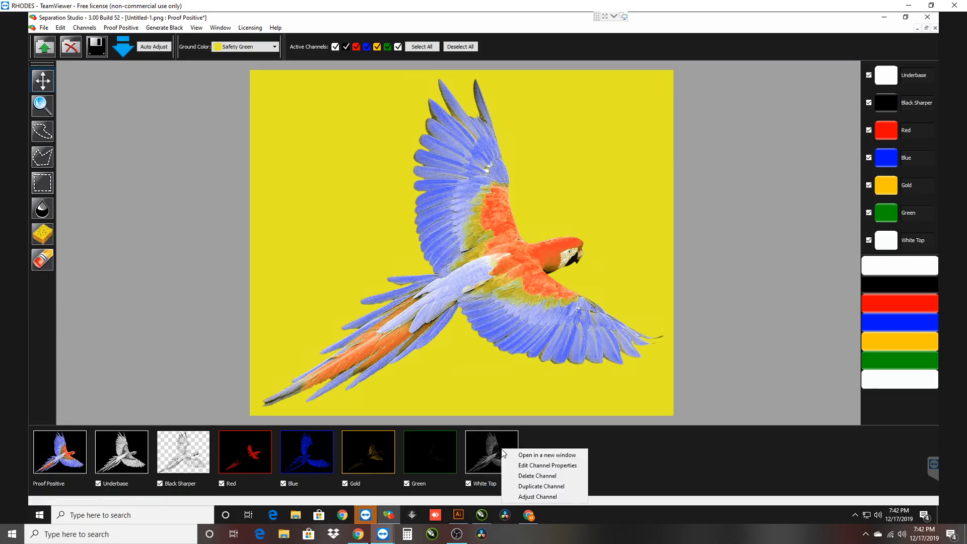
click(533, 476)
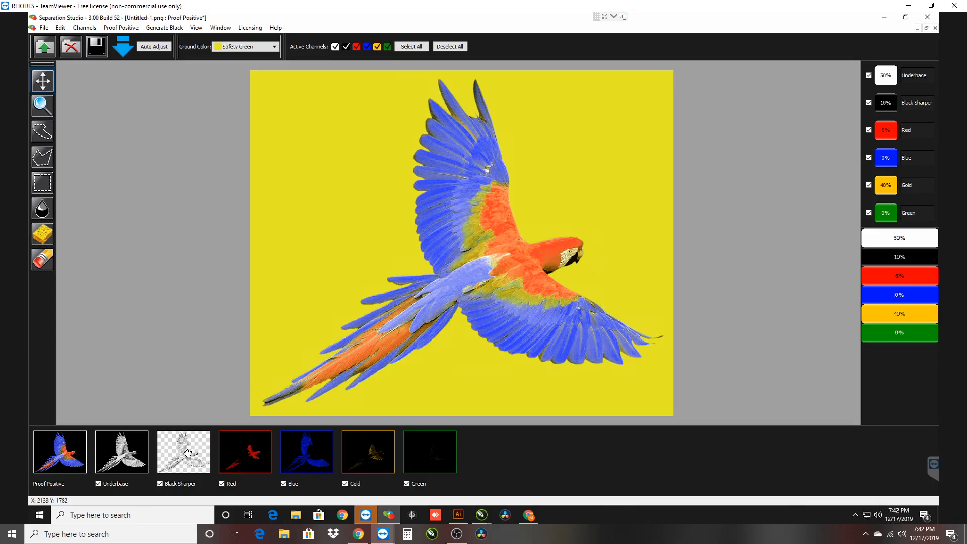
Adjust the Underbase channel by setting its high saturation to 20 in the saturation range
right_click(126, 460)
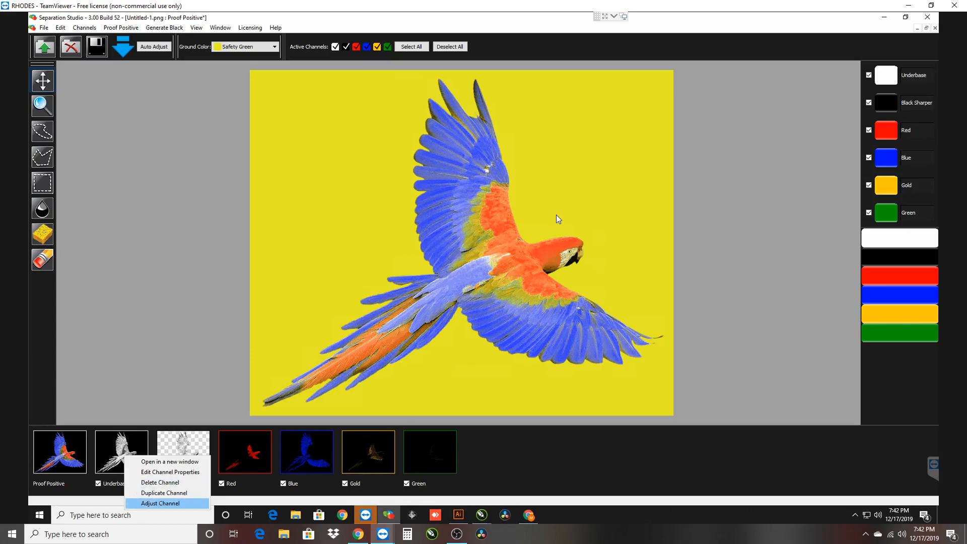
key(Return)
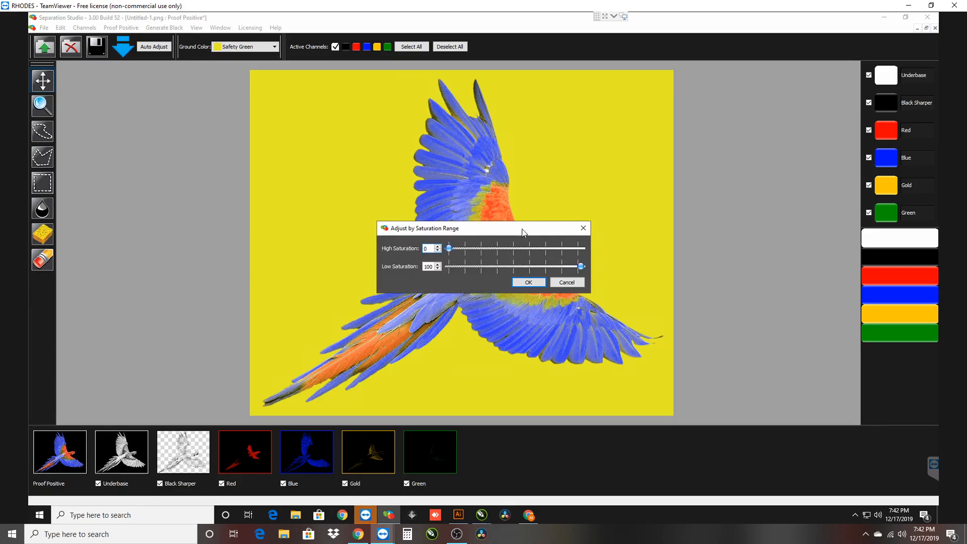
drag(466, 231, 686, 127)
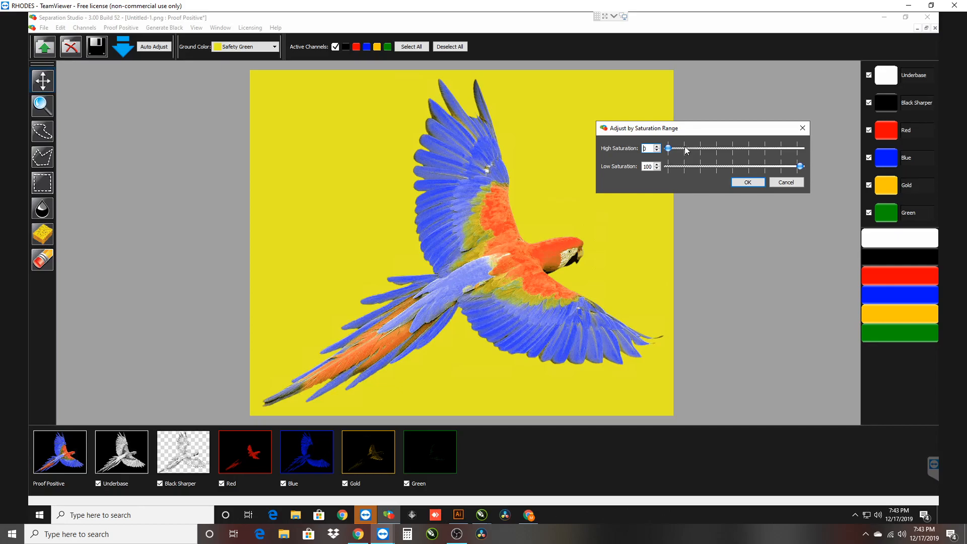
click(688, 149)
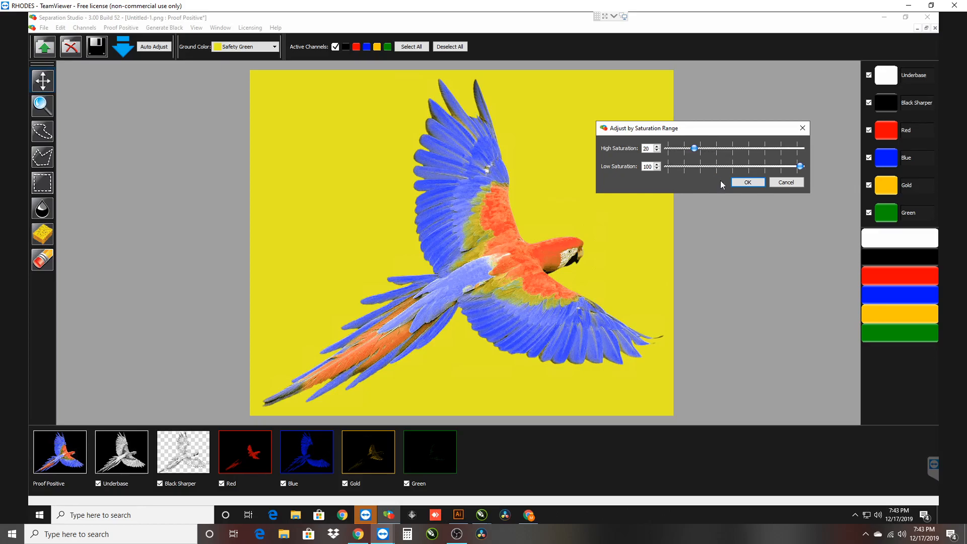
click(747, 183)
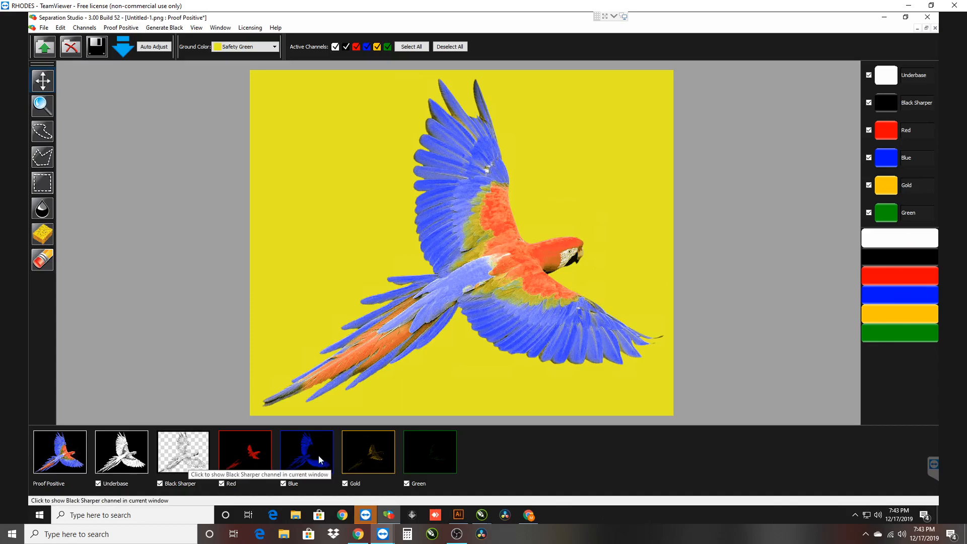
Adjust the Black Sharper channel by raising its high saturation above 30 in the saturation range
right_click(186, 445)
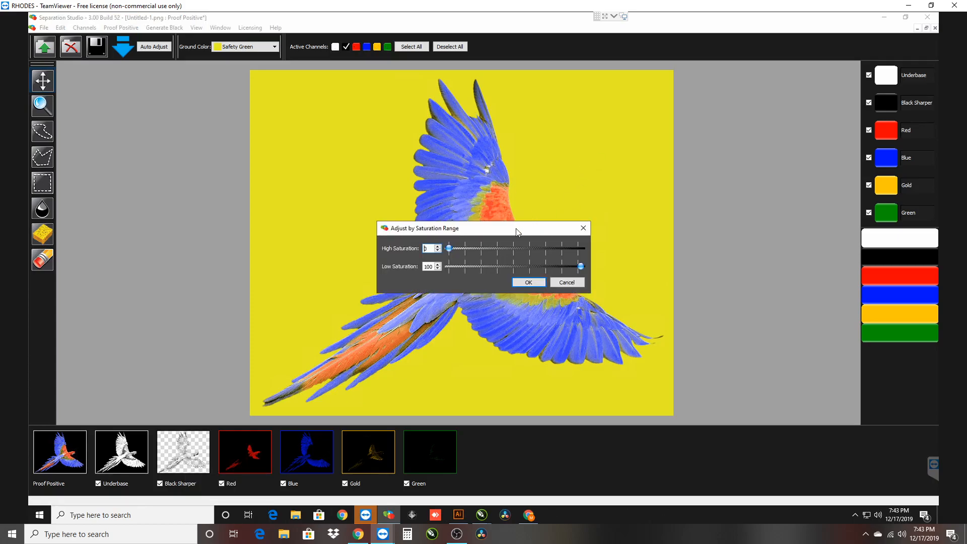
click(672, 170)
drag(535, 232, 664, 196)
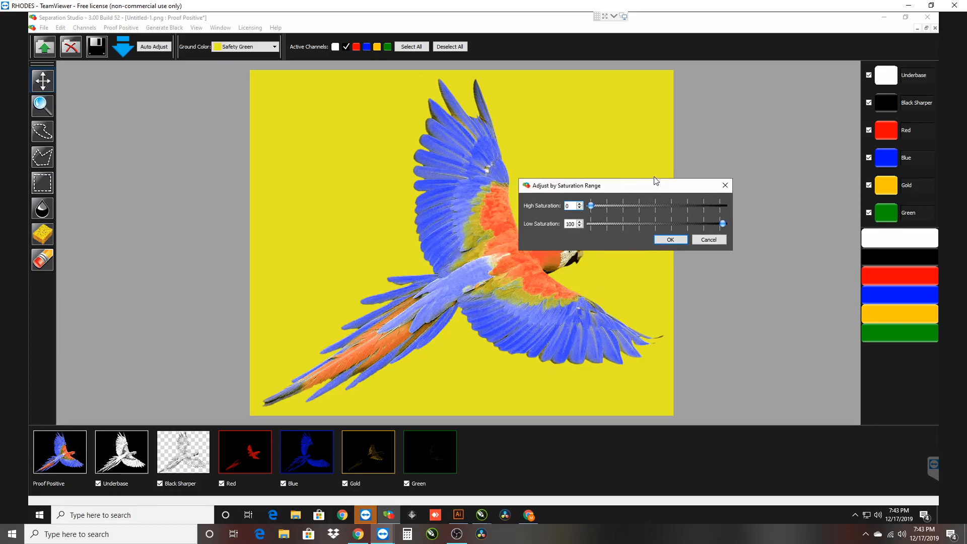
drag(565, 189, 655, 177)
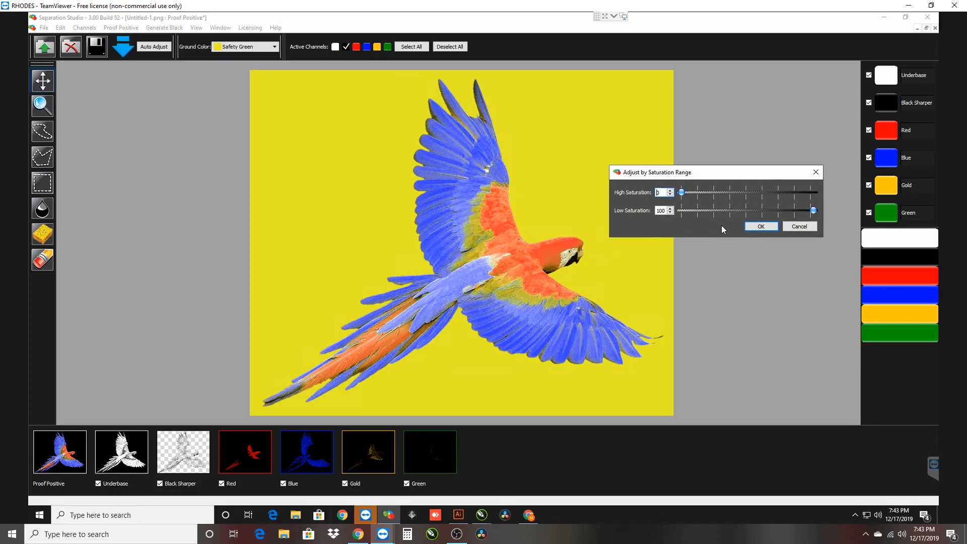
click(707, 196)
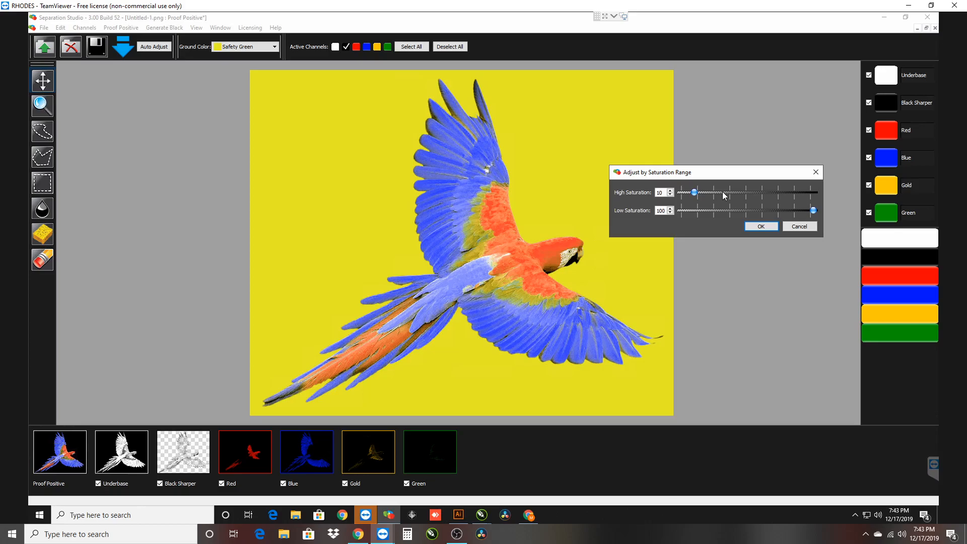
click(724, 195)
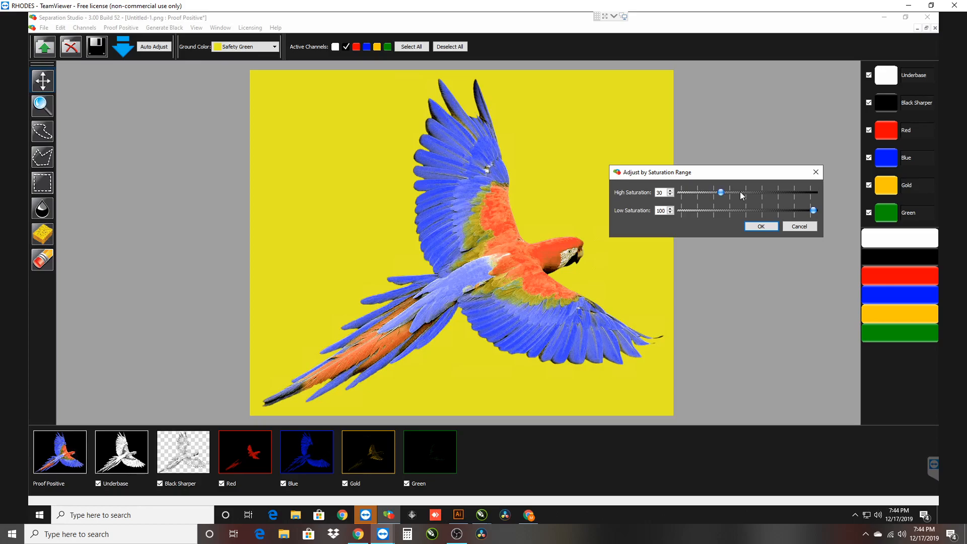
click(739, 193)
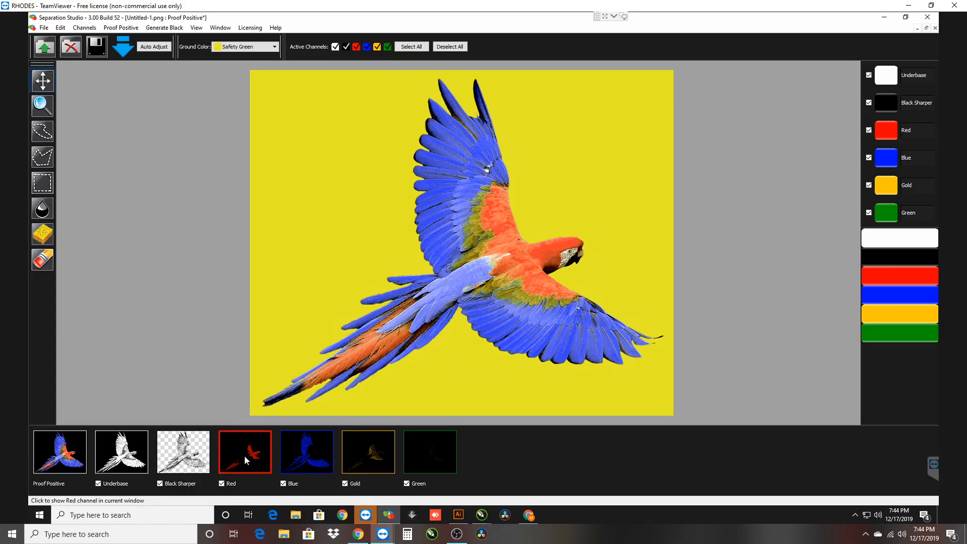
Adjust the Red channel by setting its high saturation to 20 in the saturation range
right_click(268, 464)
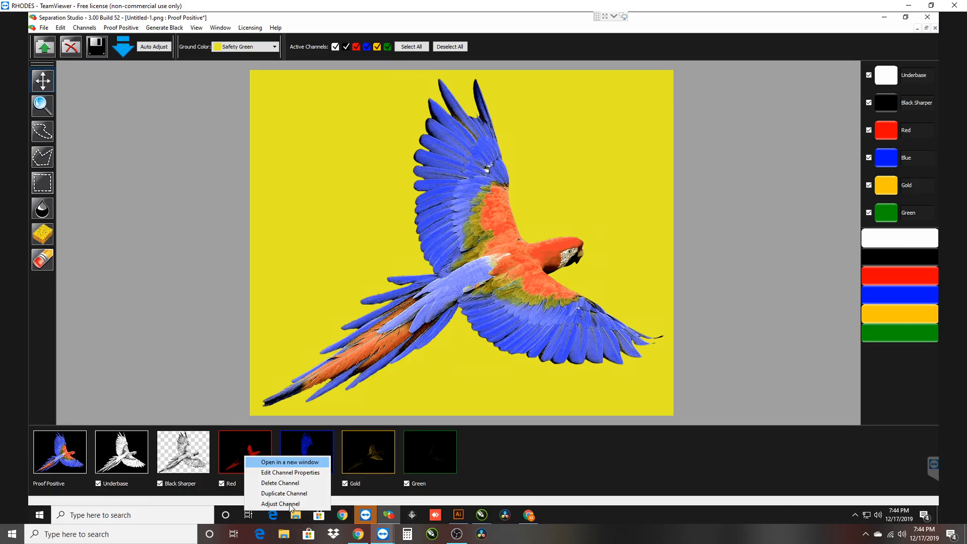
key(Return)
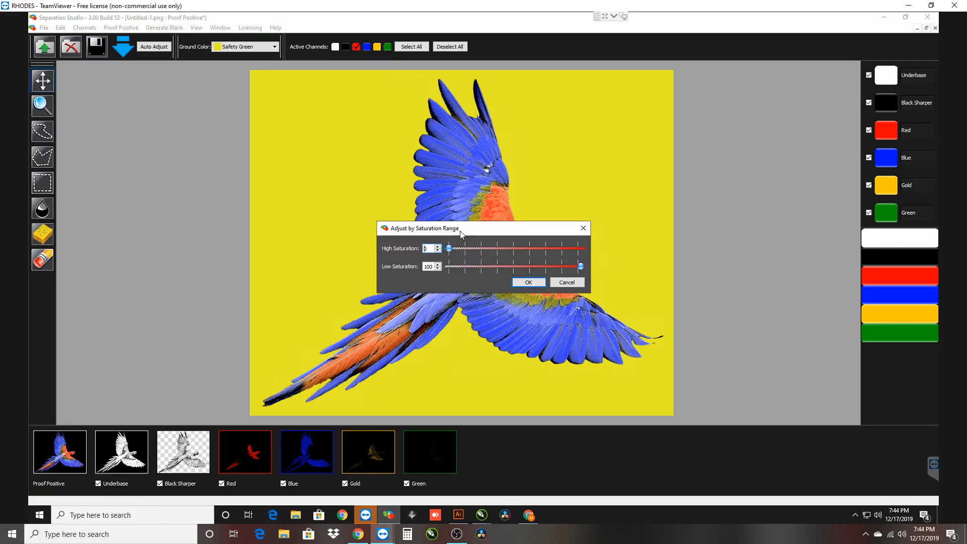
drag(666, 194, 668, 198)
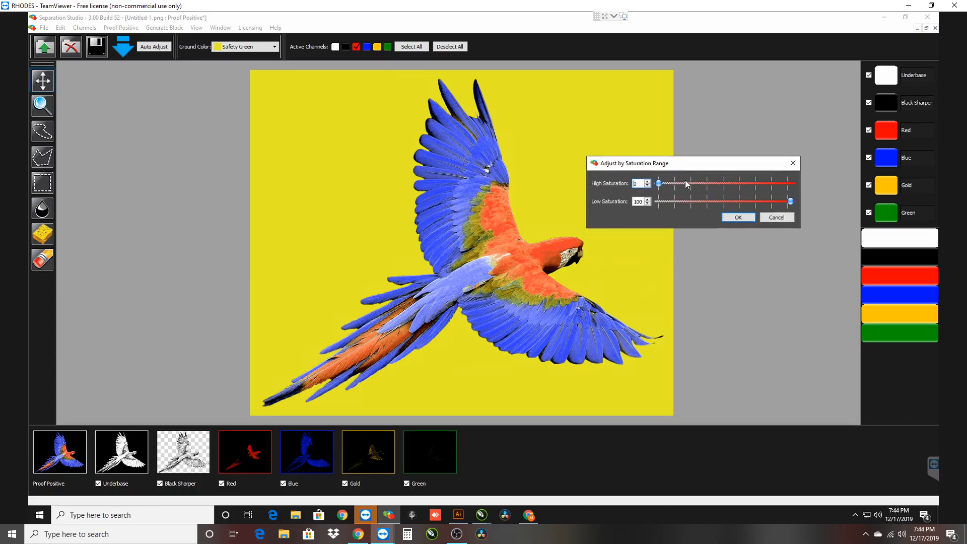
click(694, 184)
click(707, 184)
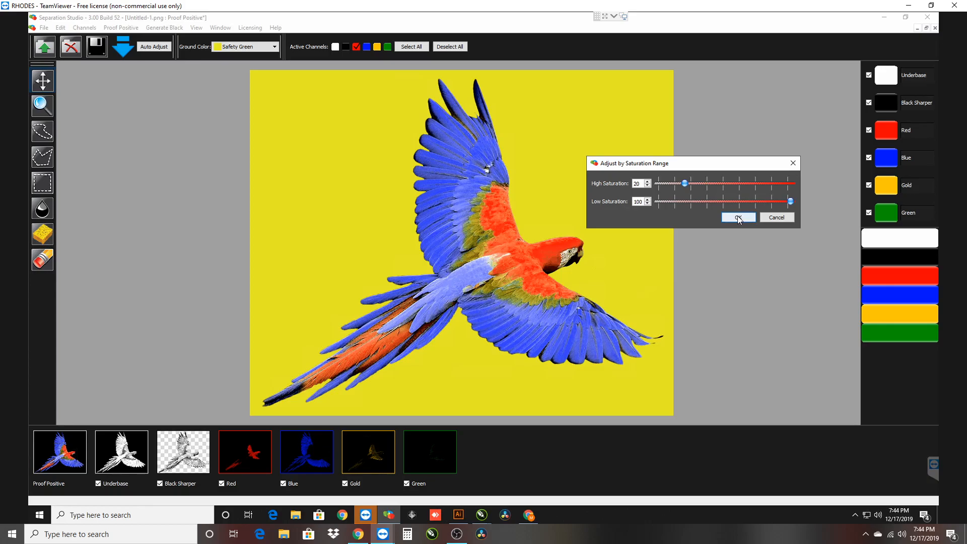
Adjust the Blue channel's saturation range, comparing high saturation values of 20 and 10, and apply 10
right_click(316, 452)
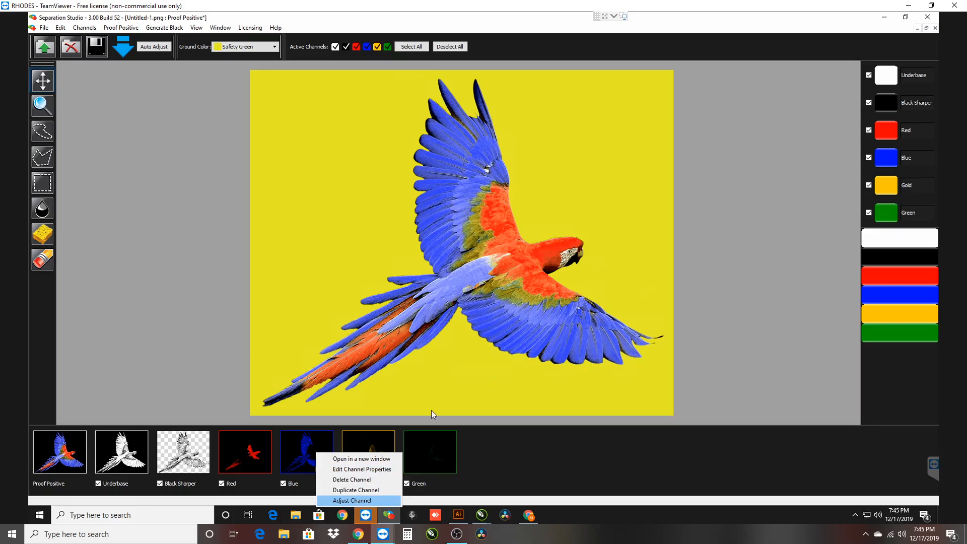
key(Return)
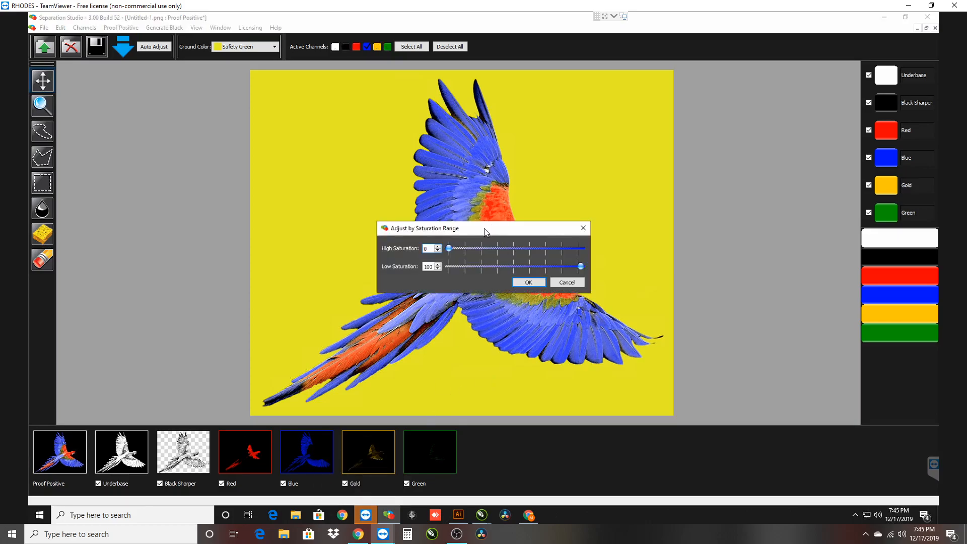
drag(486, 229, 710, 143)
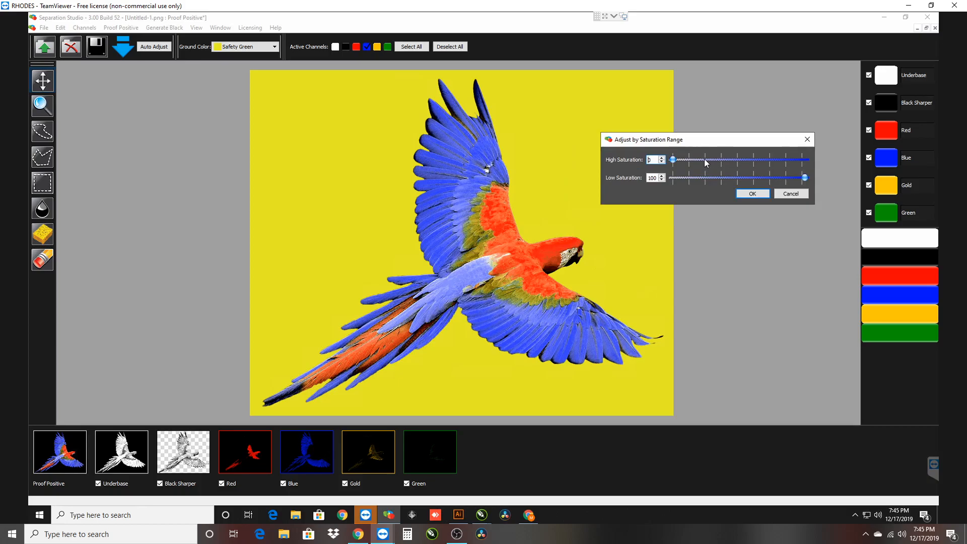
click(709, 159)
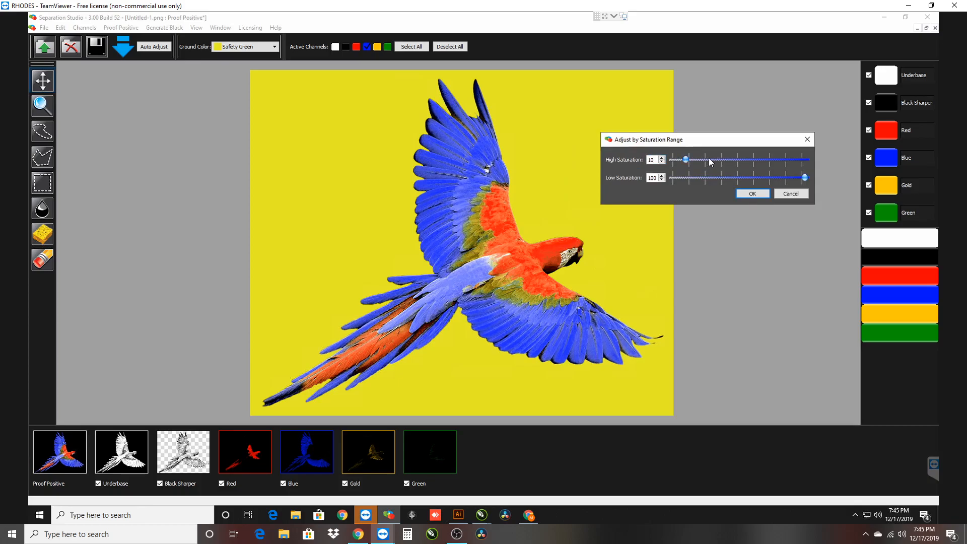
click(710, 161)
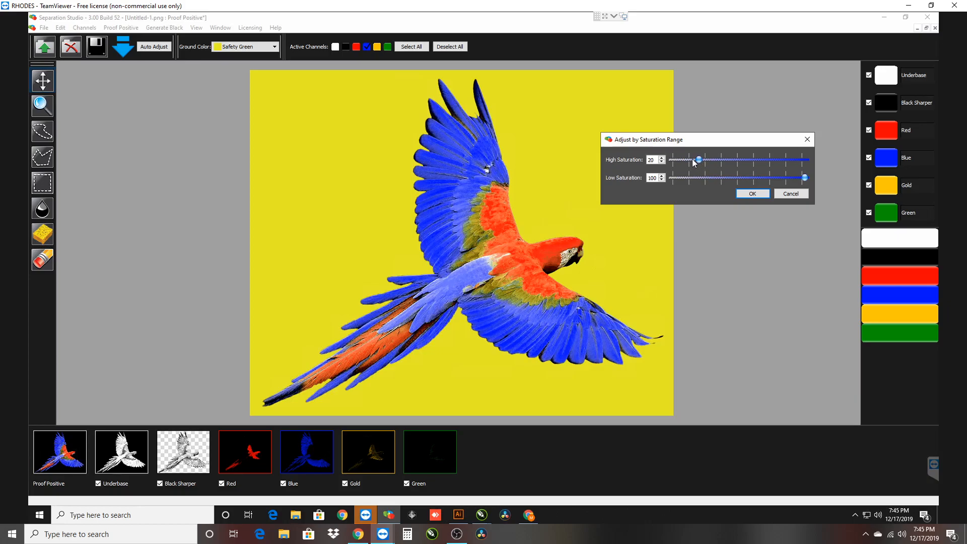
click(690, 161)
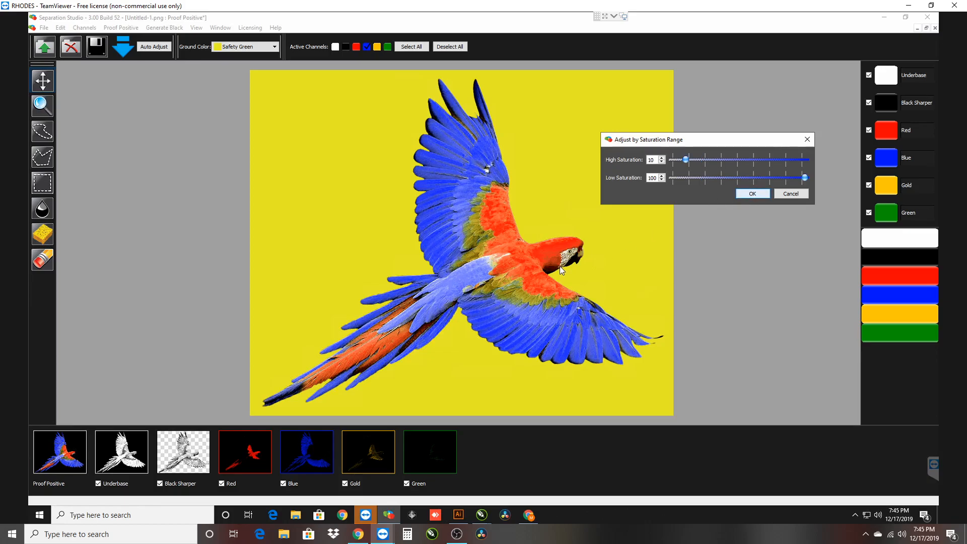
key(Return)
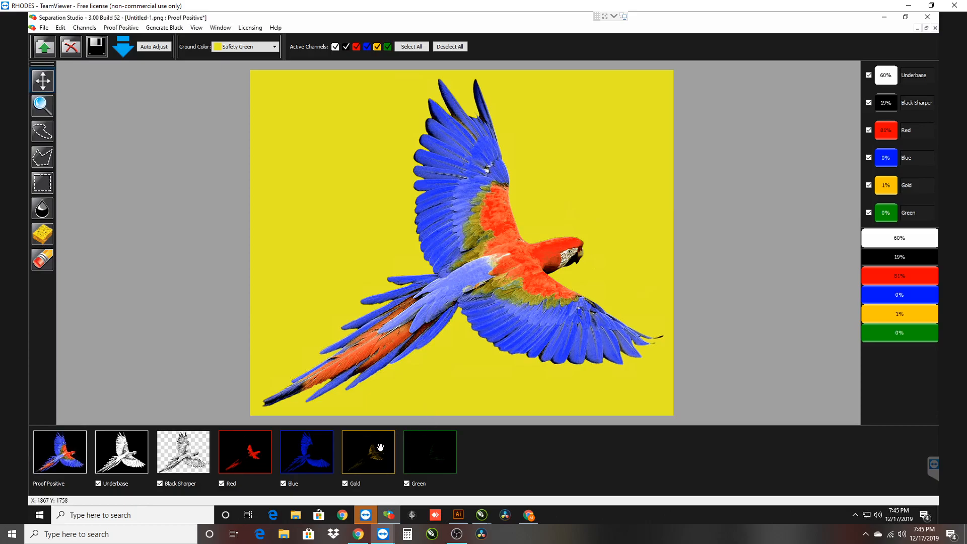
Adjust the Gold channel by raising its high saturation in the saturation range
right_click(380, 447)
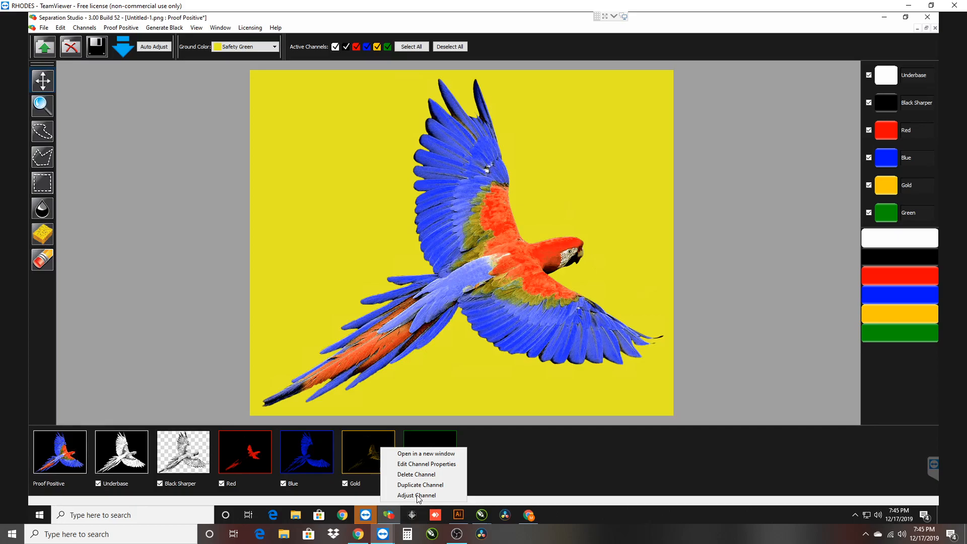
click(417, 313)
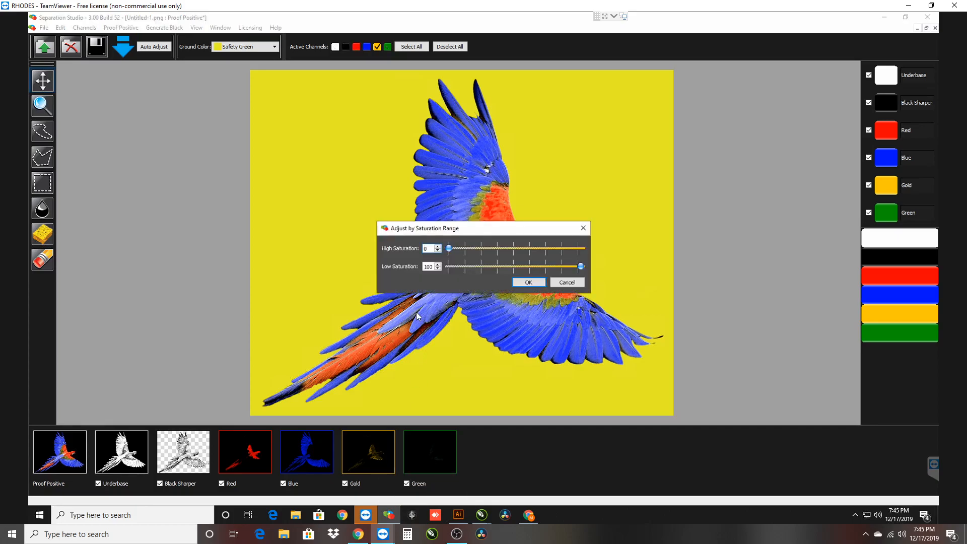
drag(476, 232, 683, 162)
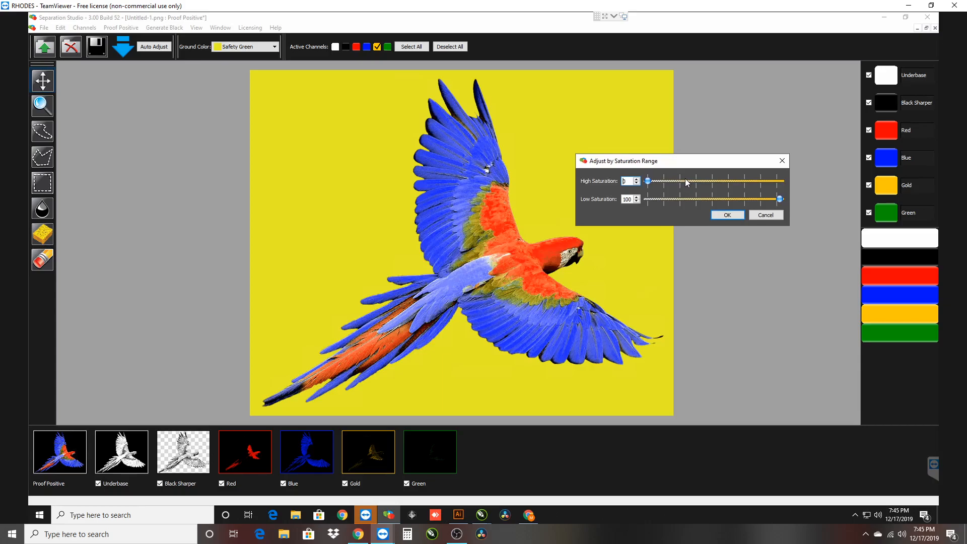
click(691, 181)
click(697, 180)
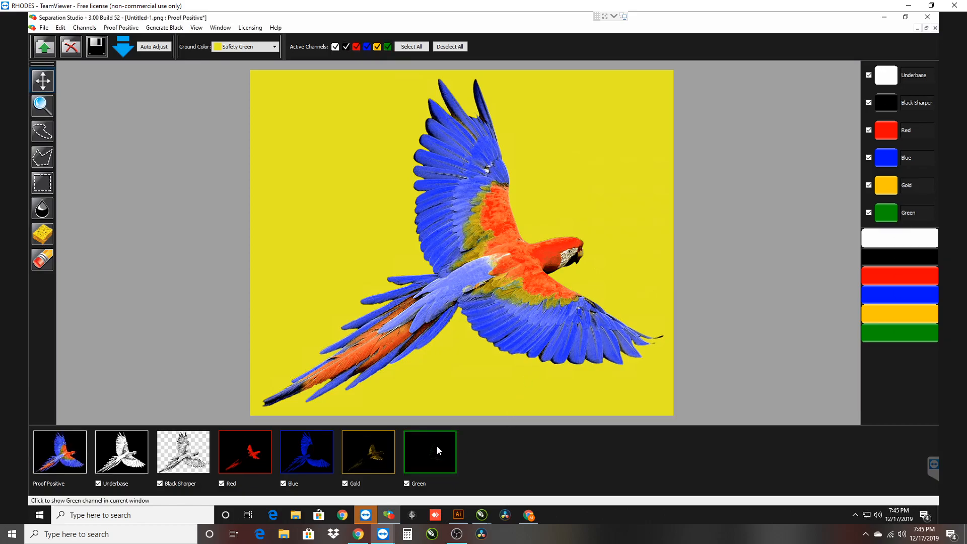
Inspect the Green channel alone, then raise its high saturation in the saturation range from the full proof
click(412, 452)
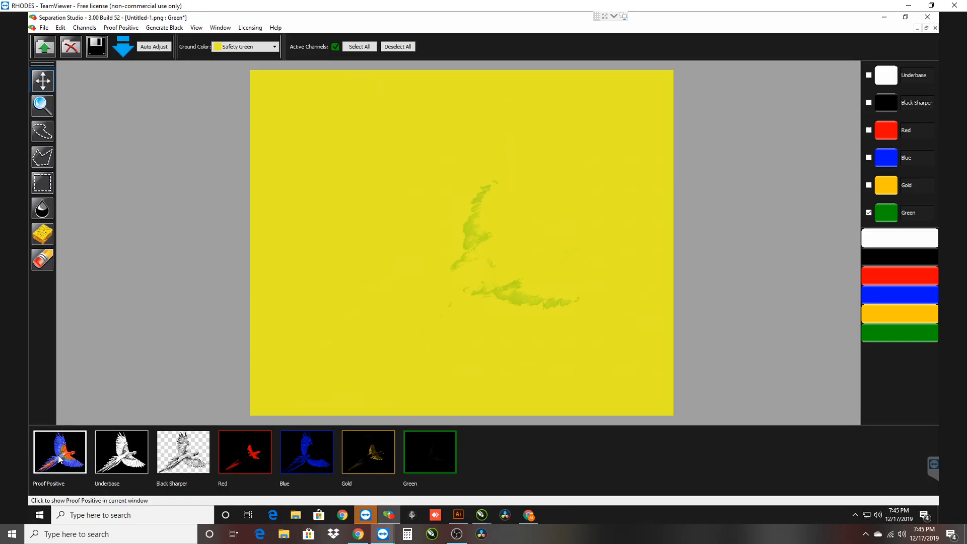
click(59, 459)
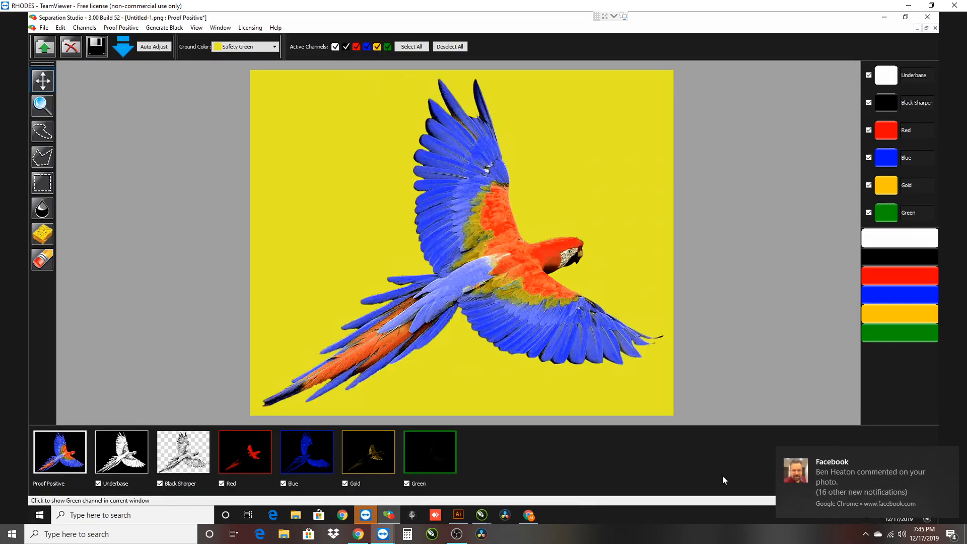
right_click(436, 452)
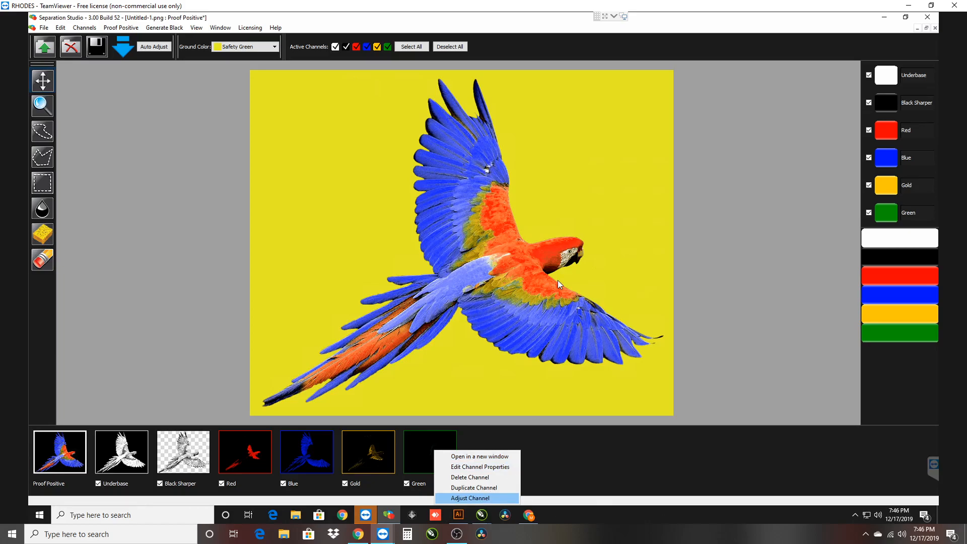
key(Return)
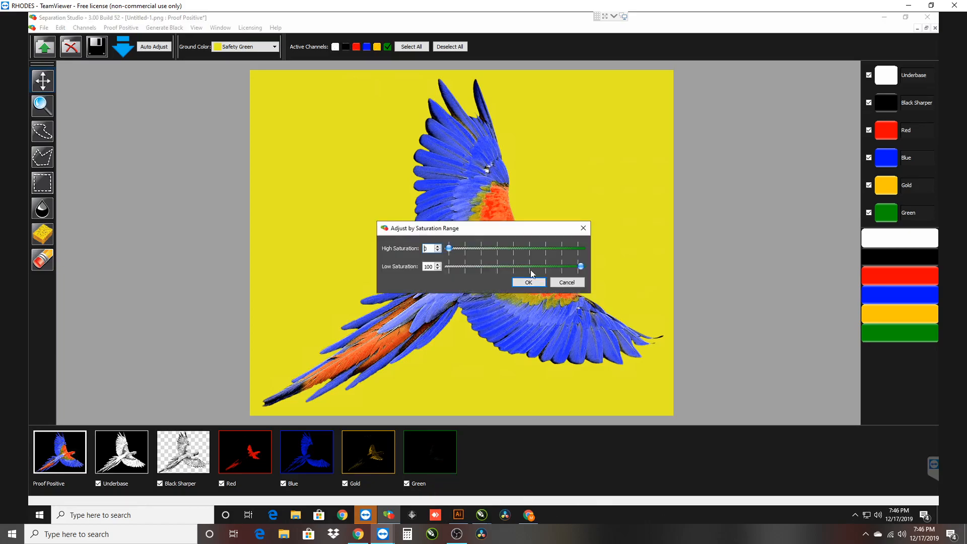
drag(477, 229, 711, 143)
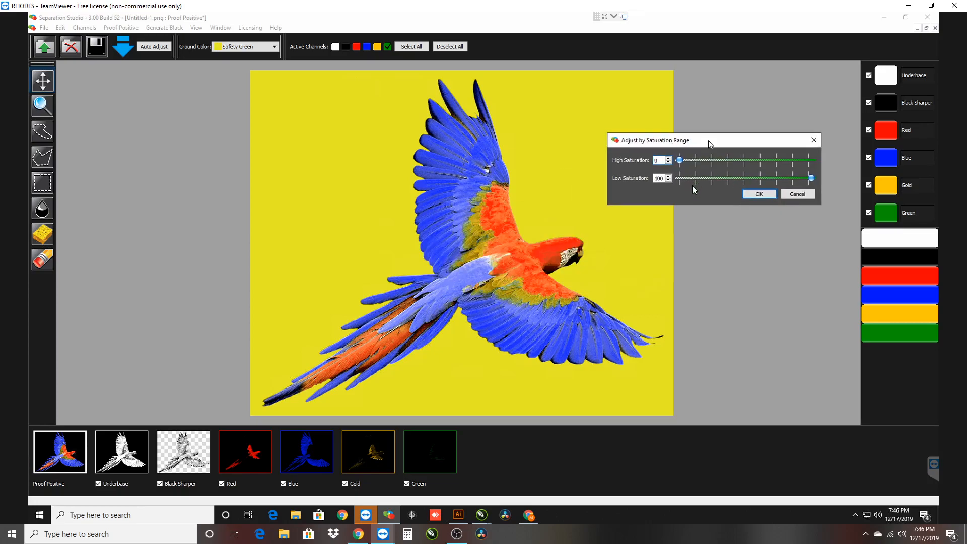
click(718, 159)
key(Return)
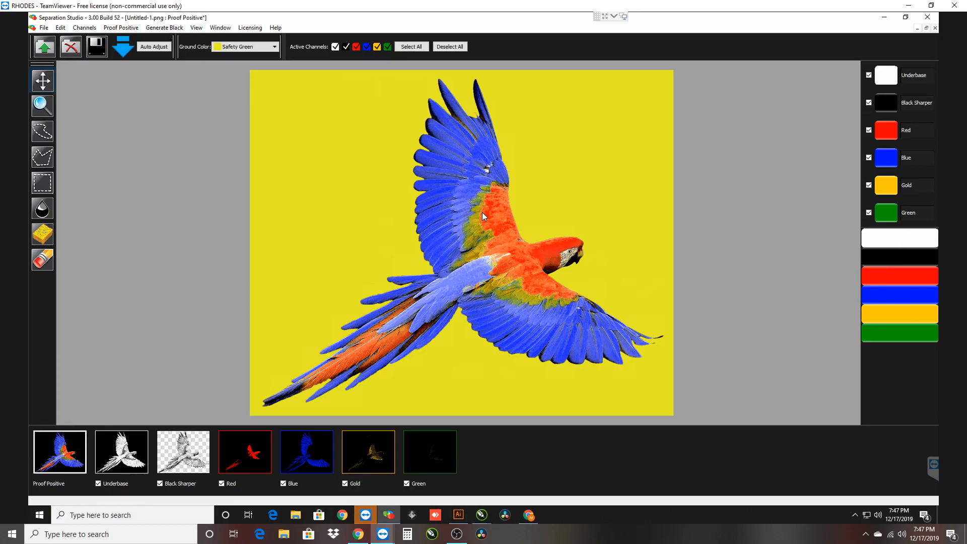
Examine the Underbase, Black Sharper, Red, Blue, Gold and Green channels individually and return to the full proof
click(126, 453)
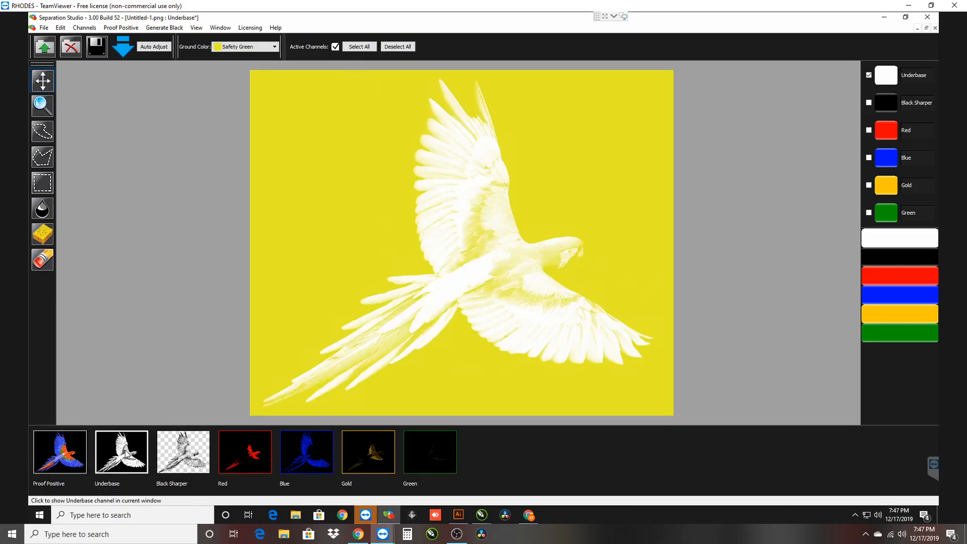
click(191, 462)
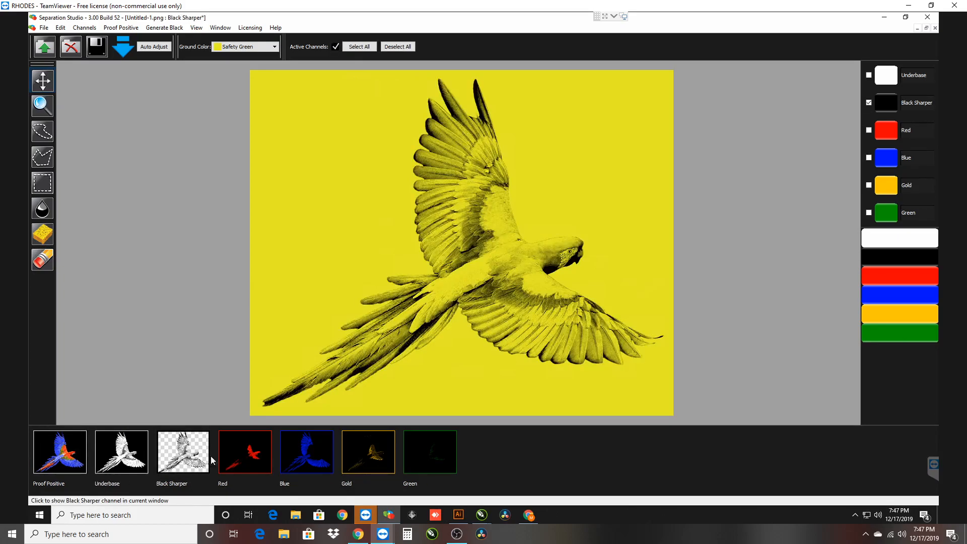
click(239, 456)
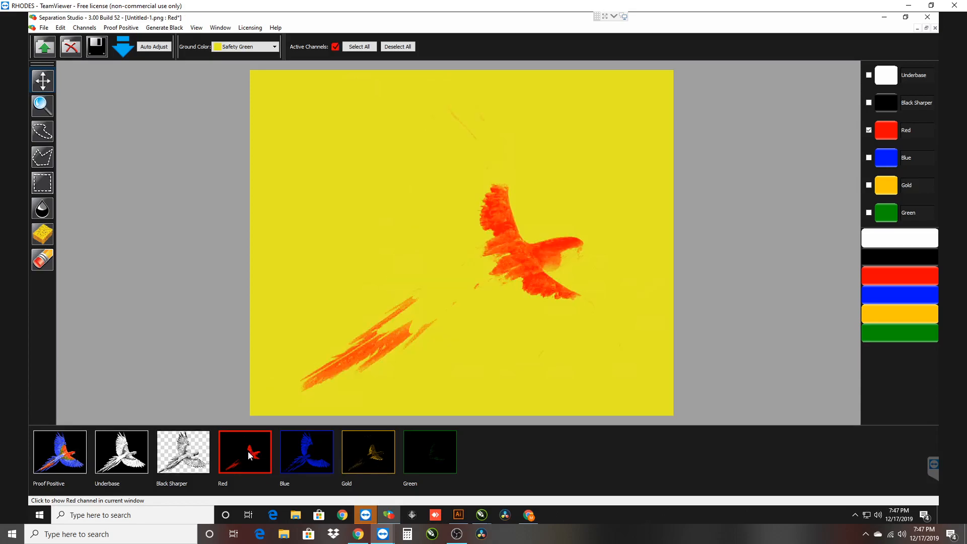
click(314, 446)
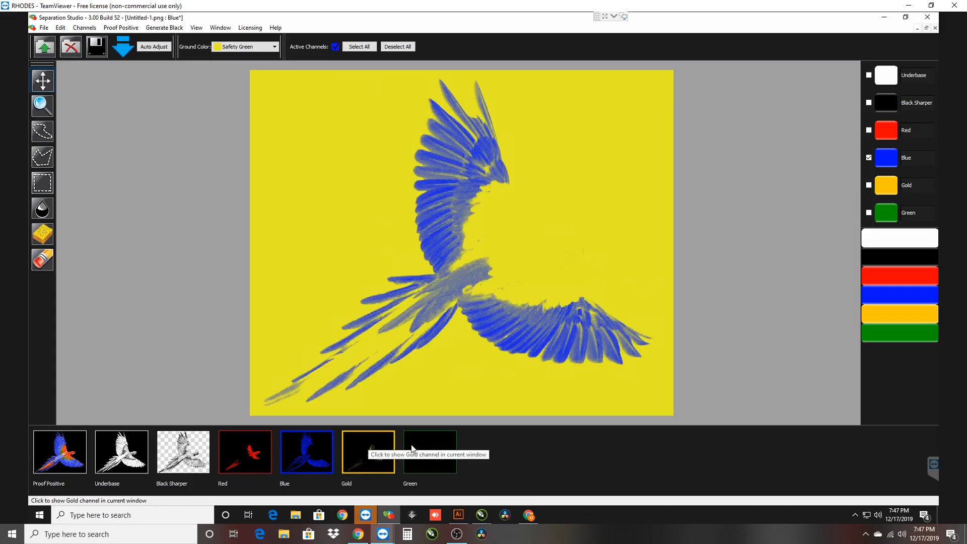
click(369, 452)
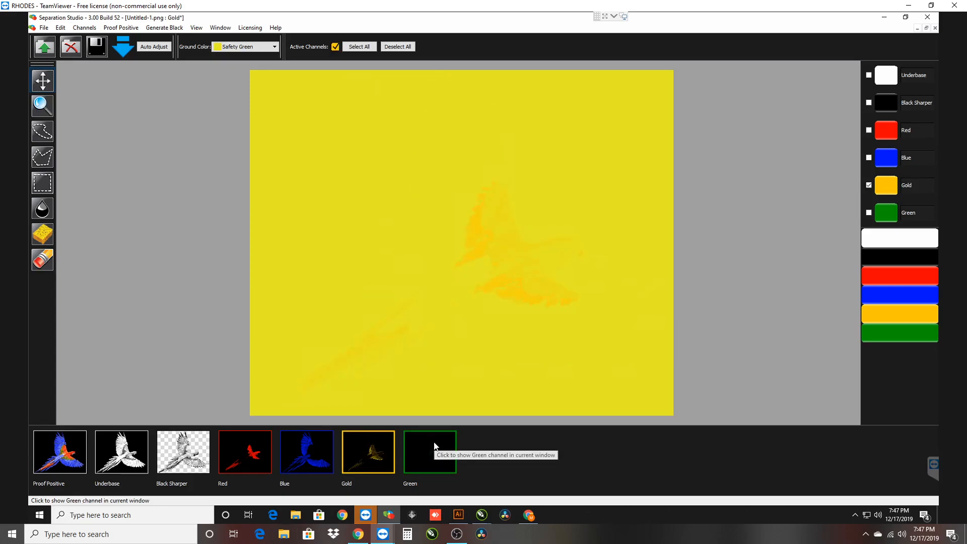
click(435, 445)
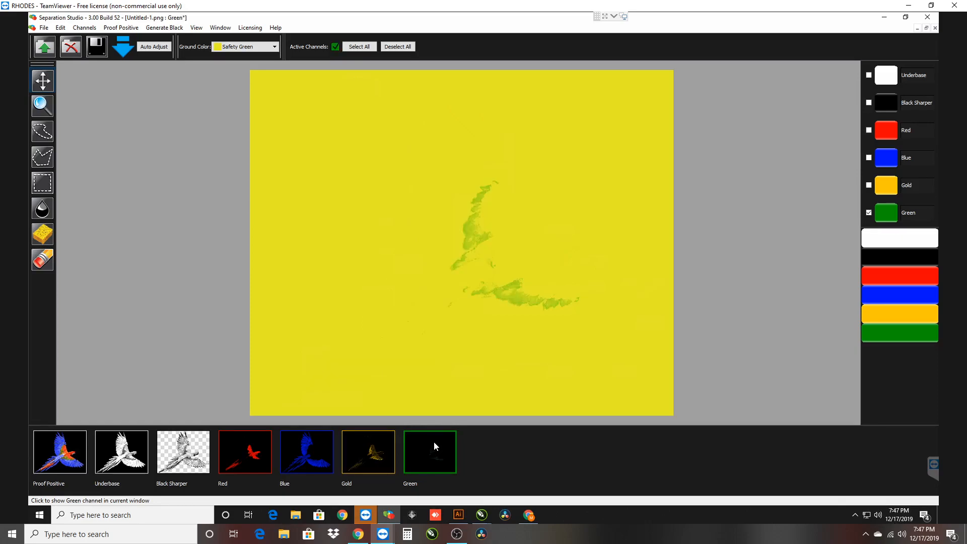
click(368, 443)
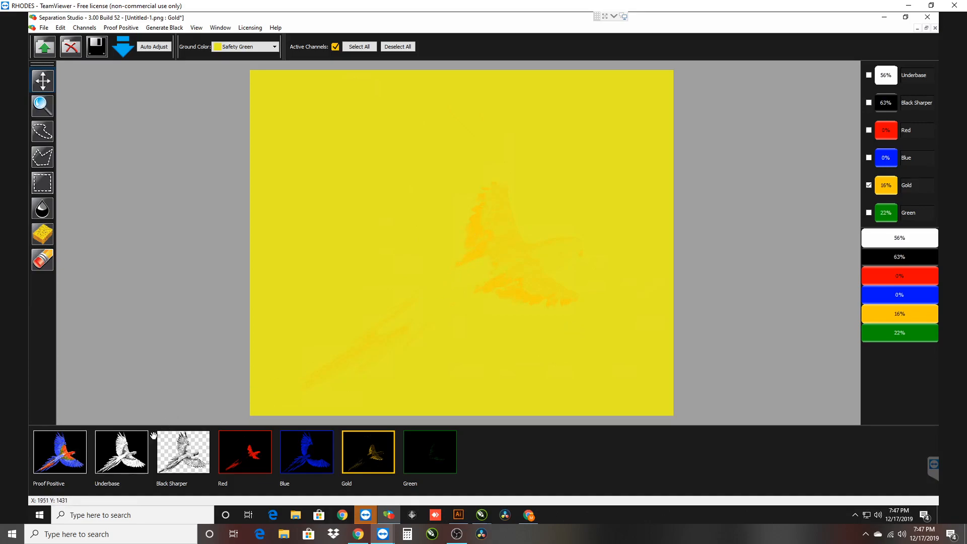
click(119, 442)
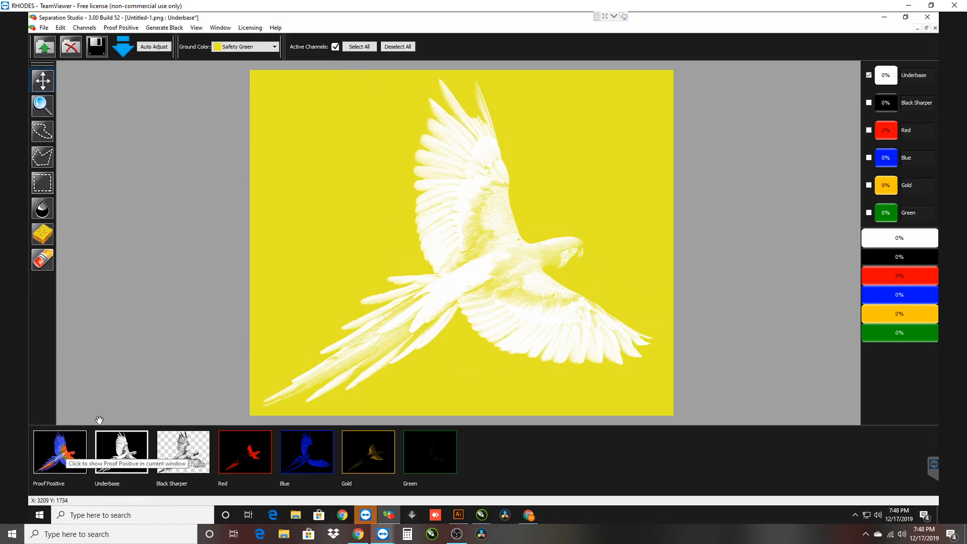
click(74, 457)
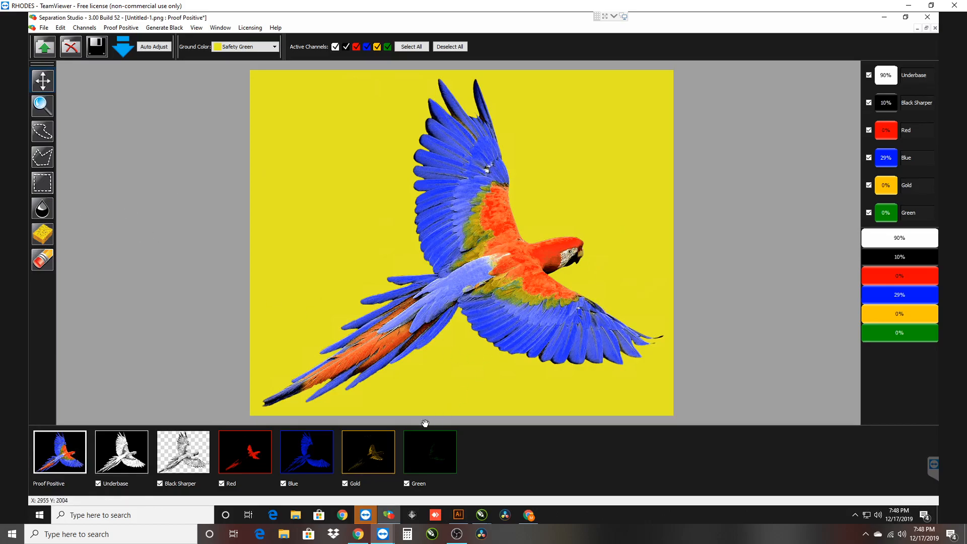
Set the ink-drop brush diameter to 100 px for the Gold channel and return to the full proof
click(378, 451)
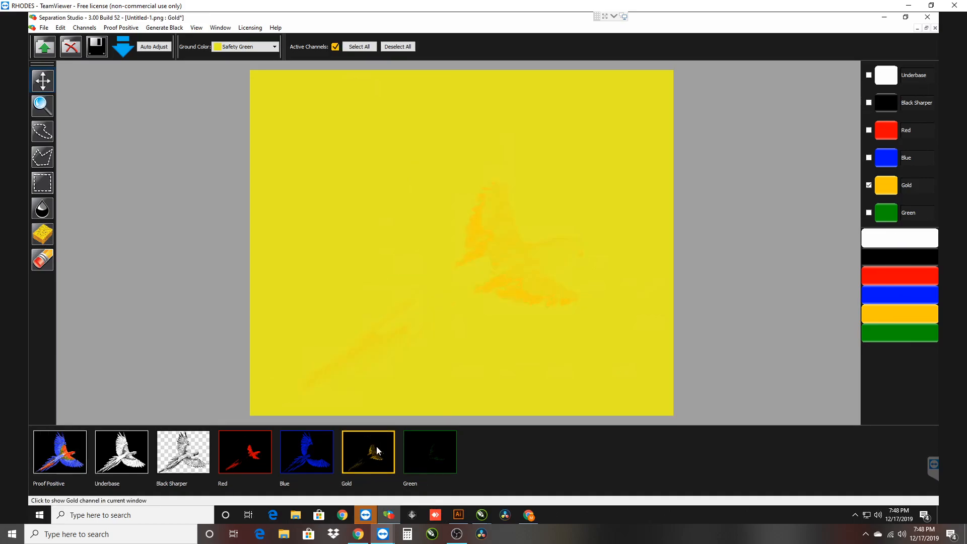
click(42, 211)
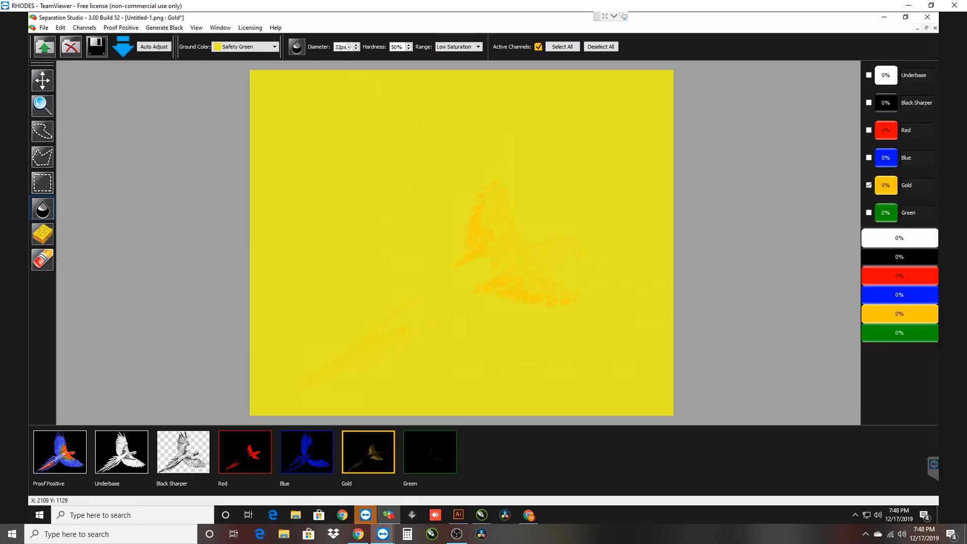
drag(349, 47, 336, 47)
click(64, 457)
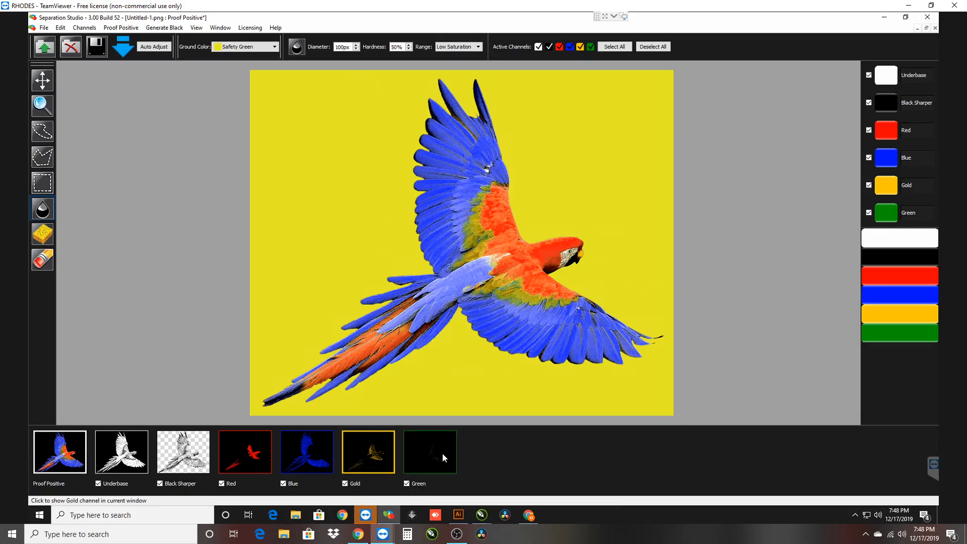
Darken the feather bands on both wings in the Green channel with the 100 px ink-drop brush and return to the full proof
click(442, 452)
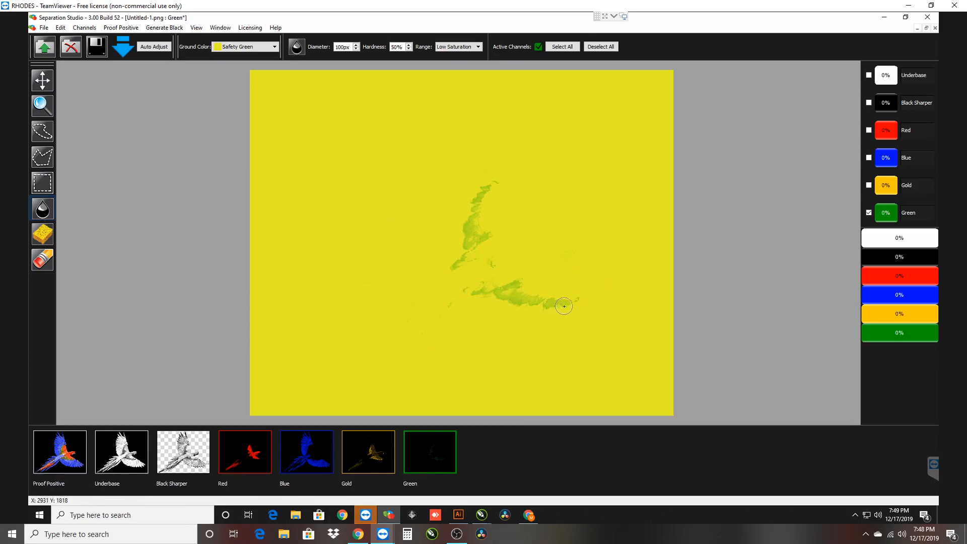
mouse_move(509, 298)
mouse_down()
mouse_move(490, 291)
mouse_move(580, 305)
mouse_move(513, 286)
mouse_move(469, 291)
mouse_move(456, 267)
mouse_move(481, 247)
mouse_move(485, 237)
mouse_move(462, 246)
mouse_move(496, 180)
mouse_move(476, 192)
mouse_up()
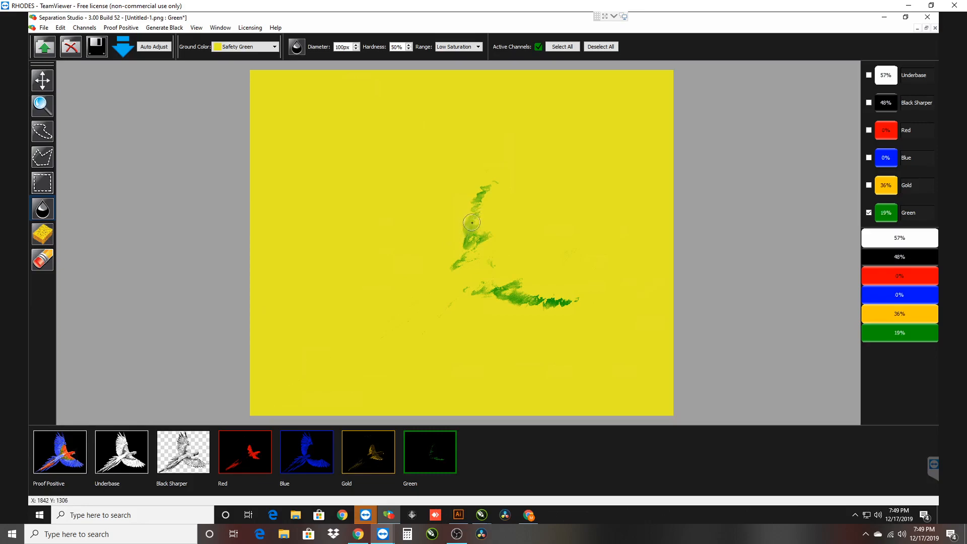
mouse_move(482, 208)
mouse_down()
mouse_move(462, 239)
mouse_move(477, 229)
mouse_move(489, 189)
mouse_move(449, 276)
mouse_move(478, 254)
mouse_move(466, 298)
mouse_move(490, 294)
mouse_up()
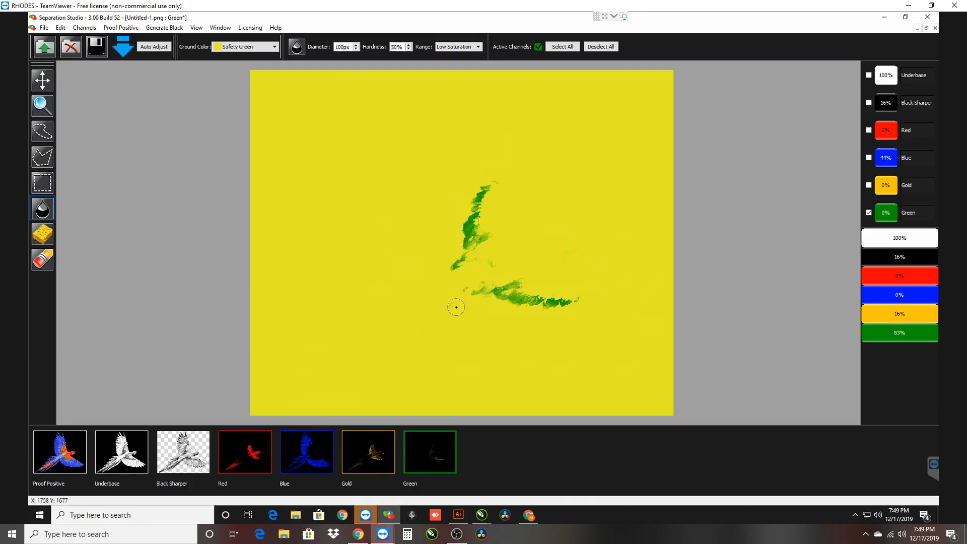
click(61, 448)
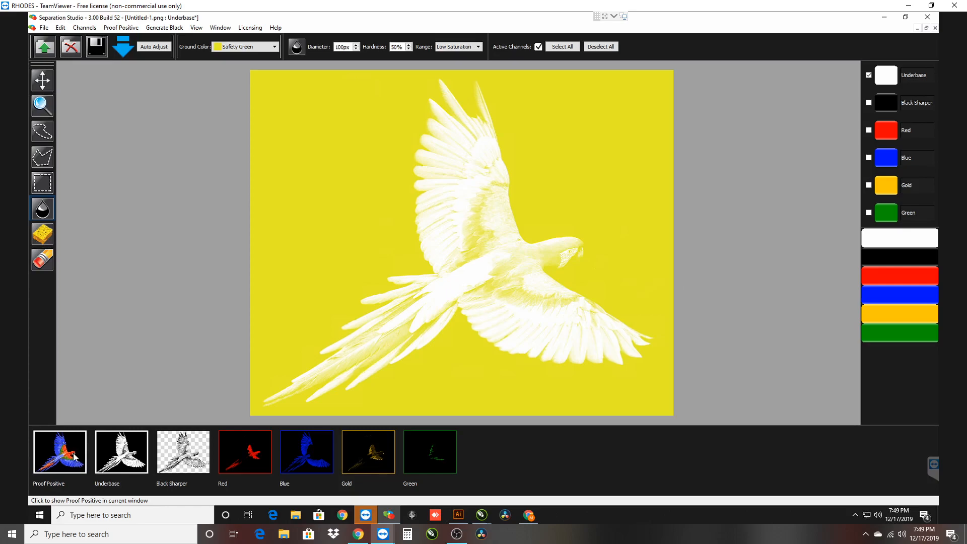
click(68, 456)
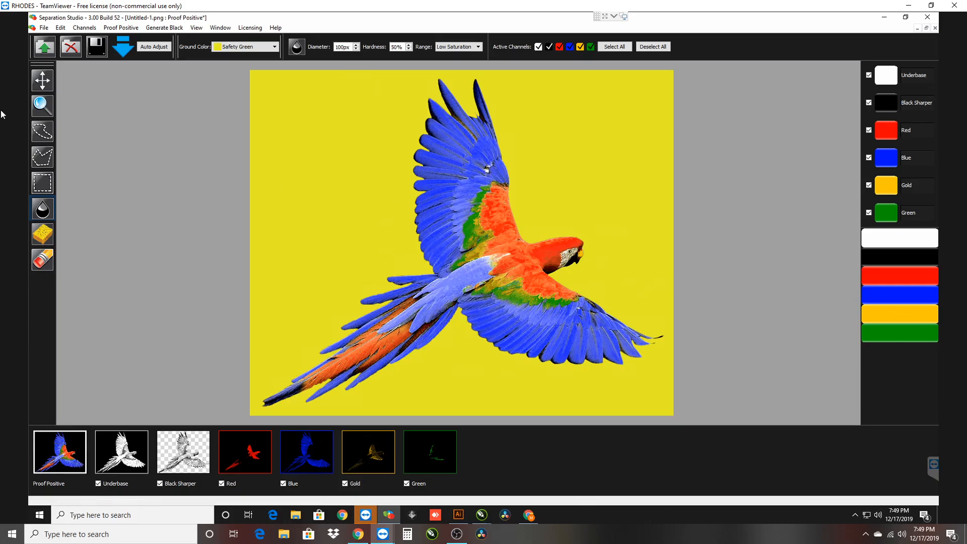
Switch to the eraser and save the separations to the Desktop as a DCS 2.0 EPS file named Untitled-1
click(48, 238)
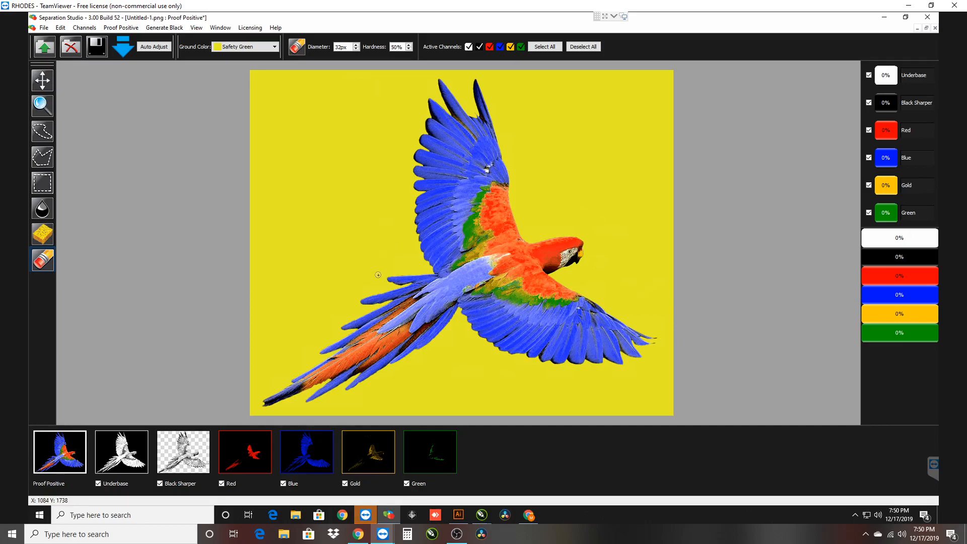
click(44, 28)
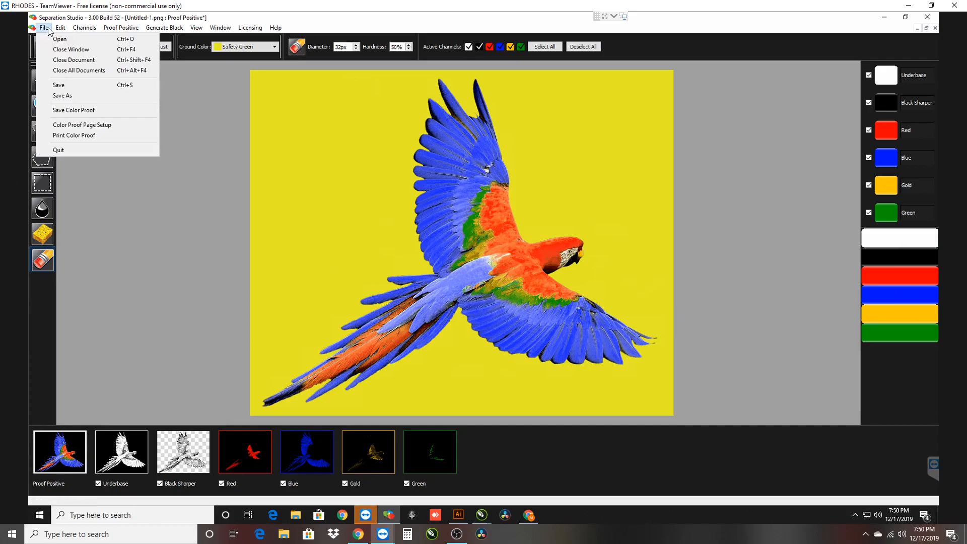
click(78, 96)
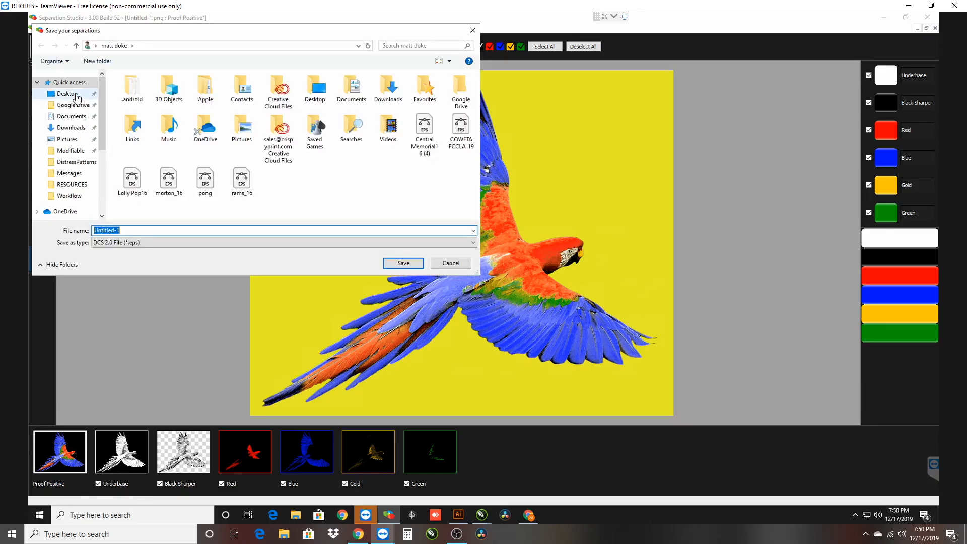
click(76, 94)
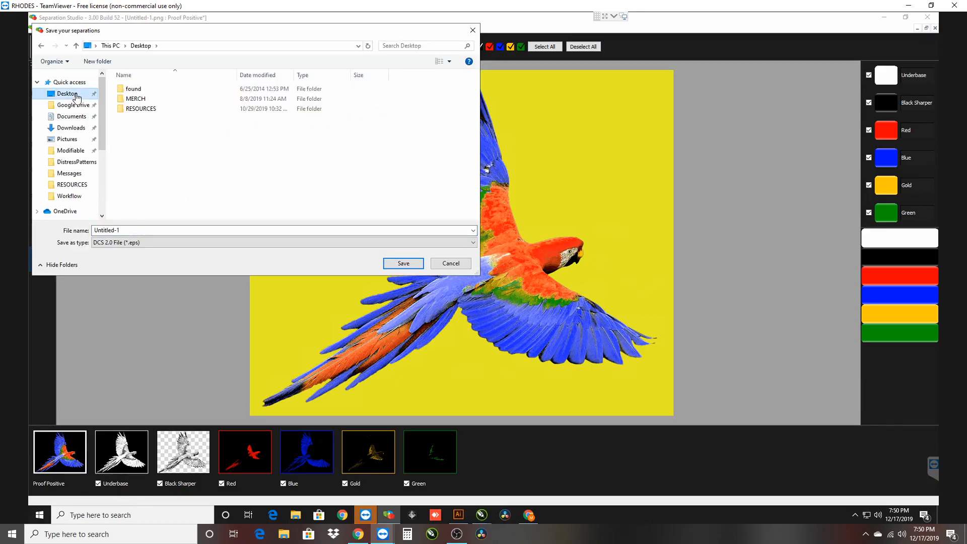
click(405, 264)
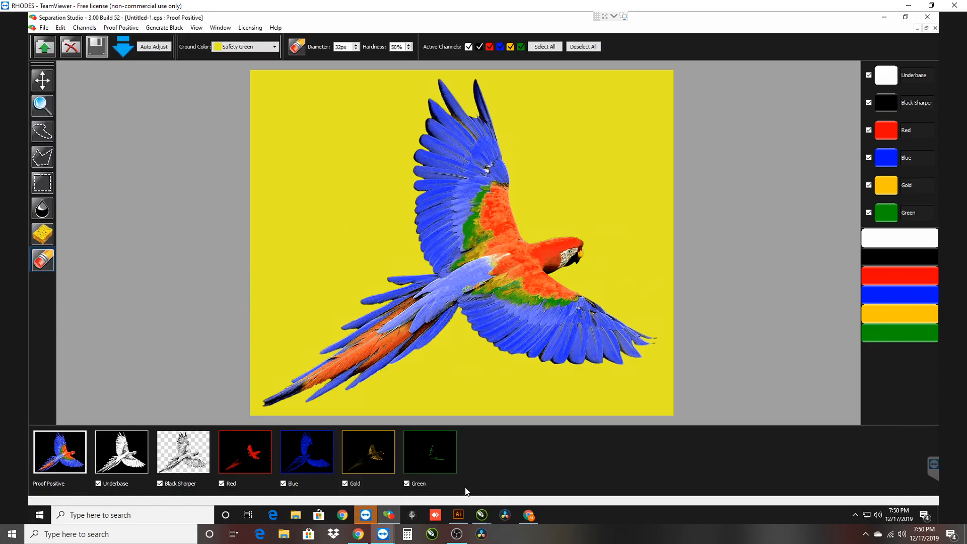
Switch to CorelDRAW and open the Untitled-1 EPS file from the Desktop, importing its text as Text
click(483, 515)
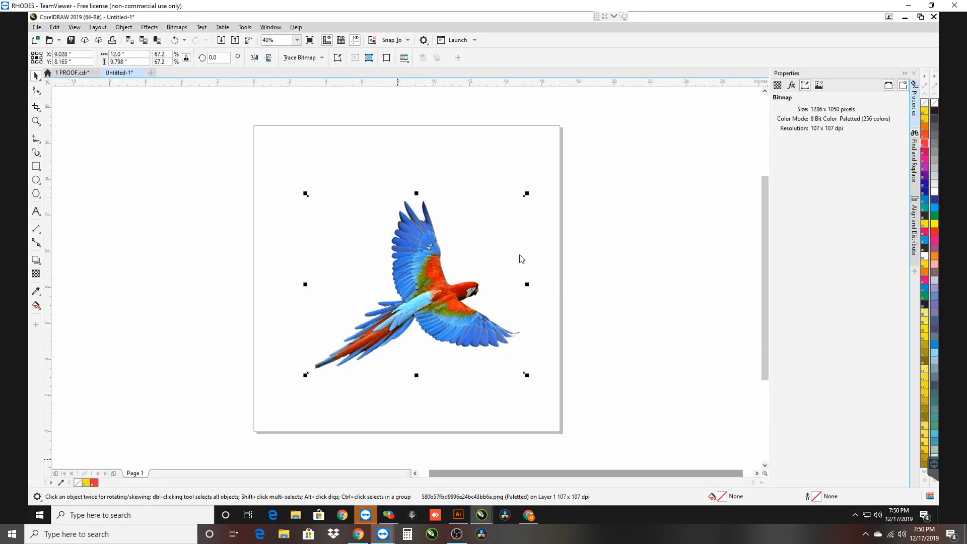
click(581, 281)
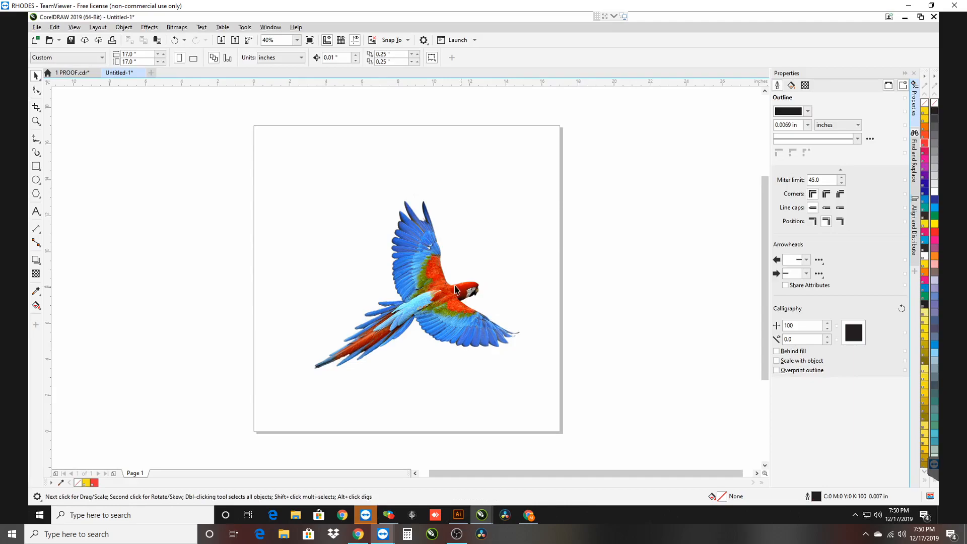
click(49, 41)
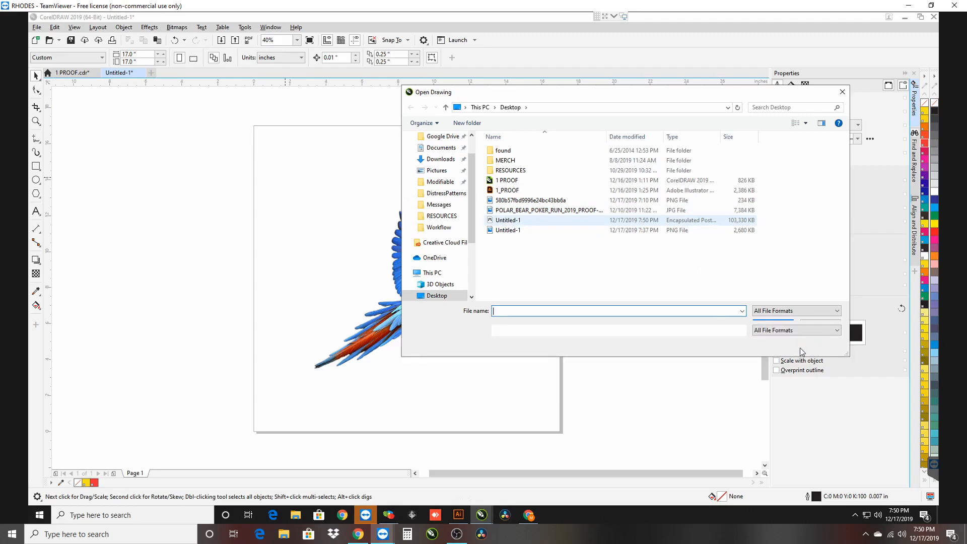
click(509, 221)
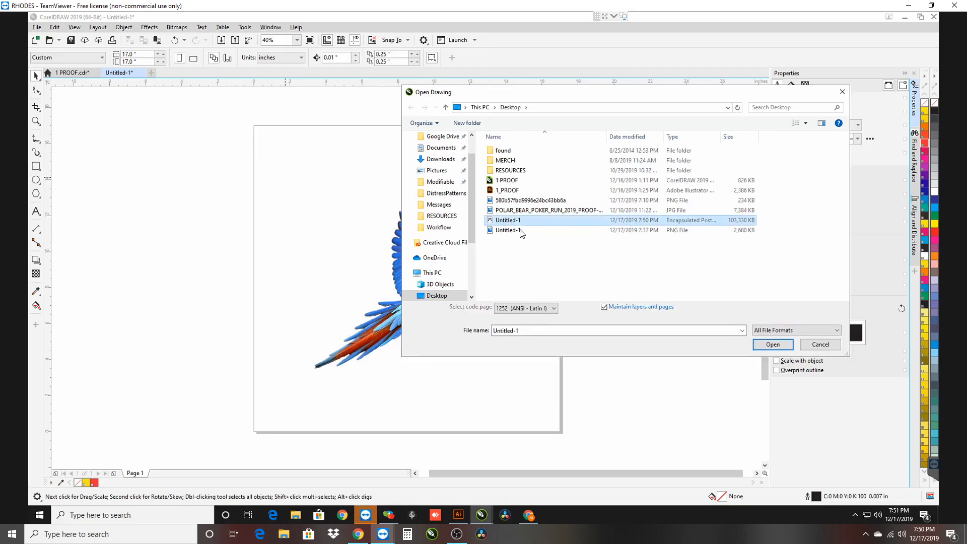
click(780, 347)
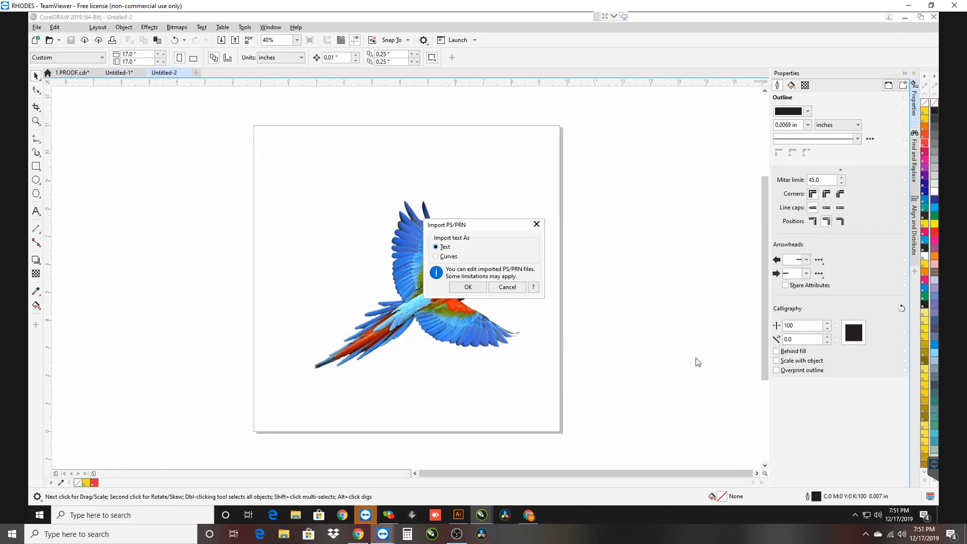
click(460, 288)
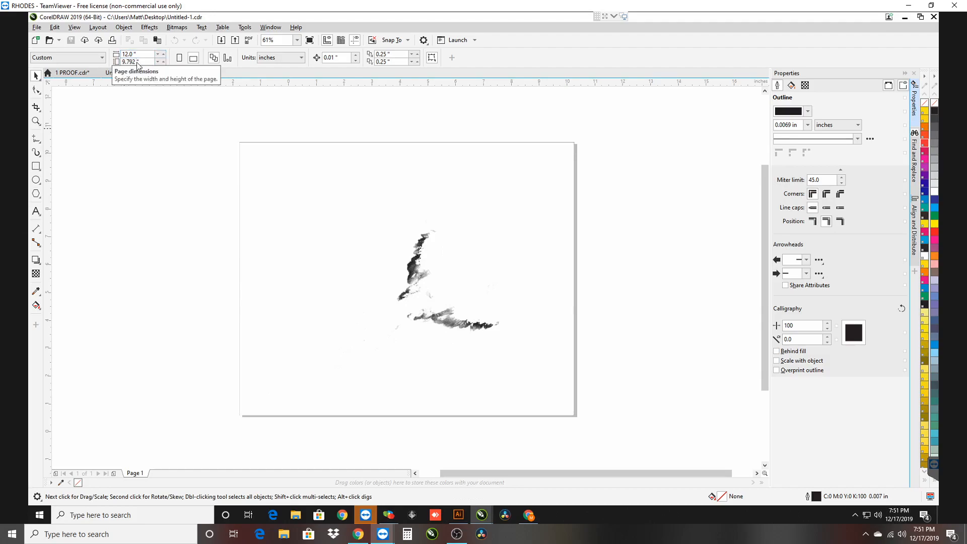
Set the page dimensions of the opened separations to 17 inches wide by 12 inches high
click(136, 54)
double_click(135, 54)
text(17)
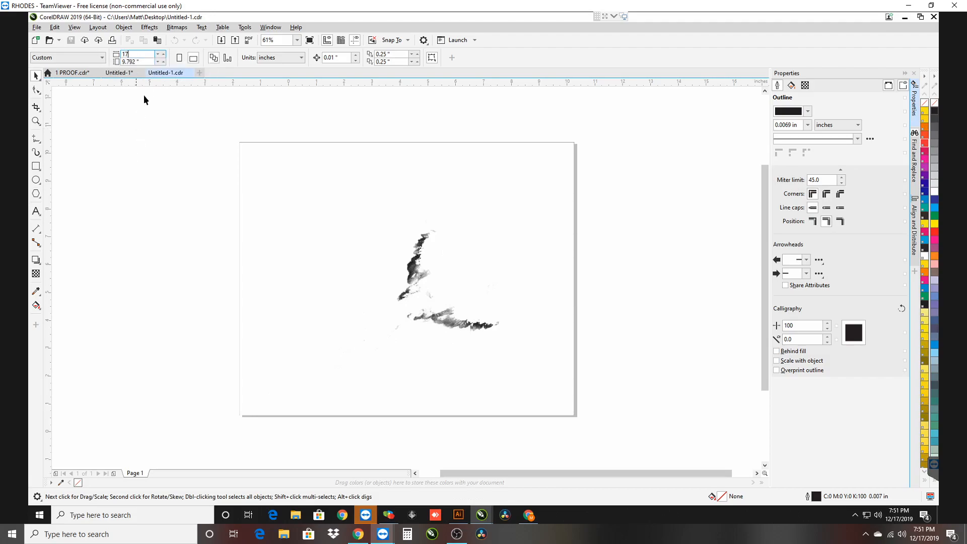
key(Return)
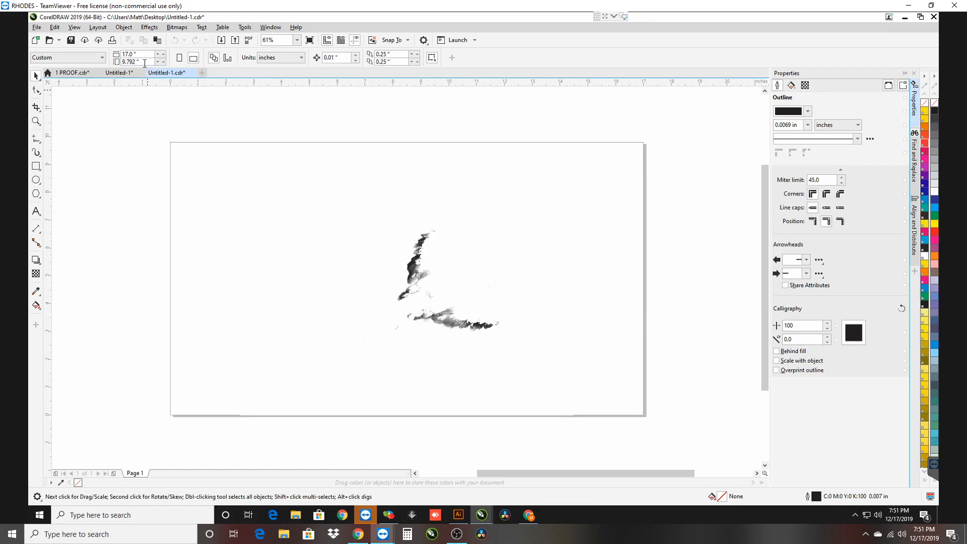
click(132, 61)
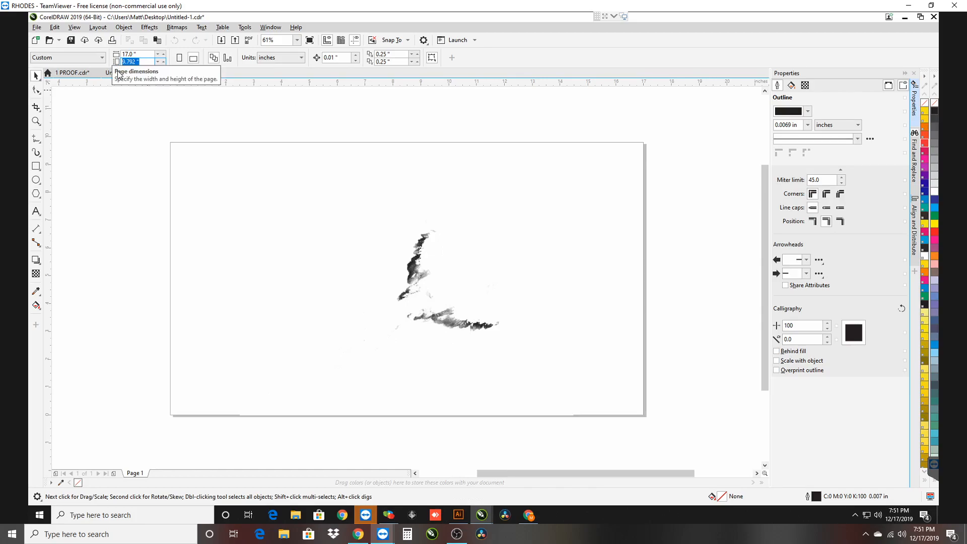
text(12)
key(Return)
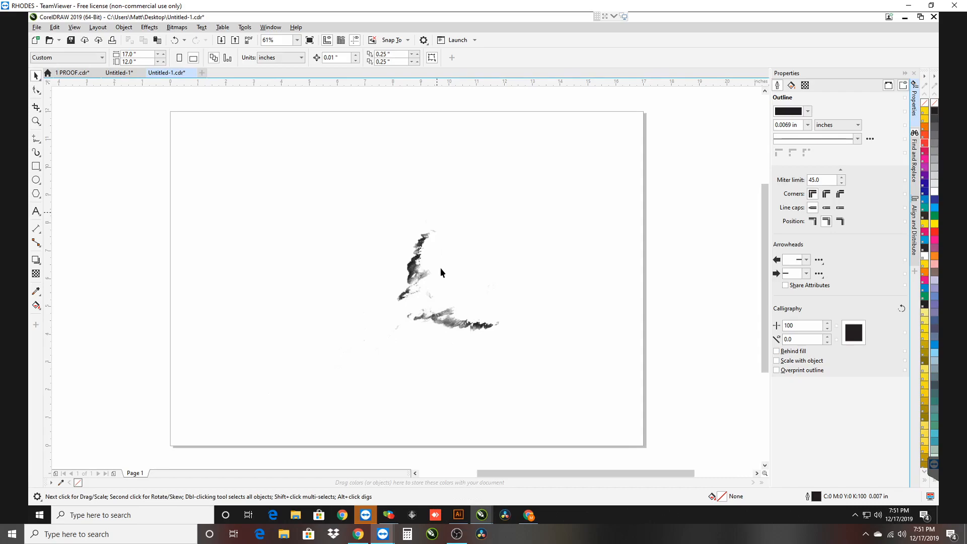
Decline Filter Keys and send the frontmost Green channel bitmap to the back of the page
click(423, 273)
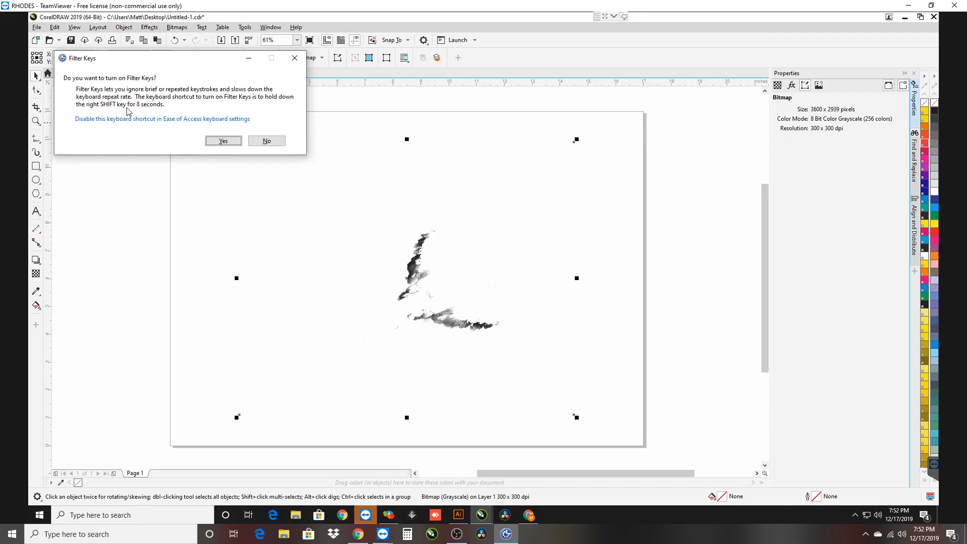
click(267, 141)
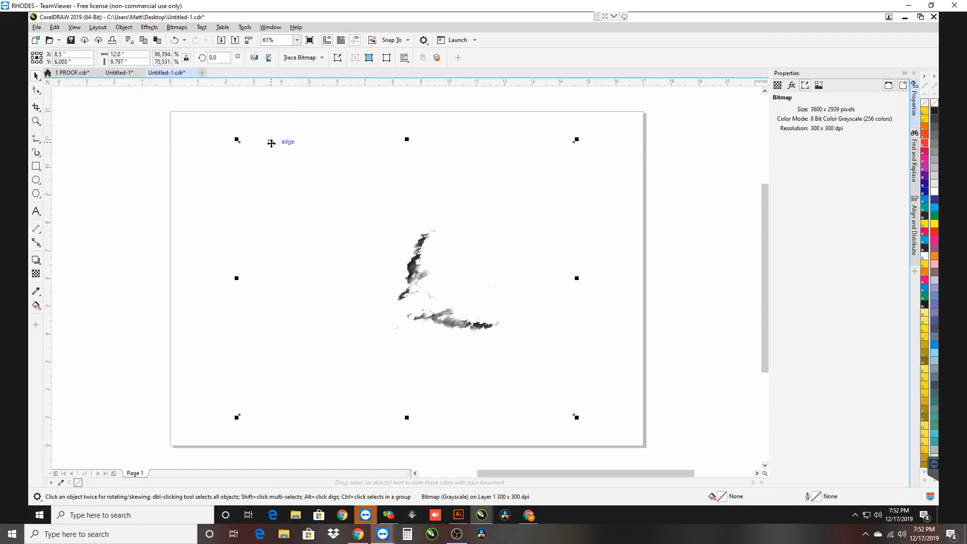
right_click(458, 240)
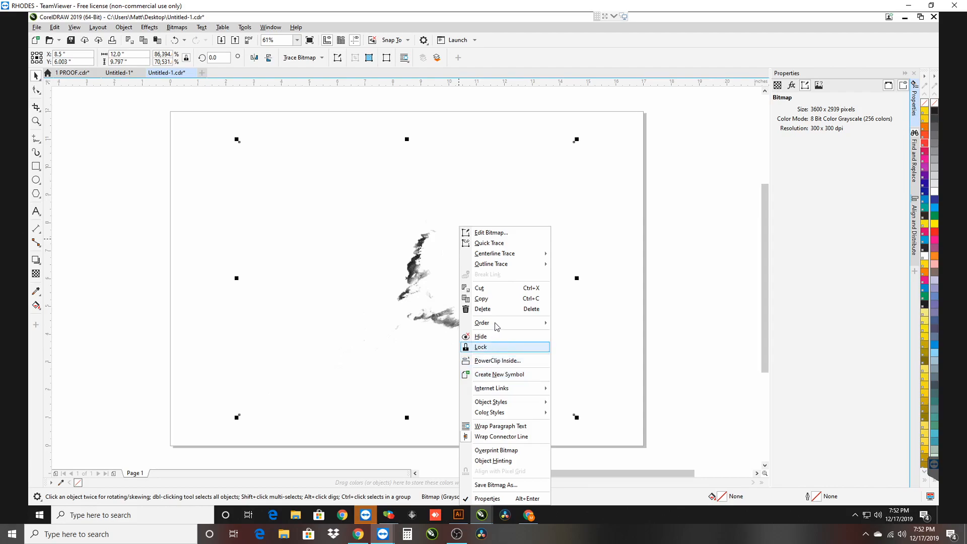
mouse_move(501, 323)
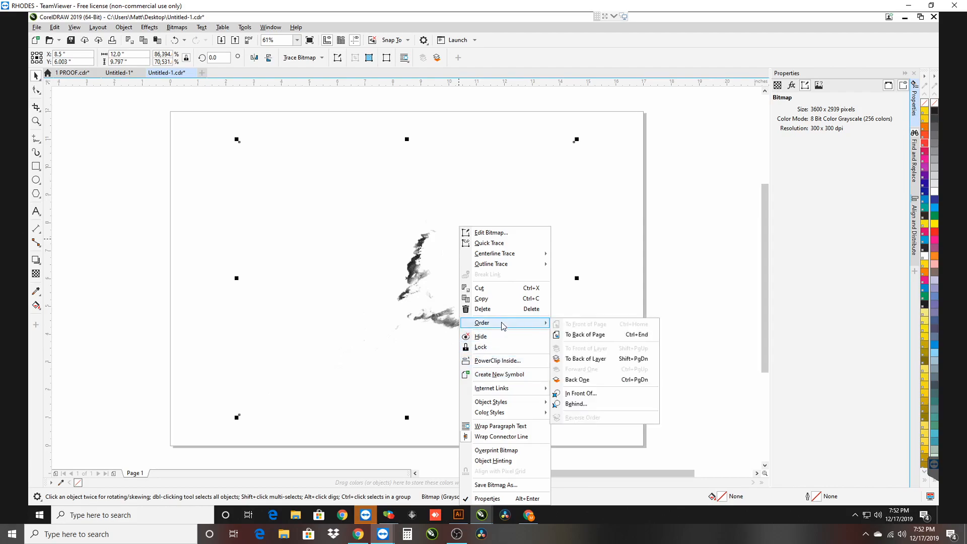
click(582, 336)
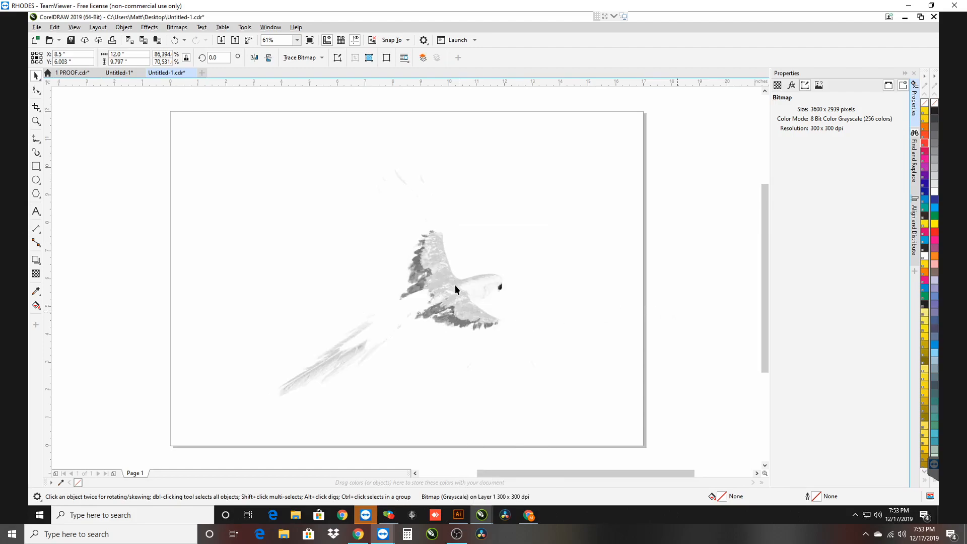
Send the Gold channel bitmap, now frontmost in the stack, to the back of the page
key(Escape)
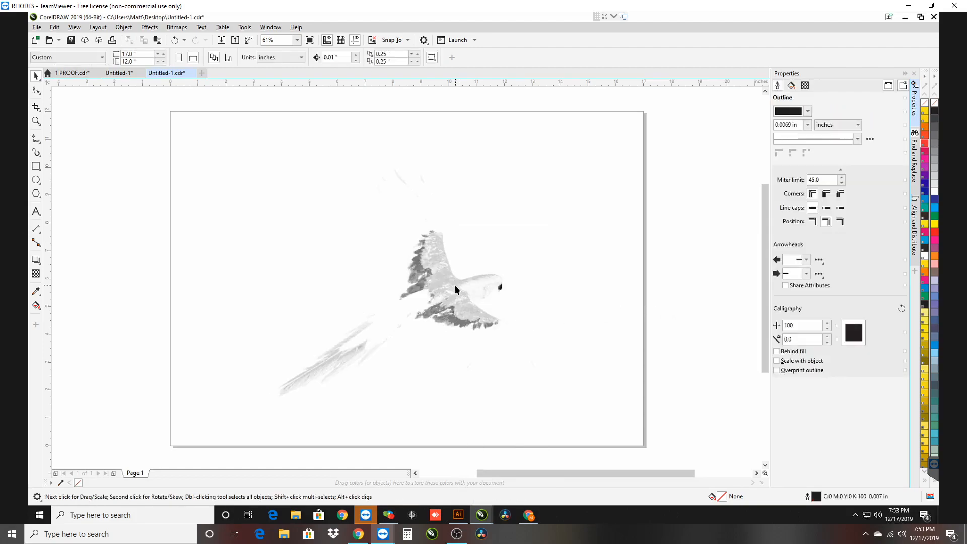
click(455, 289)
right_click(457, 288)
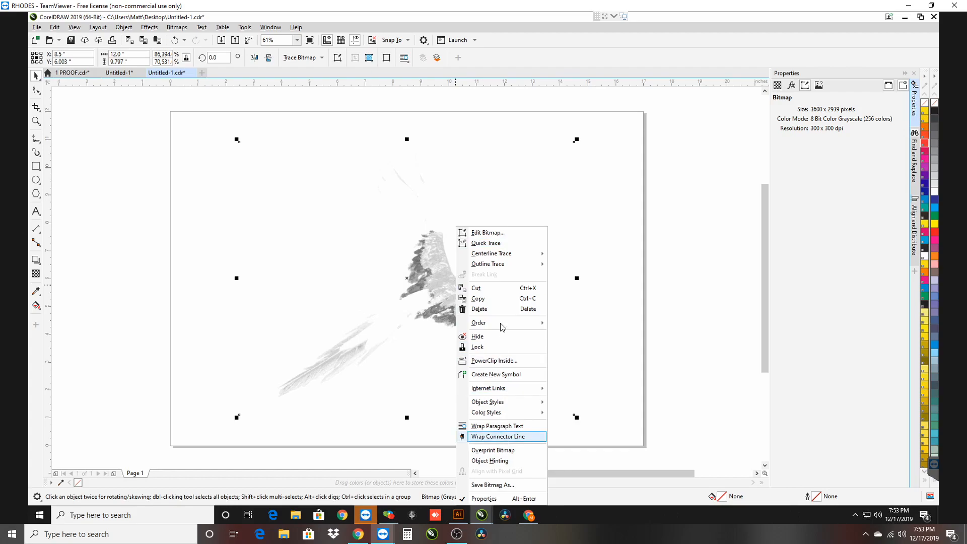
mouse_move(502, 327)
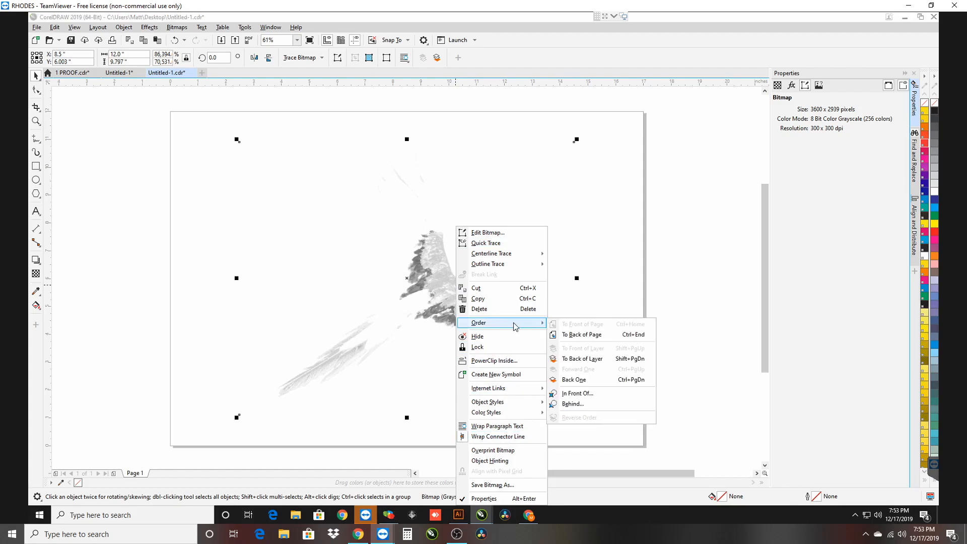
click(586, 334)
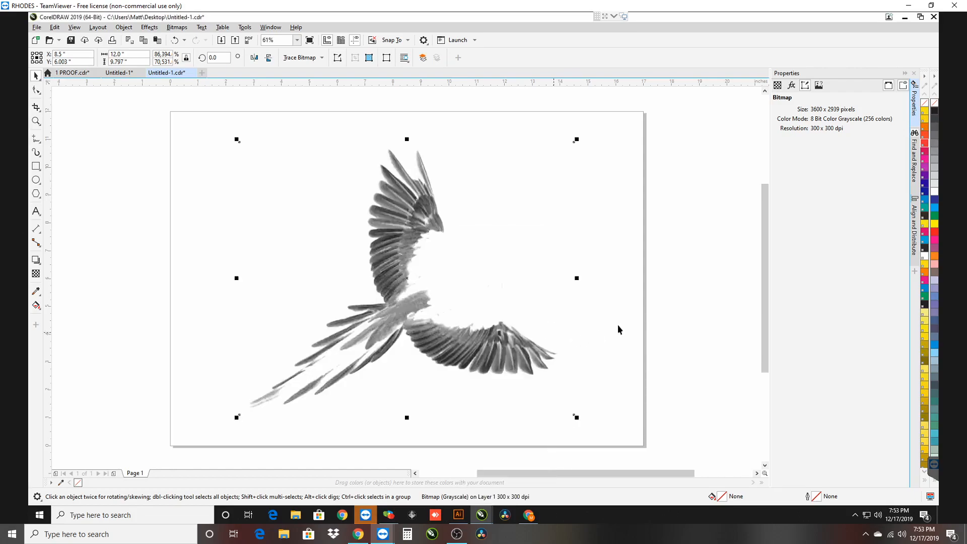
Send the Blue channel bitmap and the Red channel bitmap beneath it to the back of the page, one after the other
right_click(461, 257)
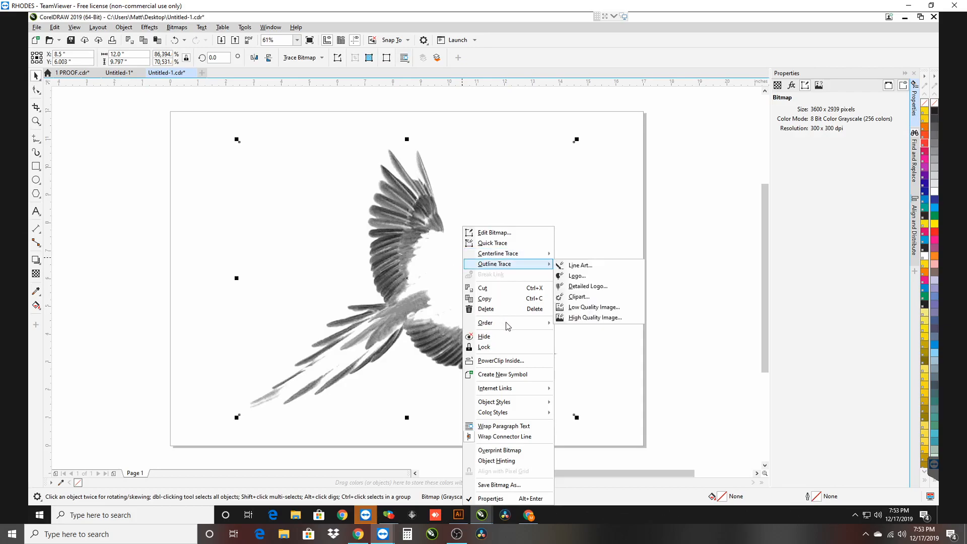
mouse_move(507, 325)
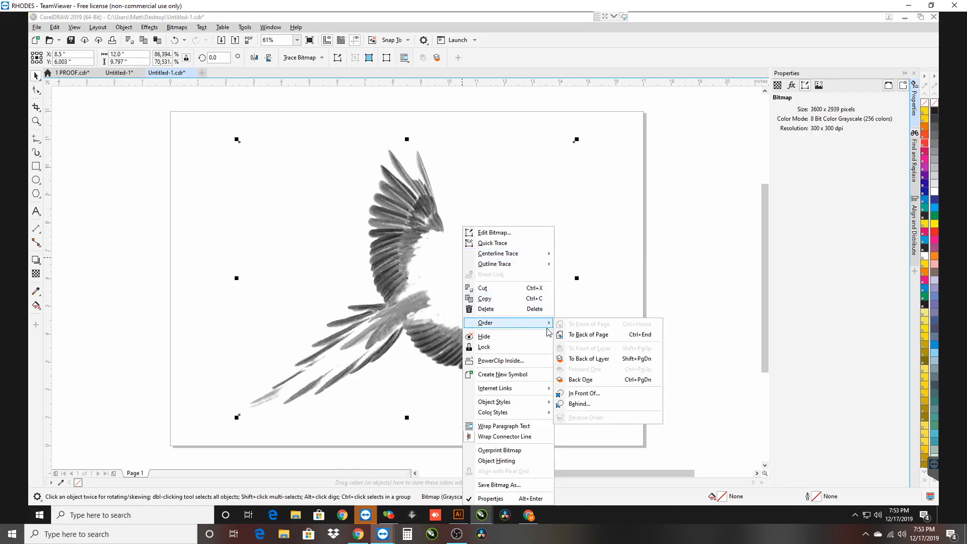
click(595, 335)
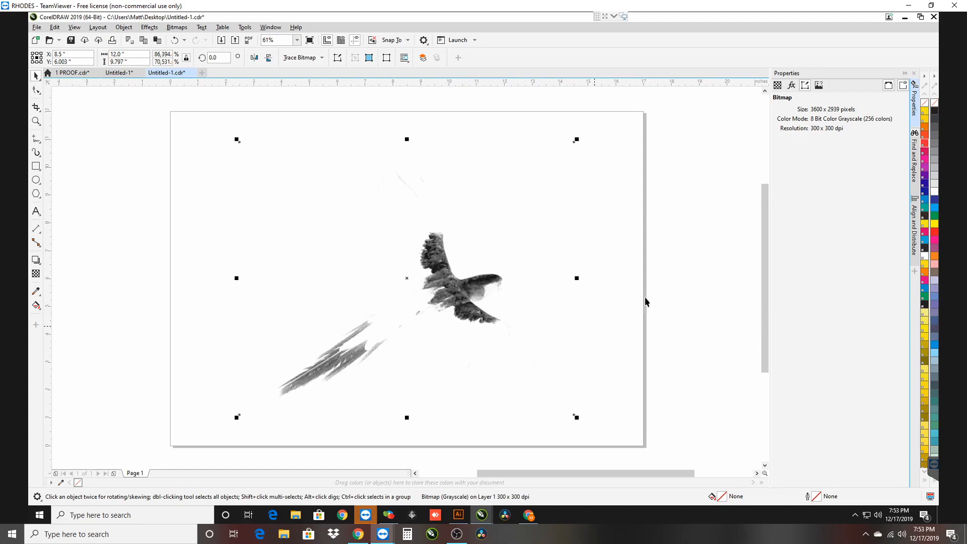
drag(540, 296, 482, 274)
right_click(482, 278)
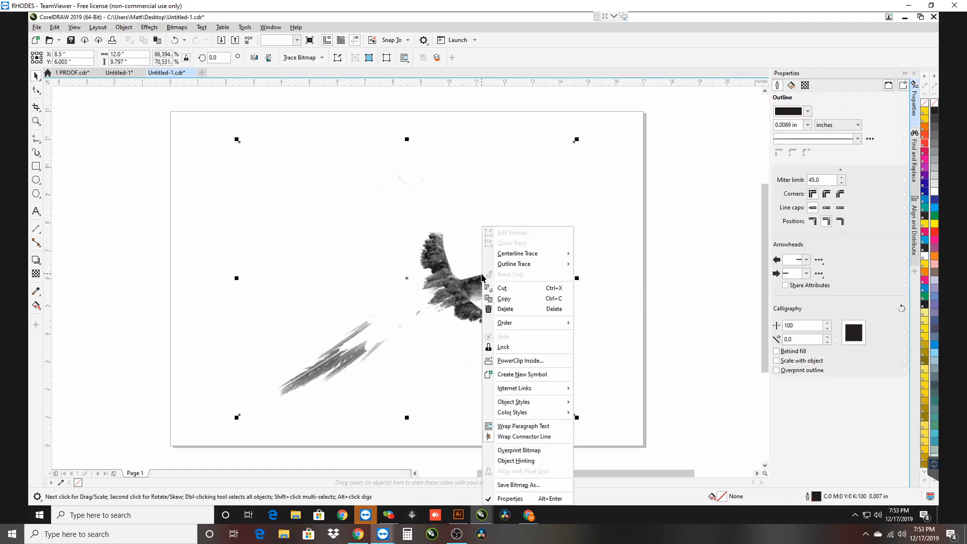
mouse_move(530, 325)
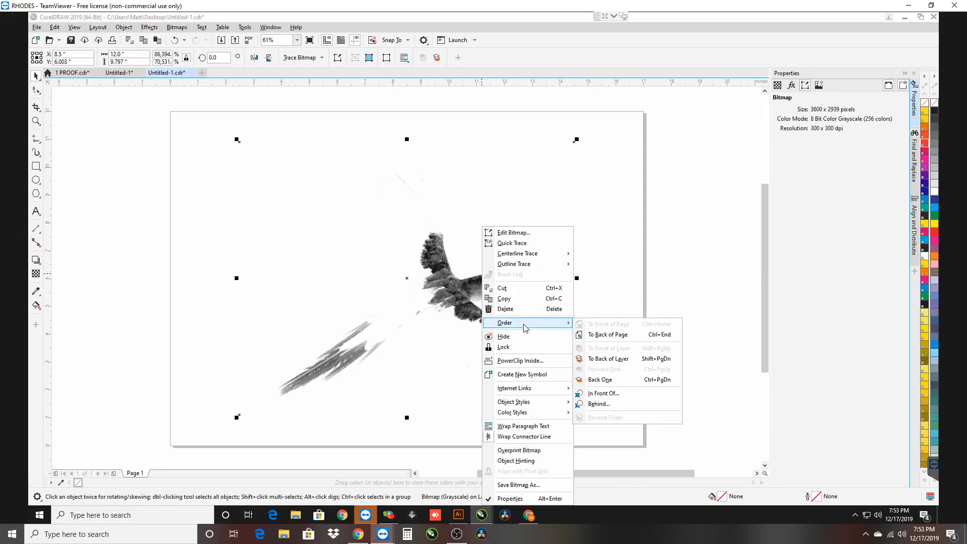
click(599, 335)
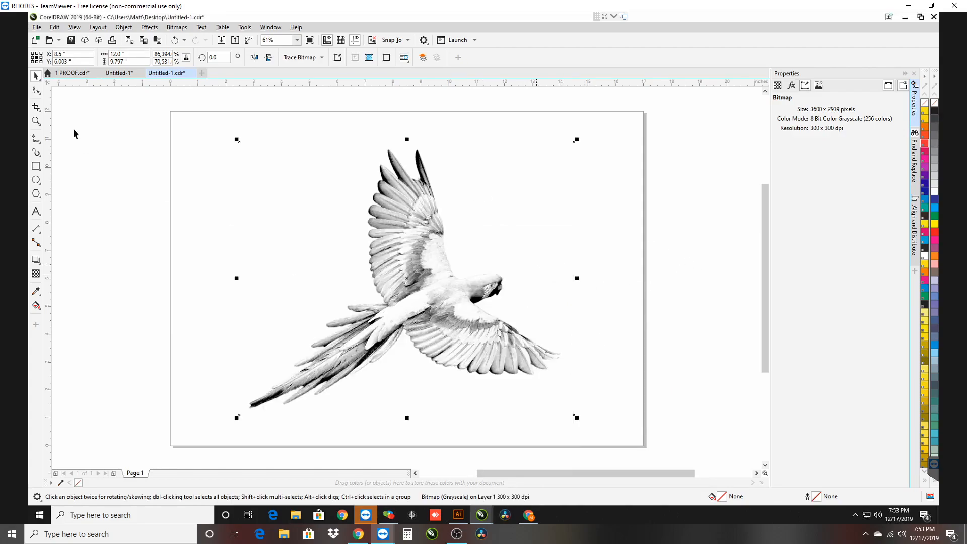
Copy the black registration mark above the Rhodes Printing logo in 1 PROOF.cdr
key(Escape)
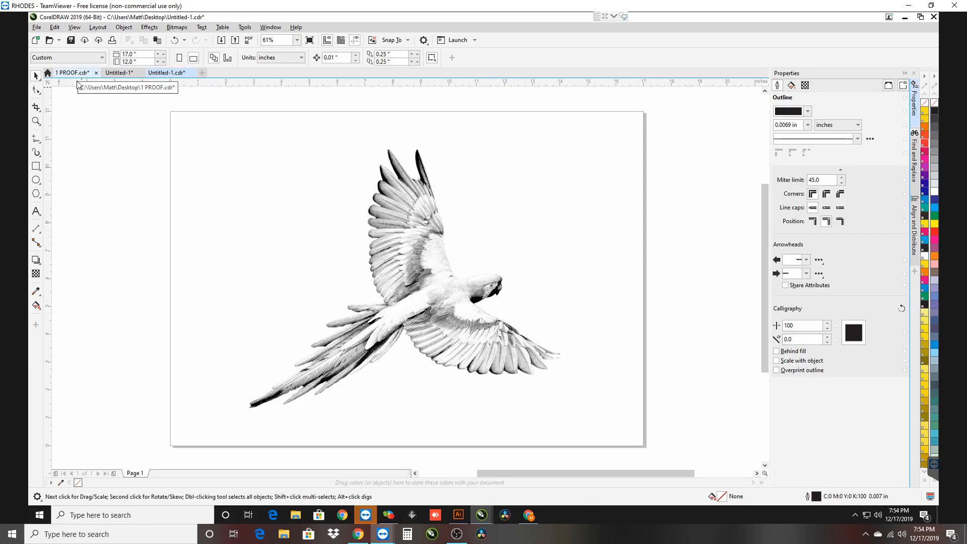
click(73, 73)
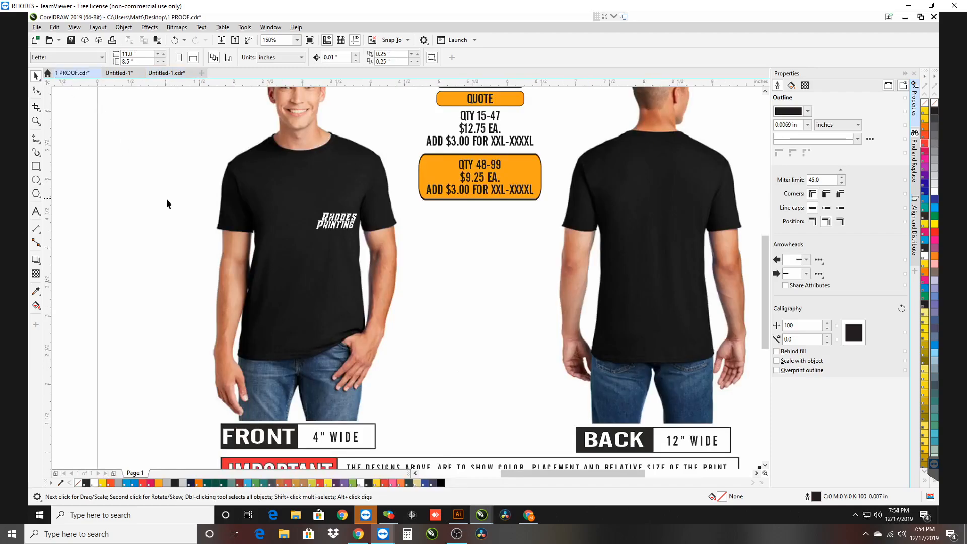
click(765, 91)
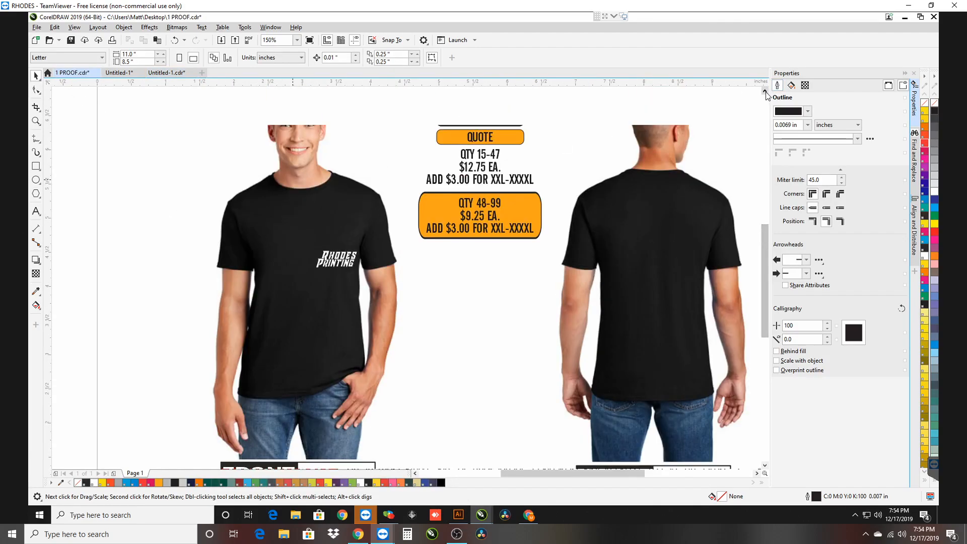
click(765, 92)
click(765, 92)
click(766, 92)
click(765, 92)
click(766, 92)
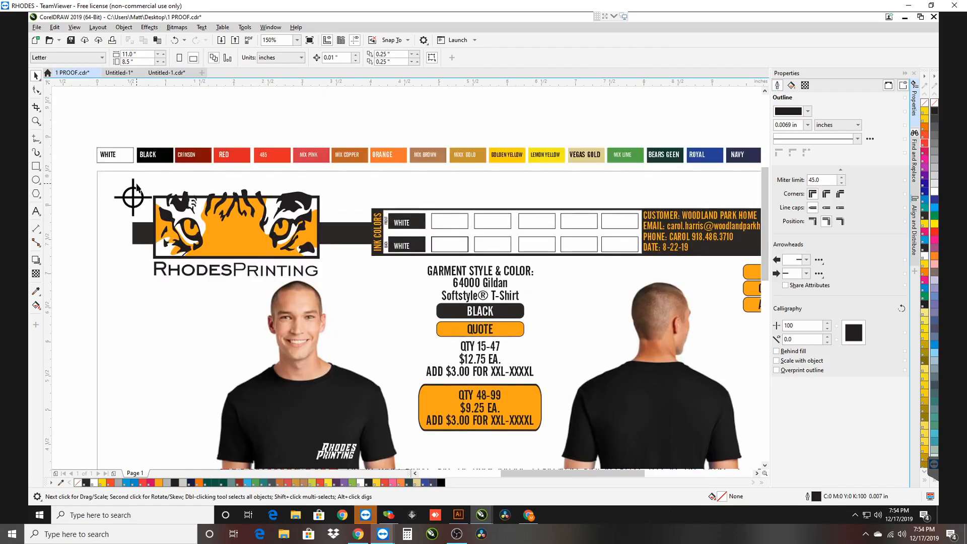
click(134, 189)
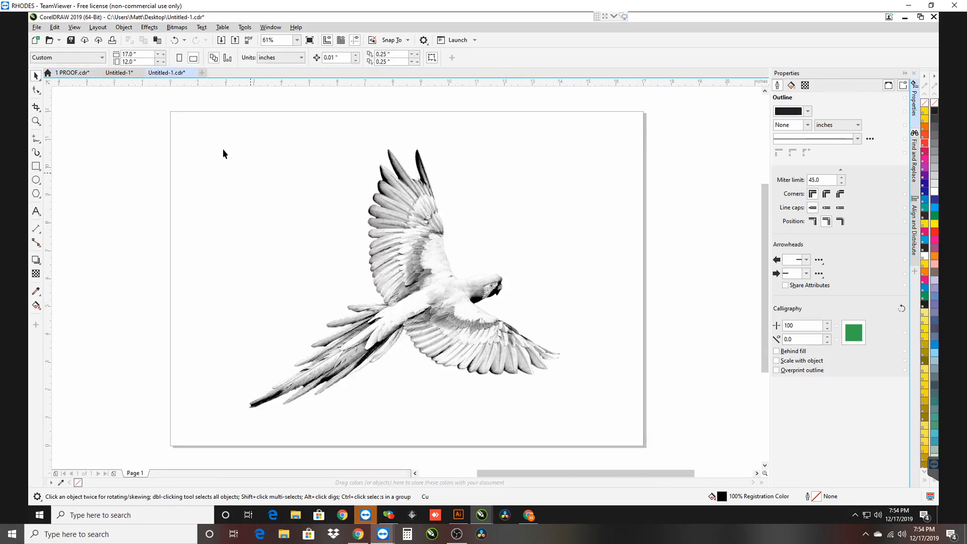
Paste the registration mark into Untitled-1.cdr above the parrot, with copies below the tail and two spares beside the page
key(ctrl+v)
drag(268, 172, 383, 128)
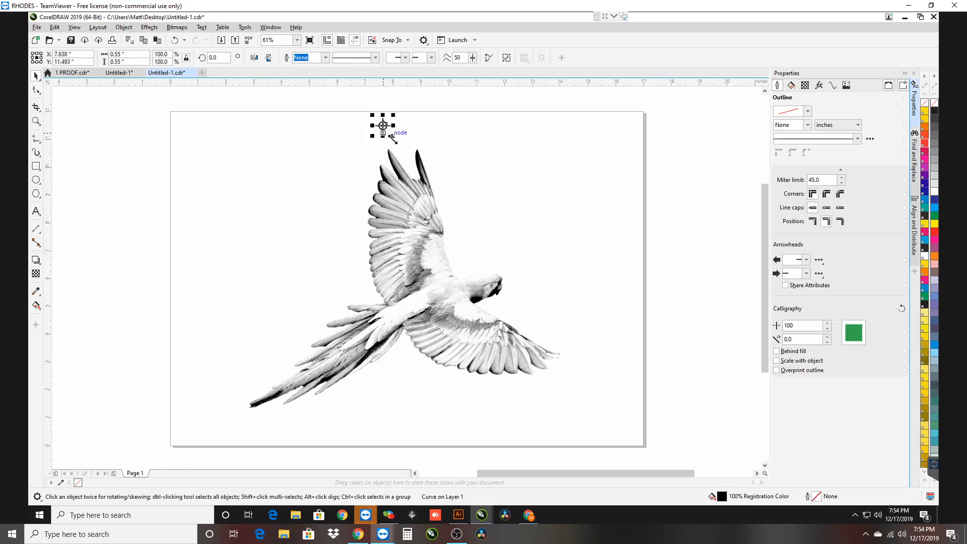
drag(384, 126, 332, 416)
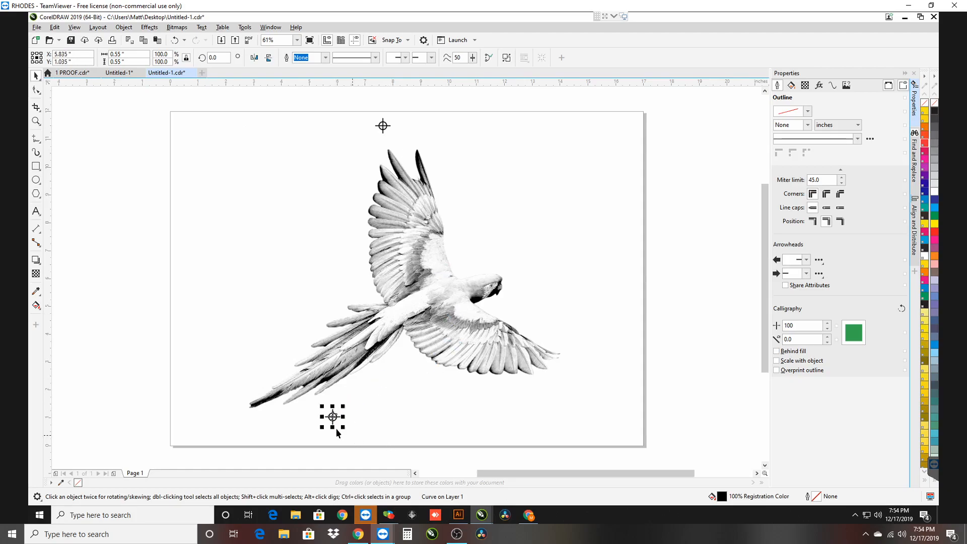
drag(336, 417, 585, 322)
drag(679, 287, 681, 291)
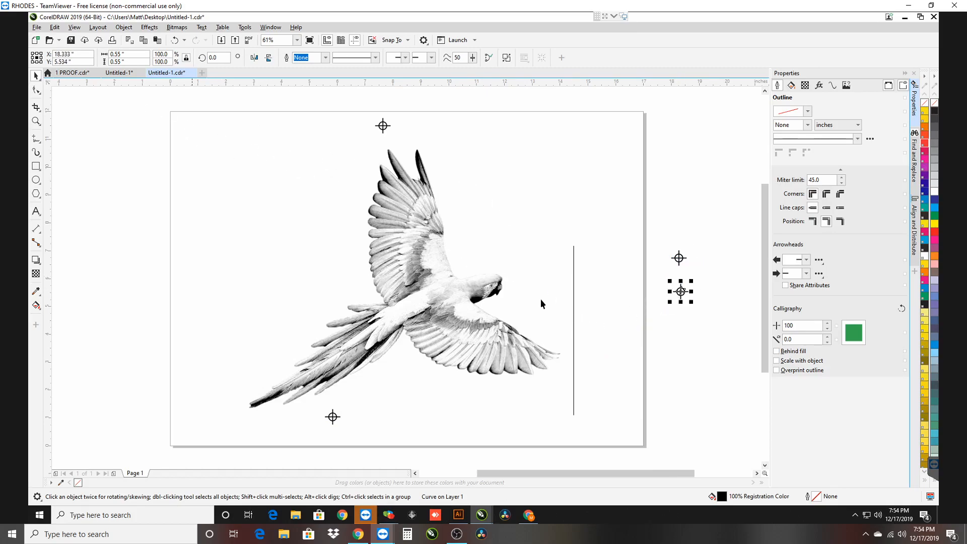
click(592, 348)
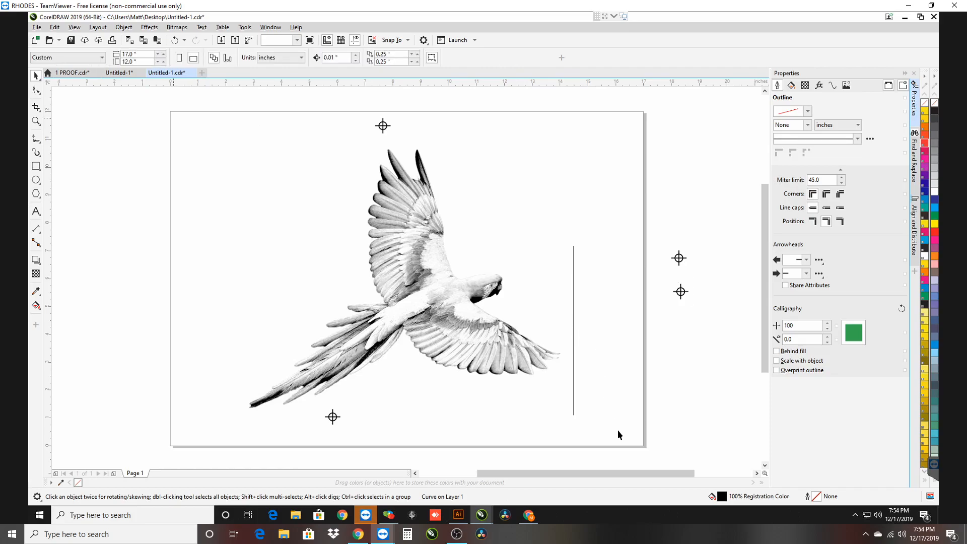
drag(309, 167, 633, 445)
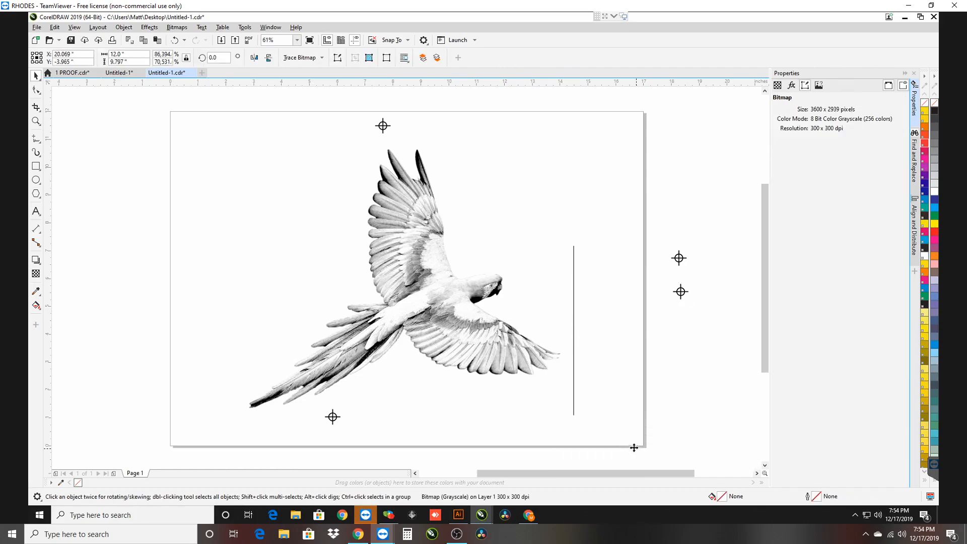
key(ctrl+z)
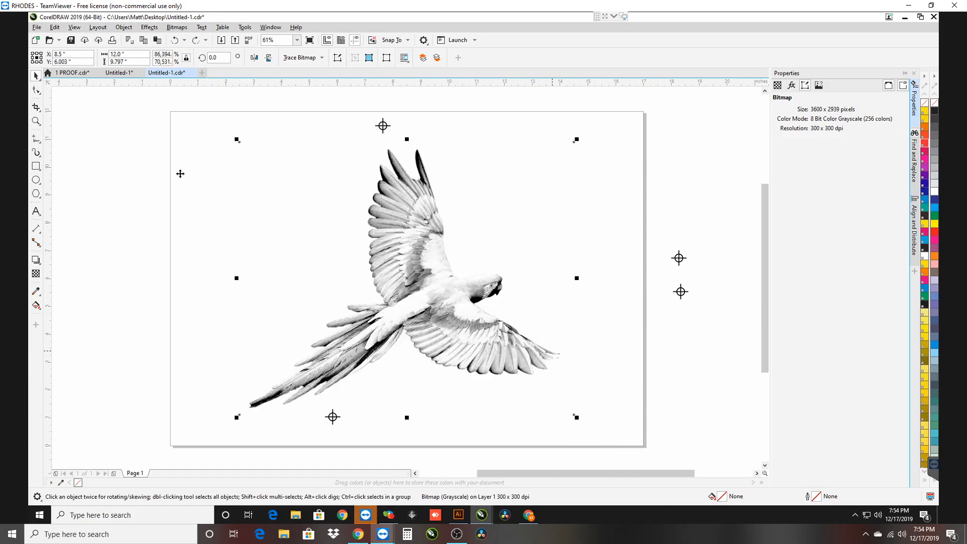
click(135, 104)
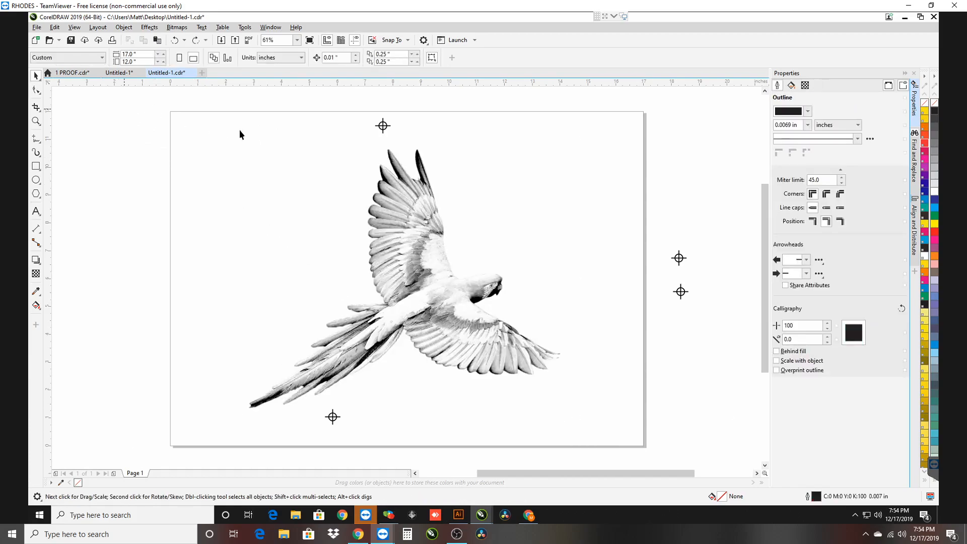
Select all channel bitmaps and the two registration marks on the page, and align their centers horizontally
drag(175, 110, 151, 104)
drag(423, 124, 547, 258)
drag(589, 370, 610, 458)
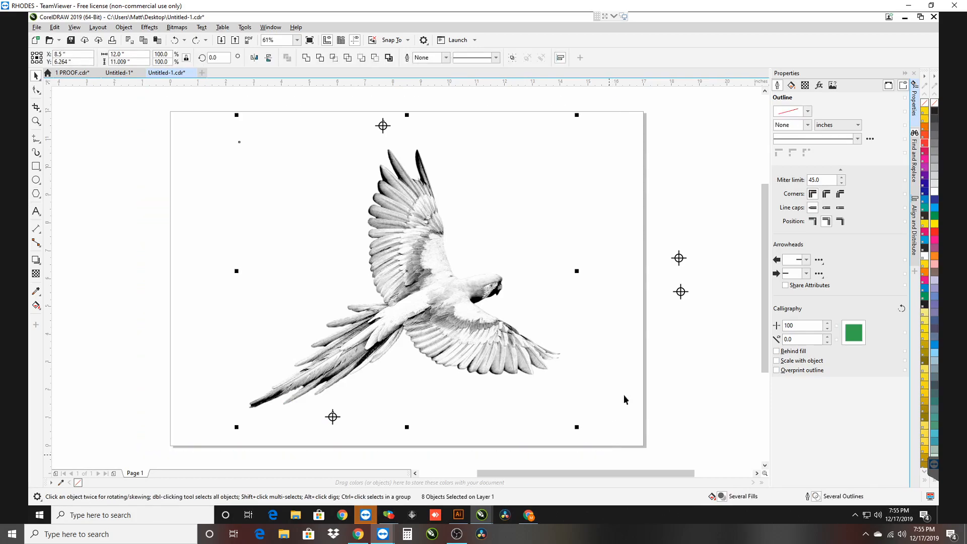
click(916, 234)
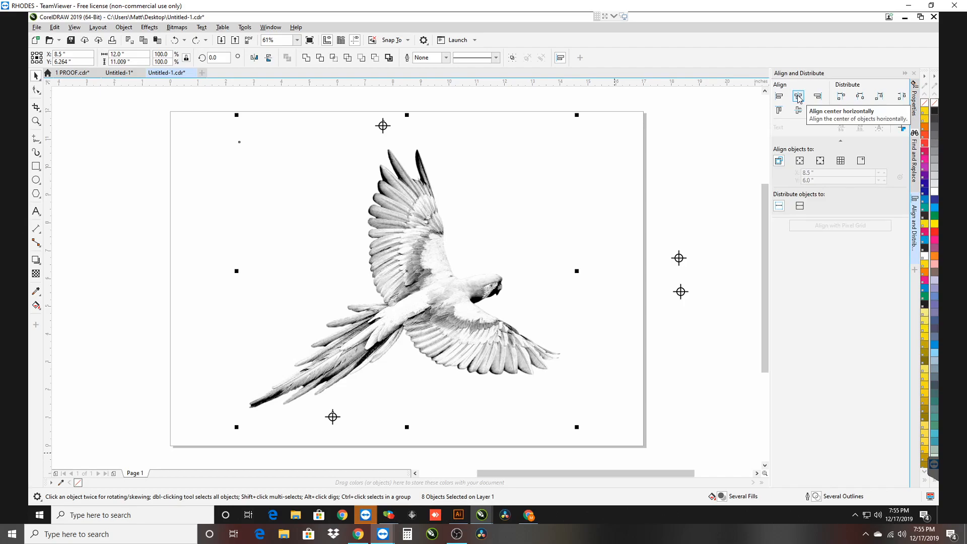
click(799, 97)
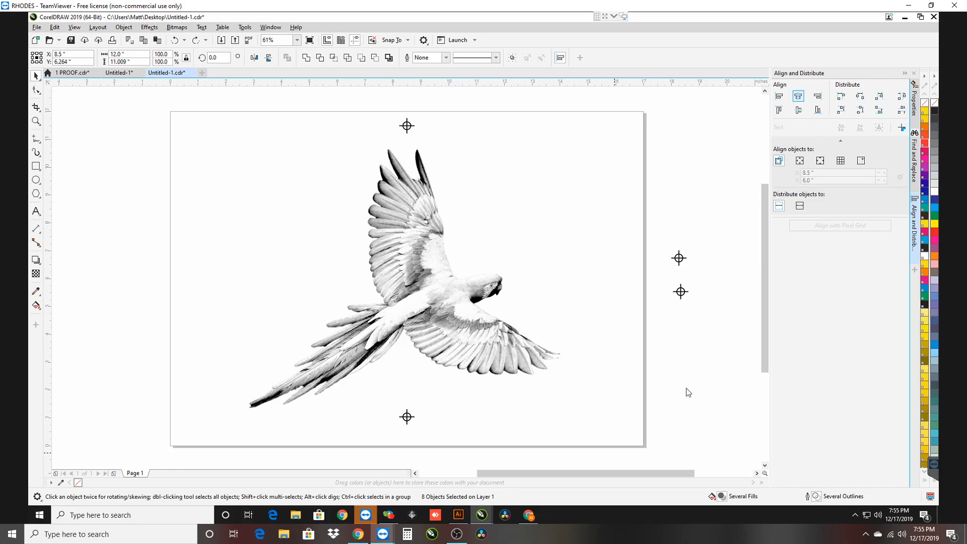
click(672, 384)
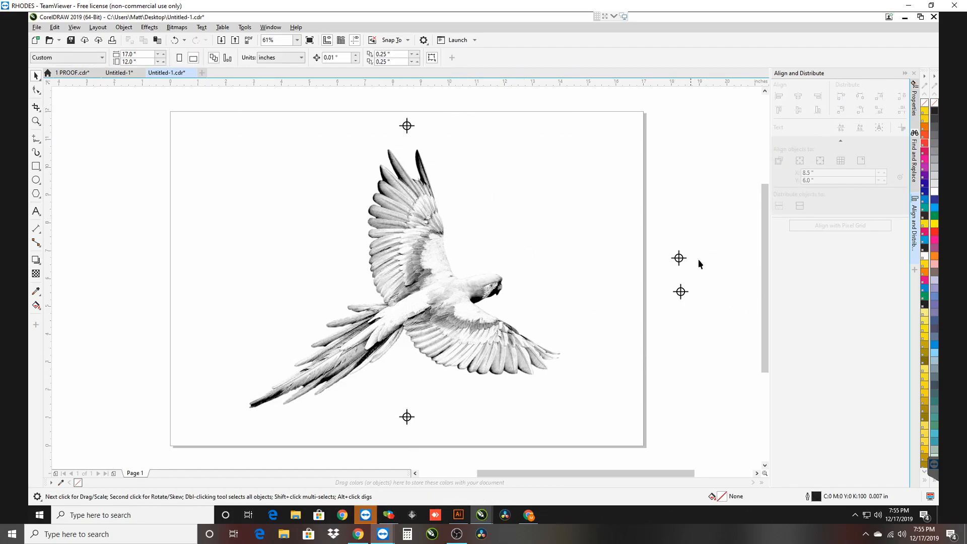
Duplicate the registration marks above and below the parrot, and rotate the duplicated pair 90° to sit on either side
drag(660, 334, 705, 234)
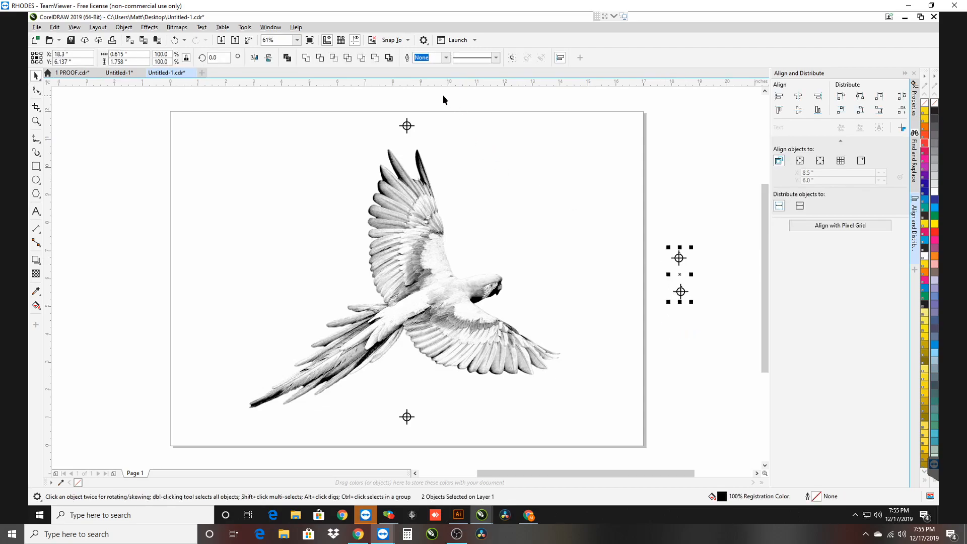
drag(447, 92, 388, 437)
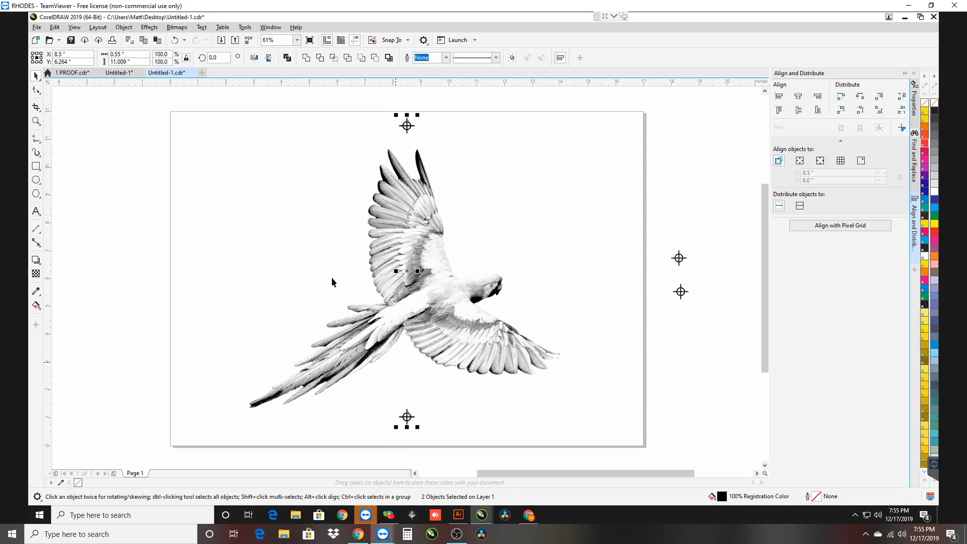
click(221, 59)
double_click(209, 57)
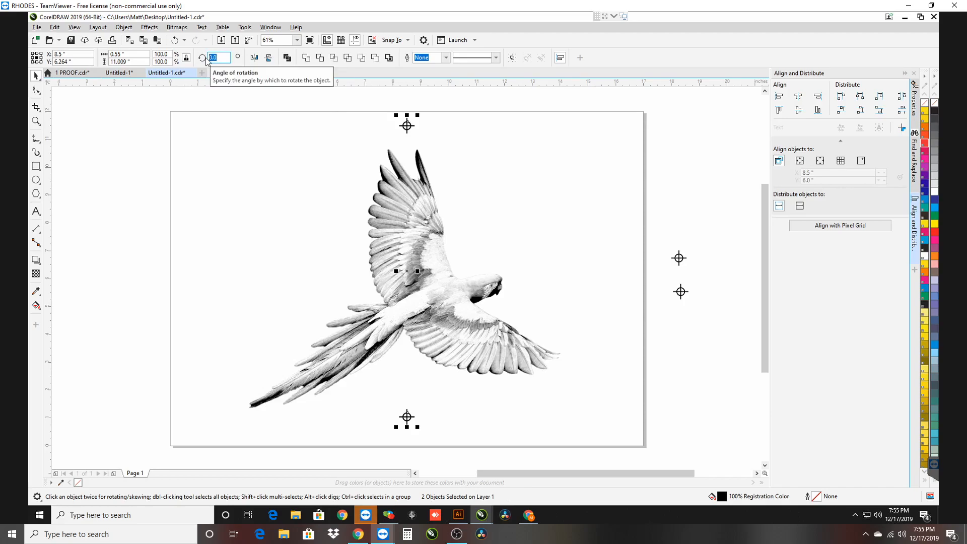
text(90)
key(Return)
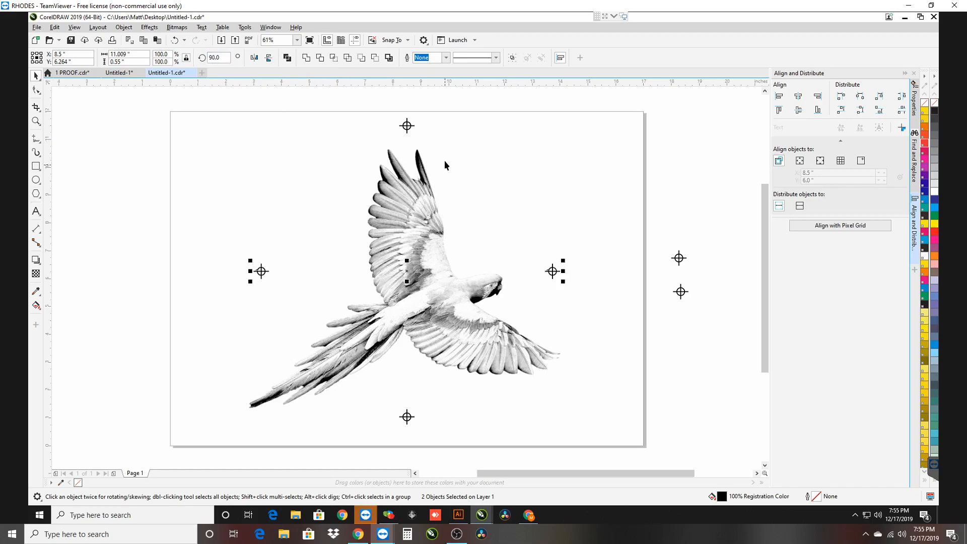
Add the 24 pt Arial text label "BLACK H3" near the upper edge of the page
click(35, 211)
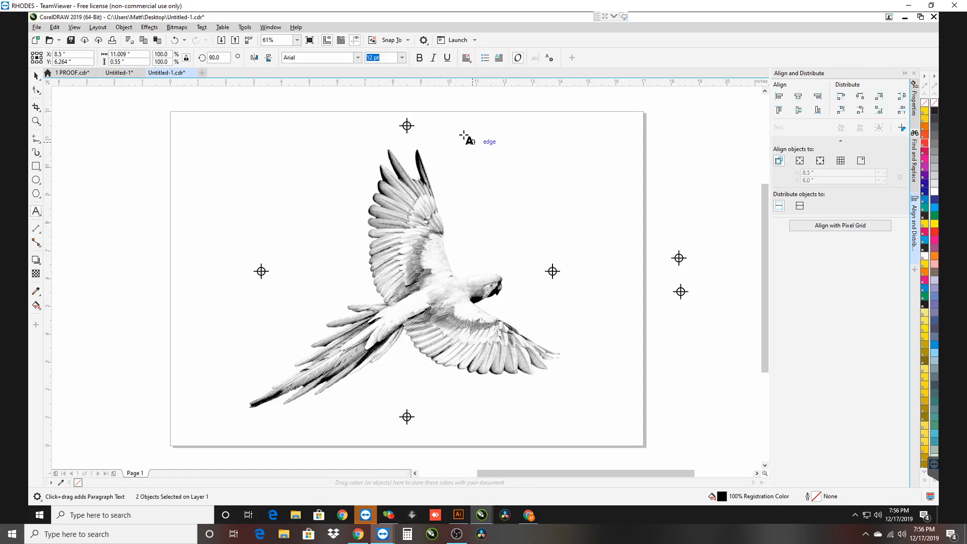
click(464, 136)
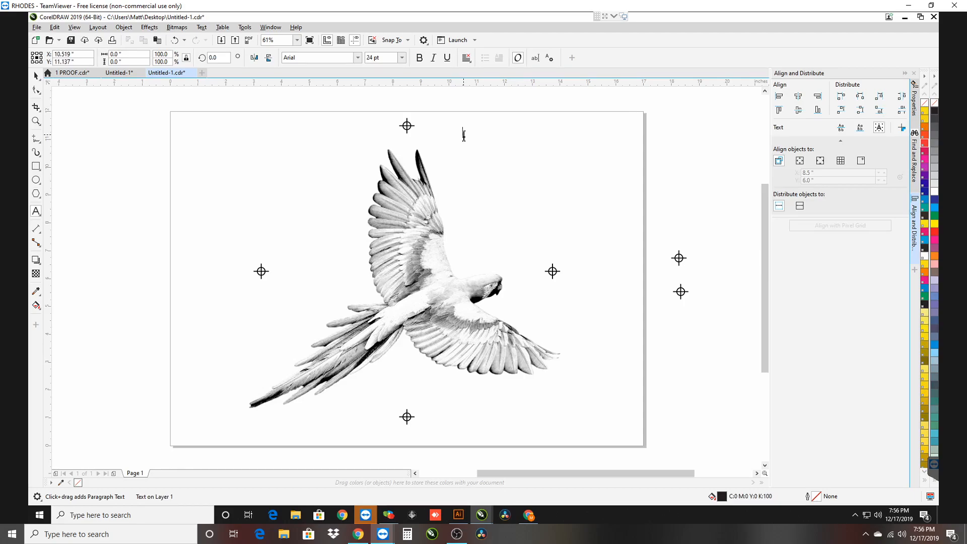
text(BLACK )
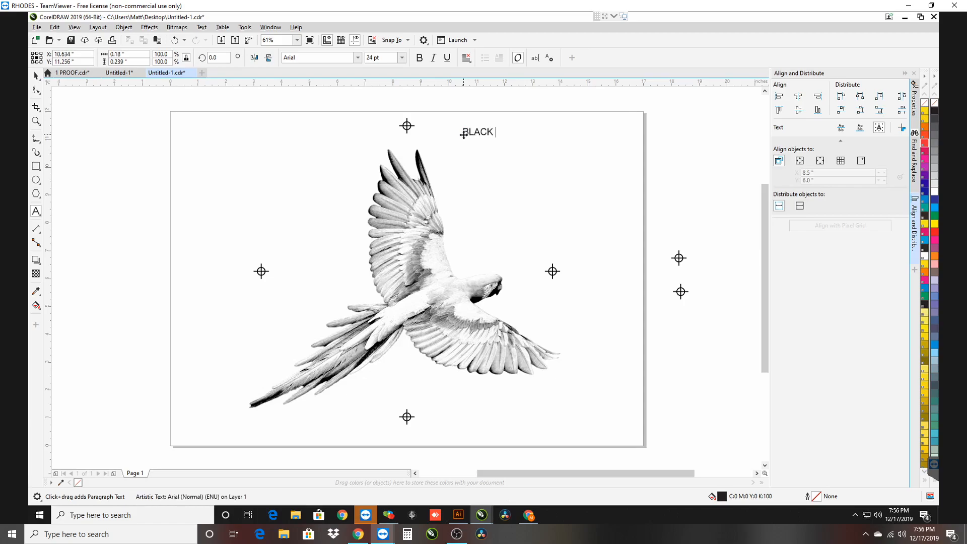
text(H3)
click(36, 75)
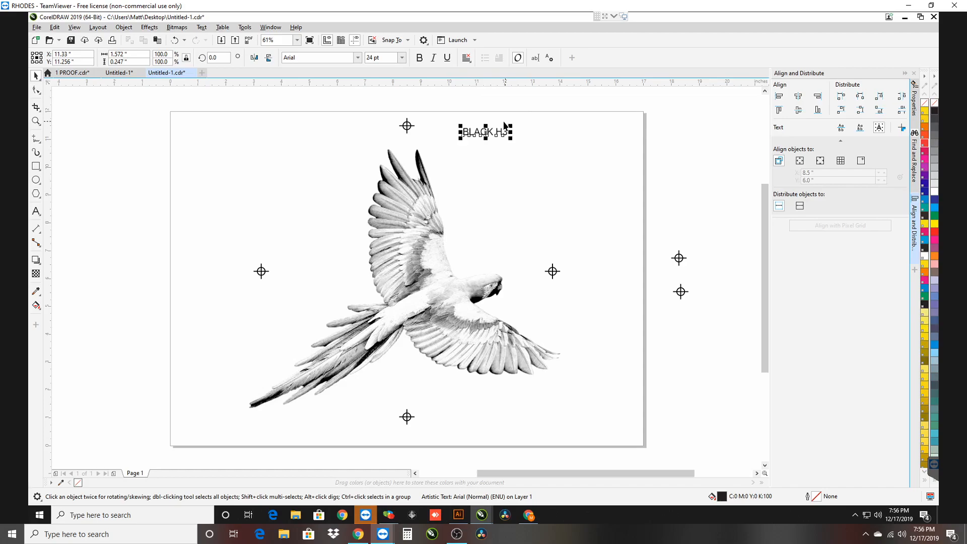
click(550, 132)
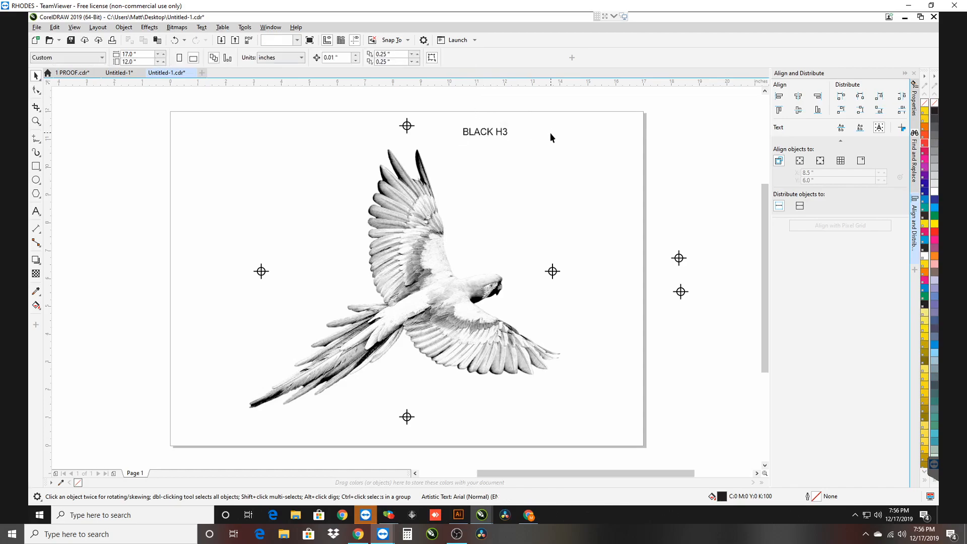
Move the "BLACK H3" label directly beside the upper registration mark and make it bold
click(489, 136)
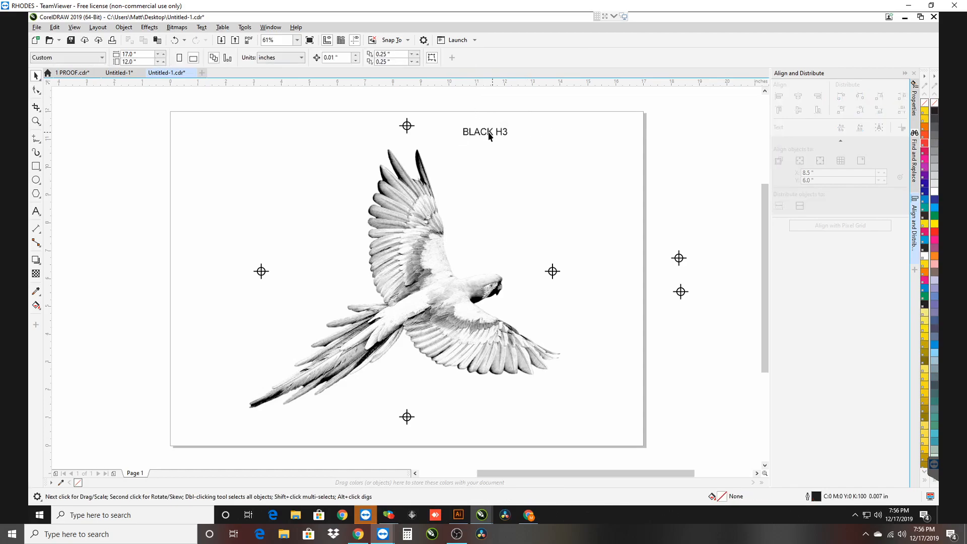
click(491, 140)
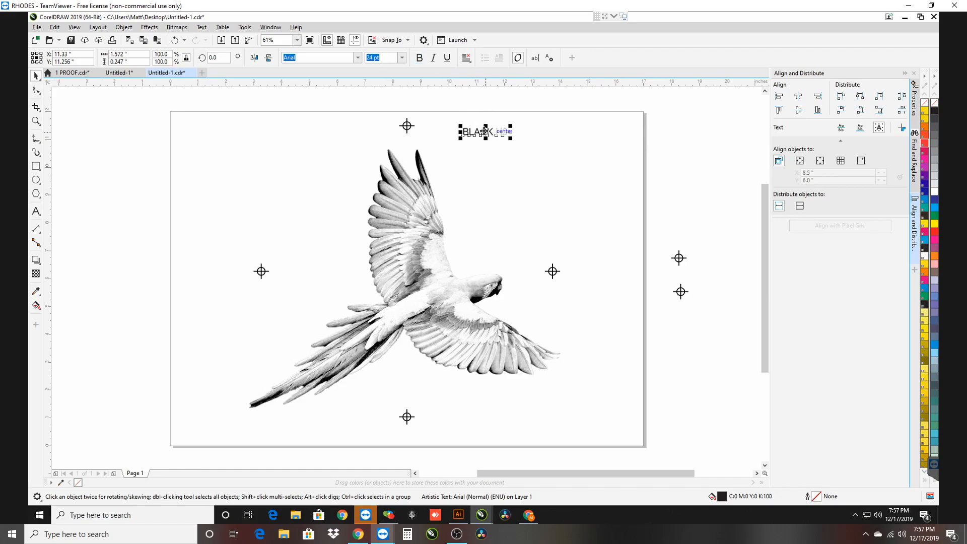
drag(445, 124, 444, 126)
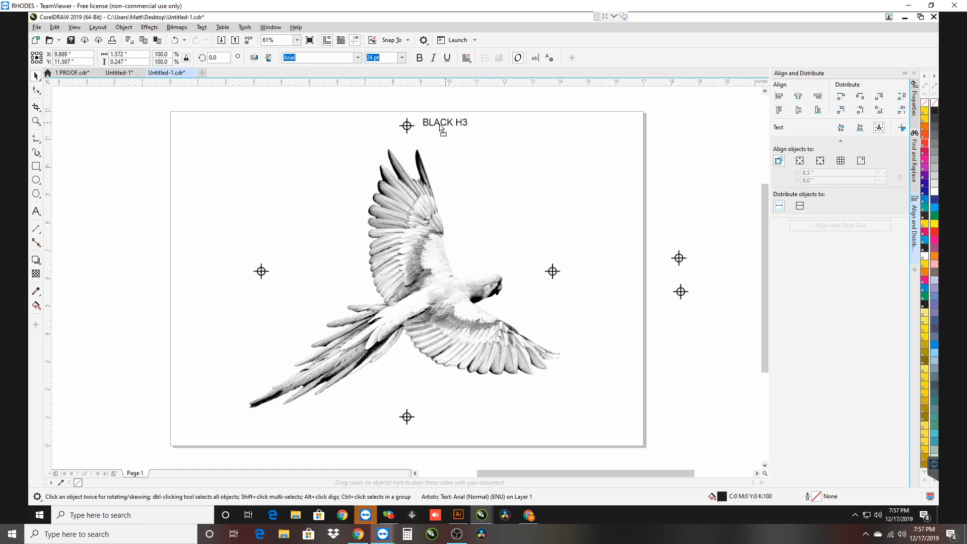
drag(440, 129, 438, 133)
click(420, 58)
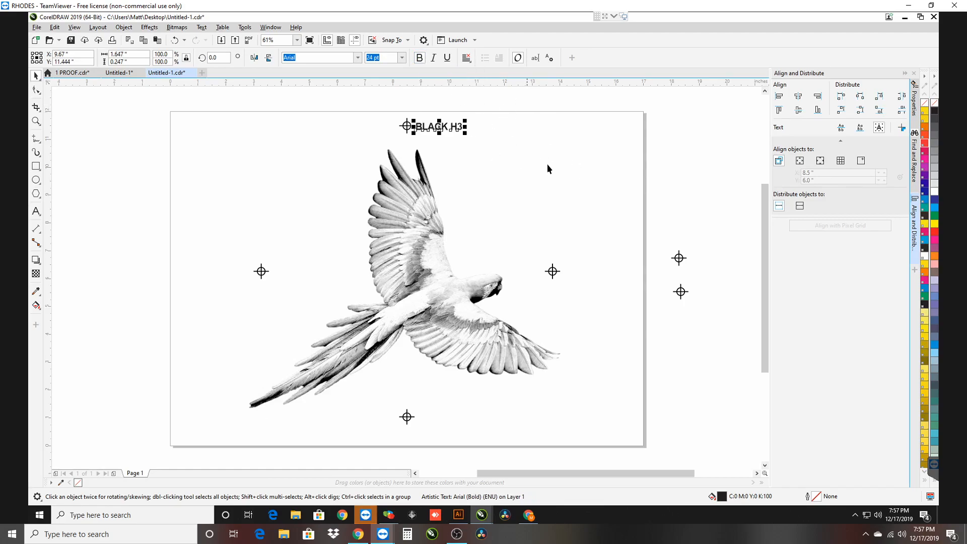
click(163, 101)
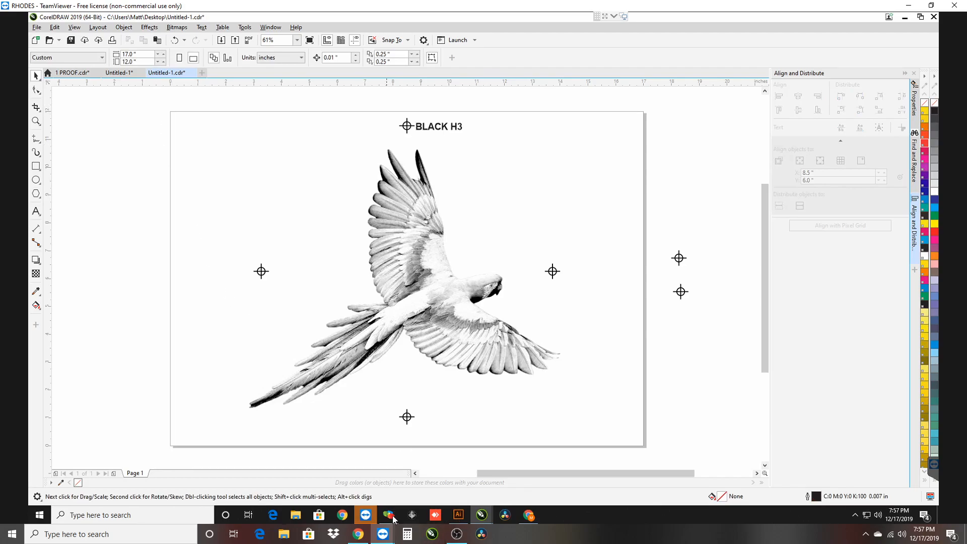
Switch to Separation Studio to review the parrot's channels and their order, and return to Untitled-1.cdr in CorelDRAW
mouse_move(392, 517)
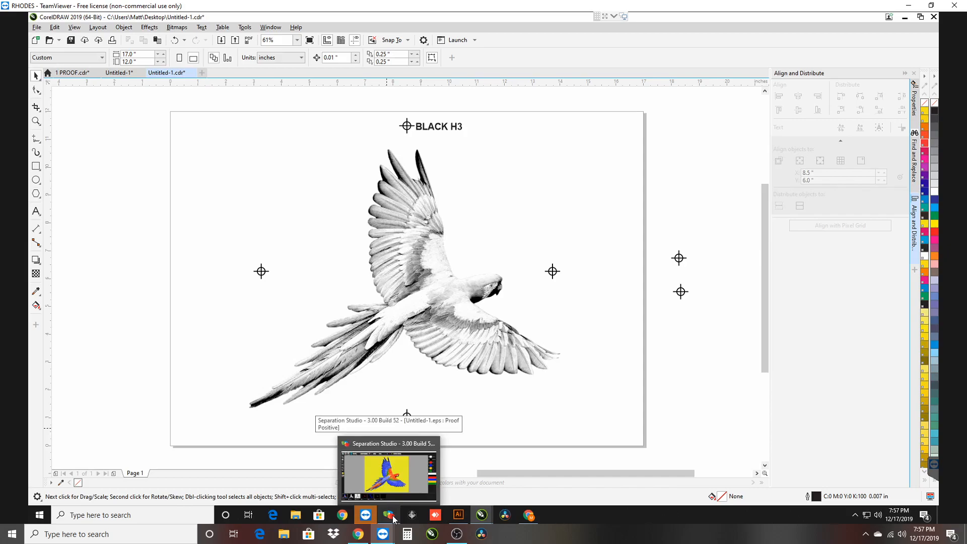
click(394, 519)
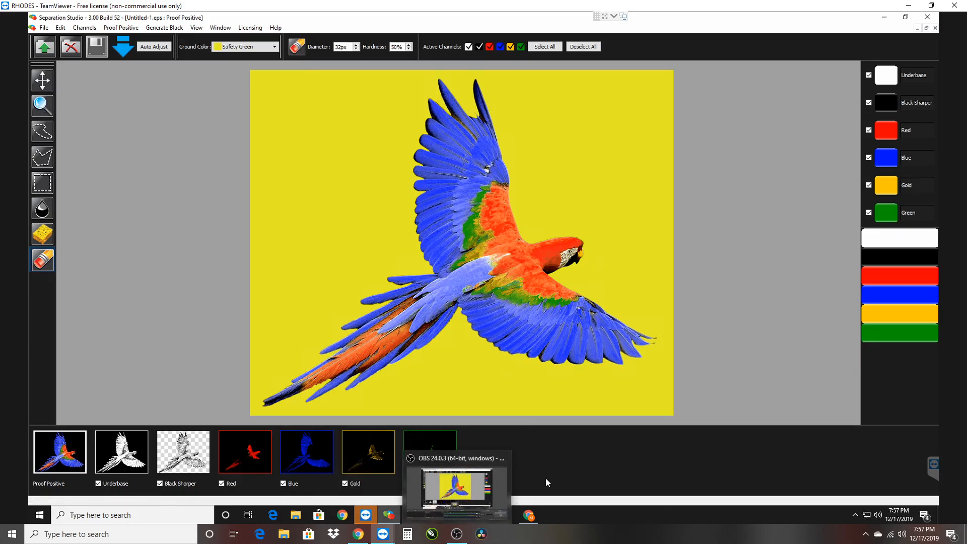
click(483, 517)
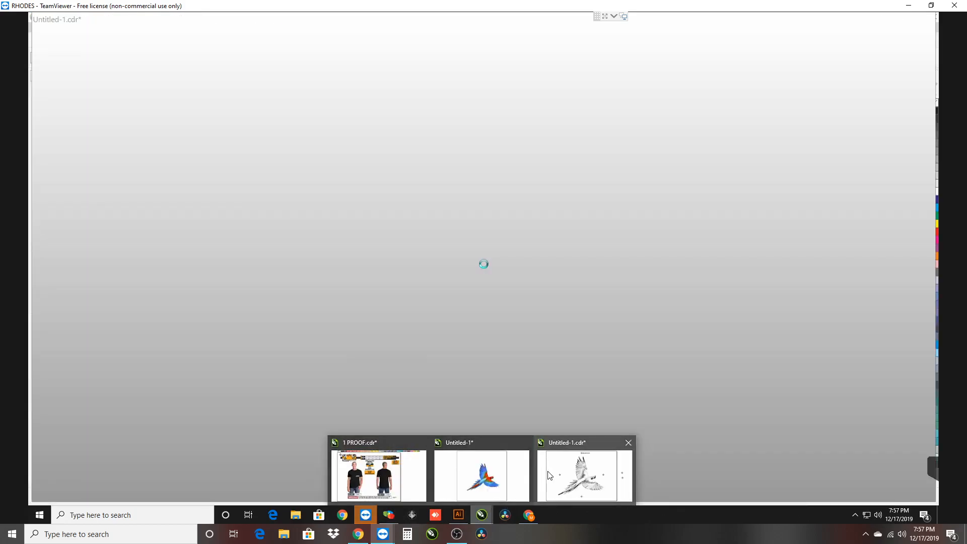
click(549, 475)
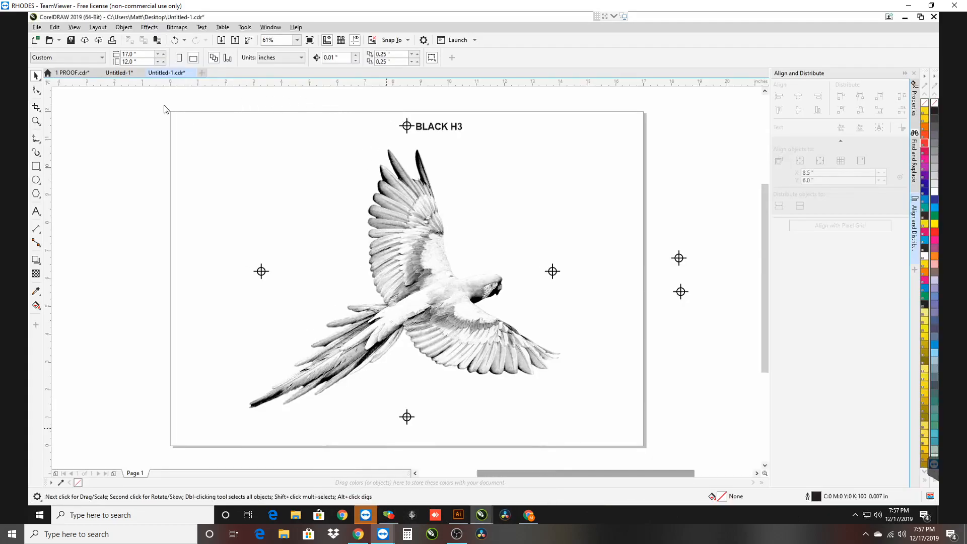
Copy the stacked parrot channels, four registration marks and "BLACK H3" label from page 1 and paste them onto a new page 2
drag(611, 398, 647, 450)
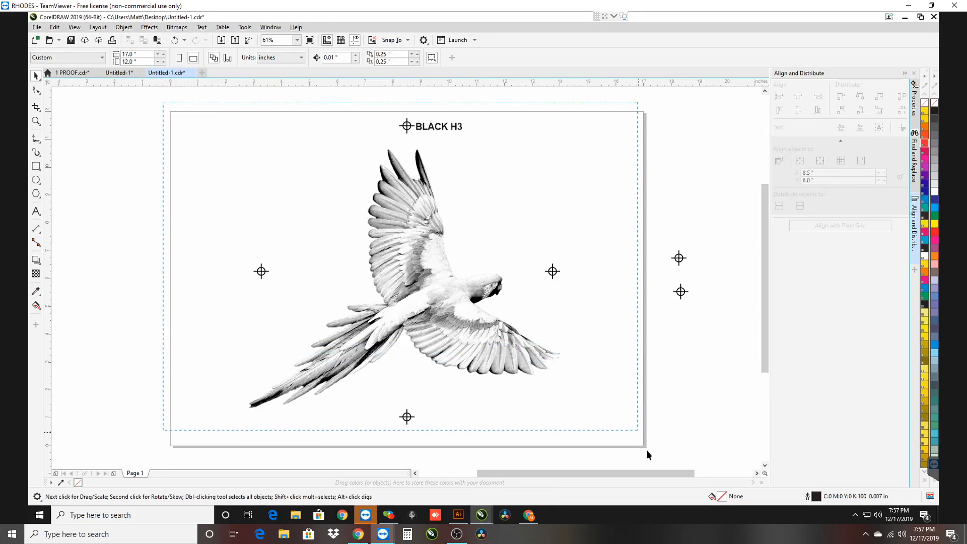
drag(647, 454, 644, 447)
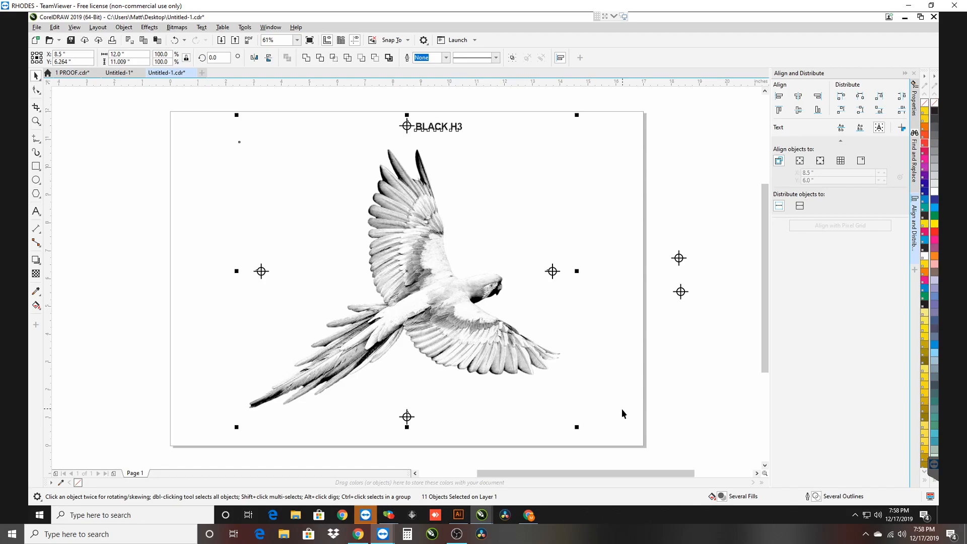
click(115, 476)
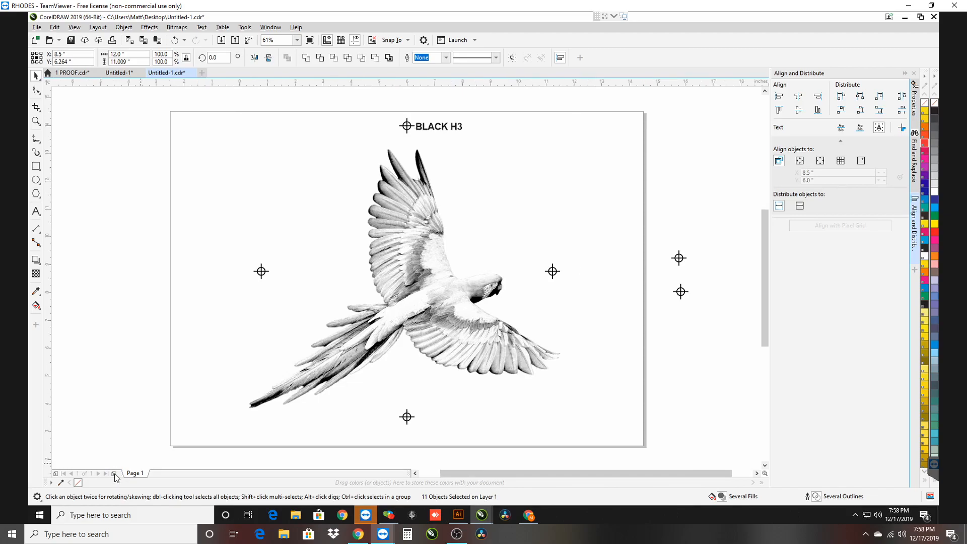
click(114, 474)
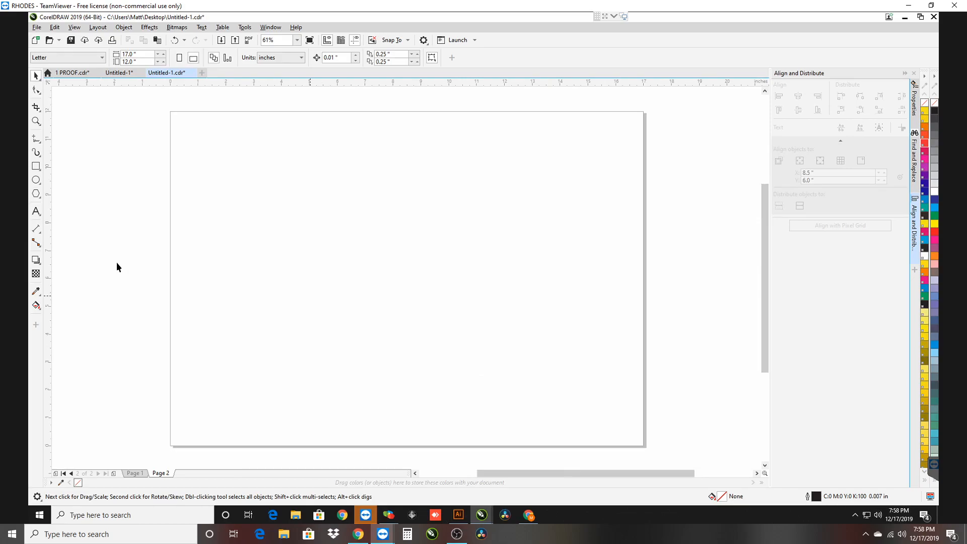
key(ctrl+v)
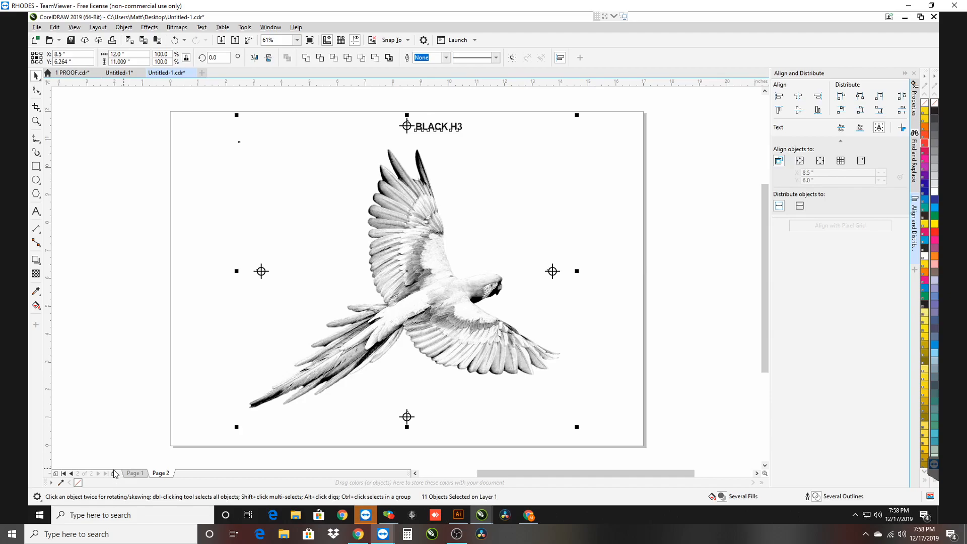
Add pages 3 to 6 and paste the same parrot channels, registration marks and label onto each of them
click(114, 474)
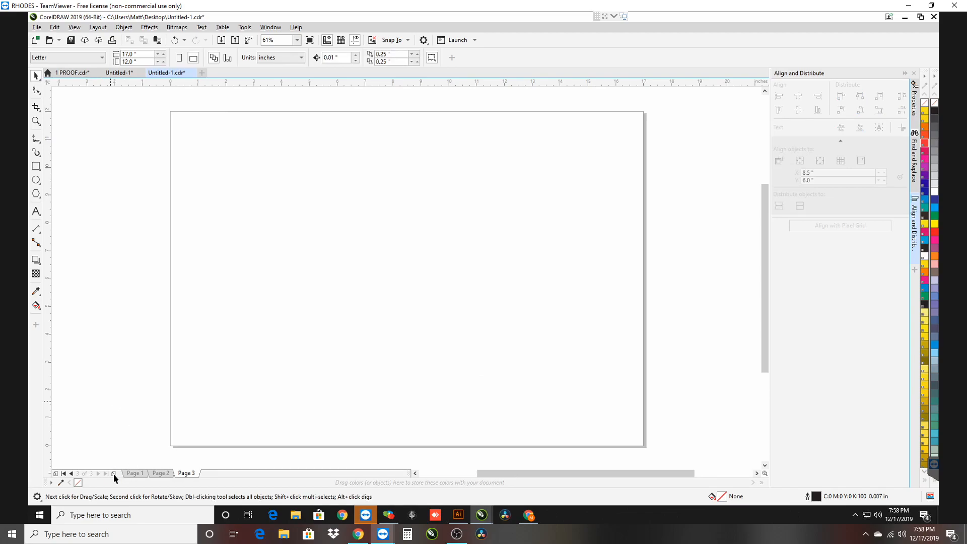
key(ctrl+v)
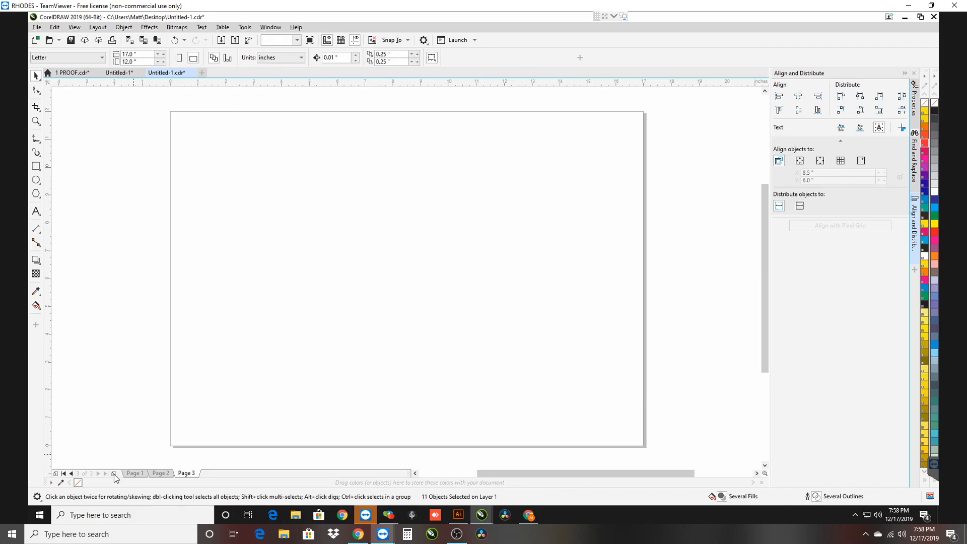
click(115, 474)
key(ctrl+v)
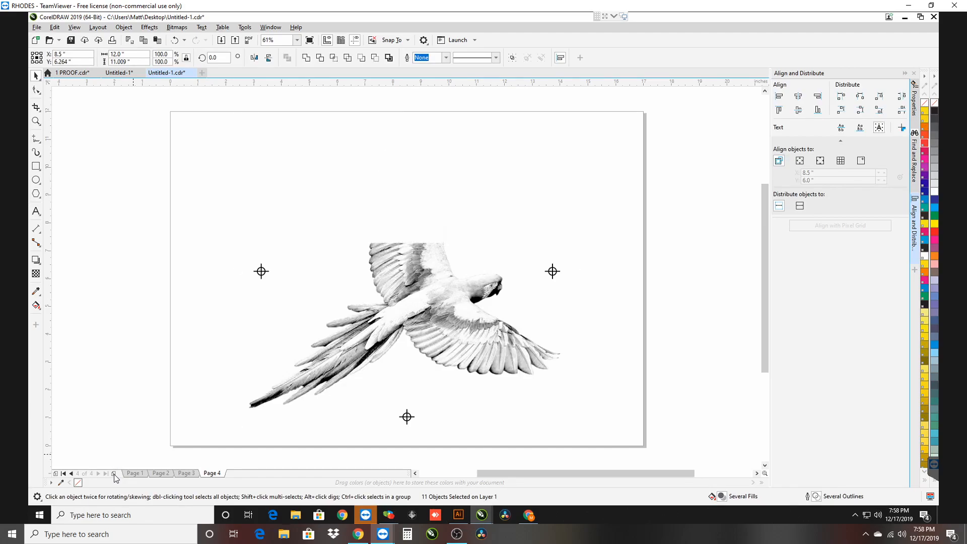
click(113, 473)
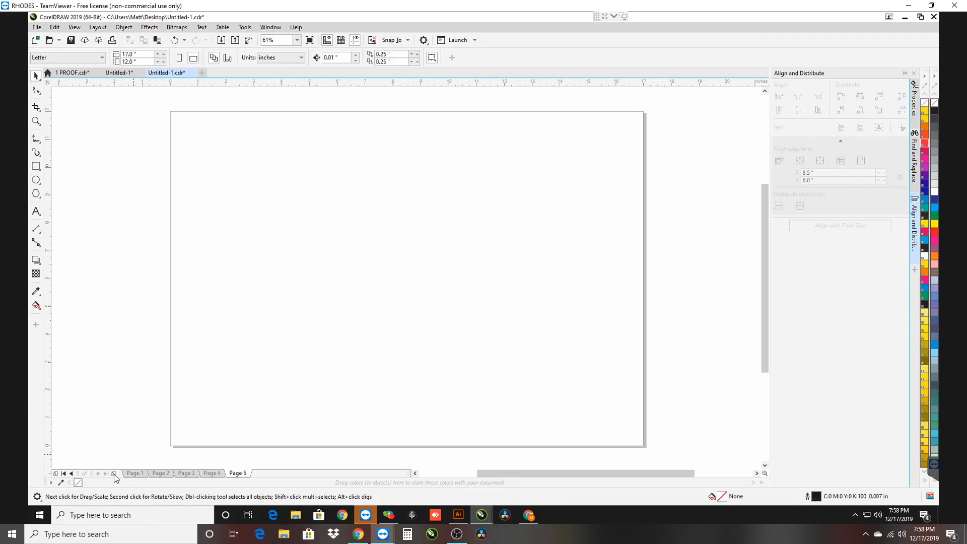
key(ctrl+v)
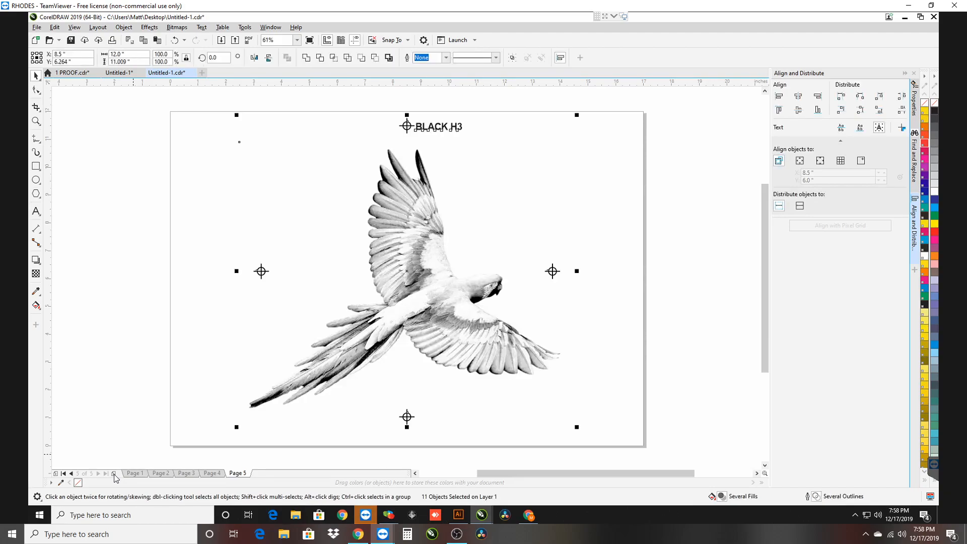
key(Delete)
click(114, 474)
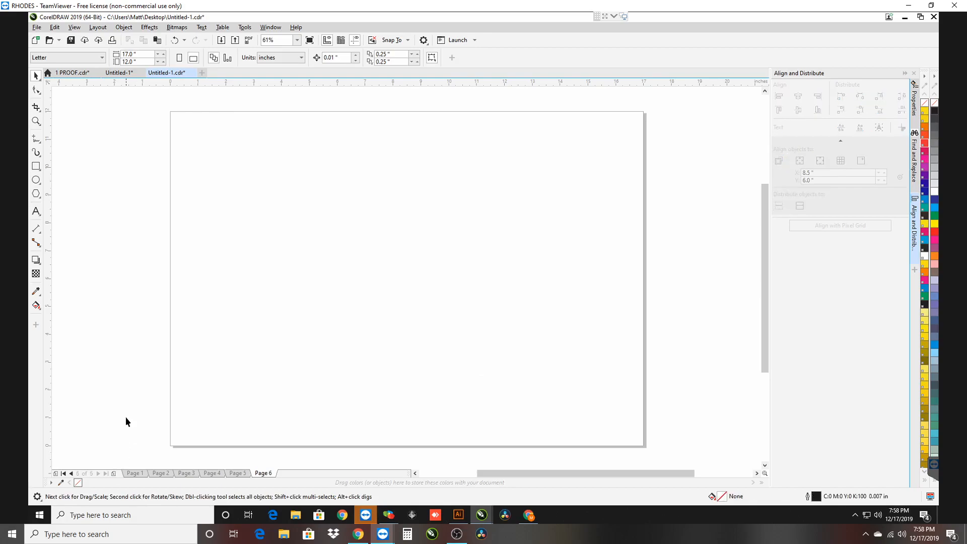
key(ctrl+v)
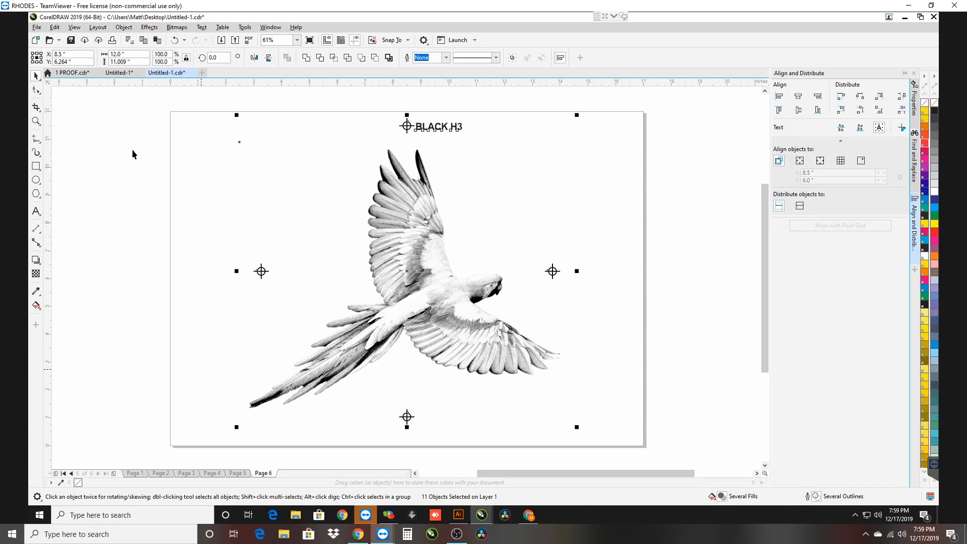
Delete the five upper channel bitmaps on page 6, down to the bottom channel with the parrot's head, inner wings and tail
click(553, 271)
click(666, 269)
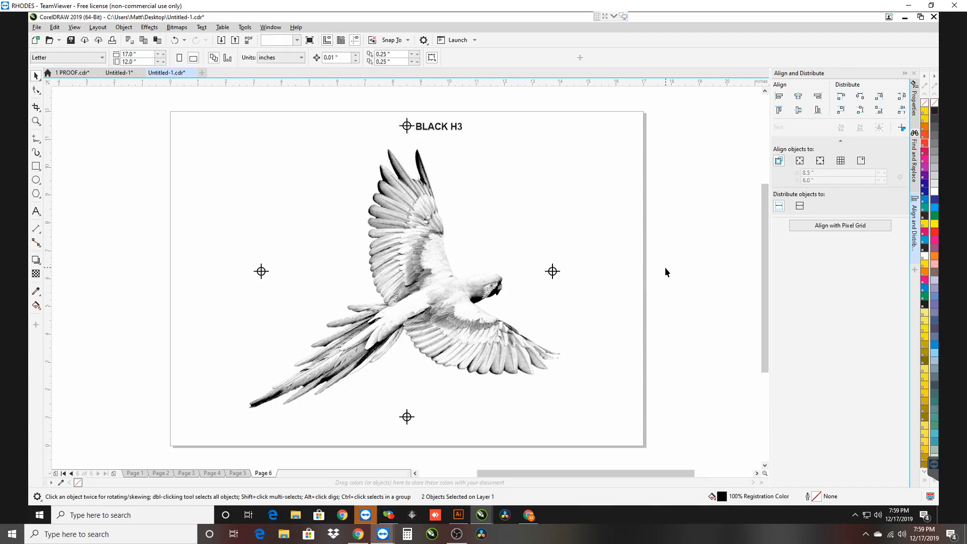
click(429, 274)
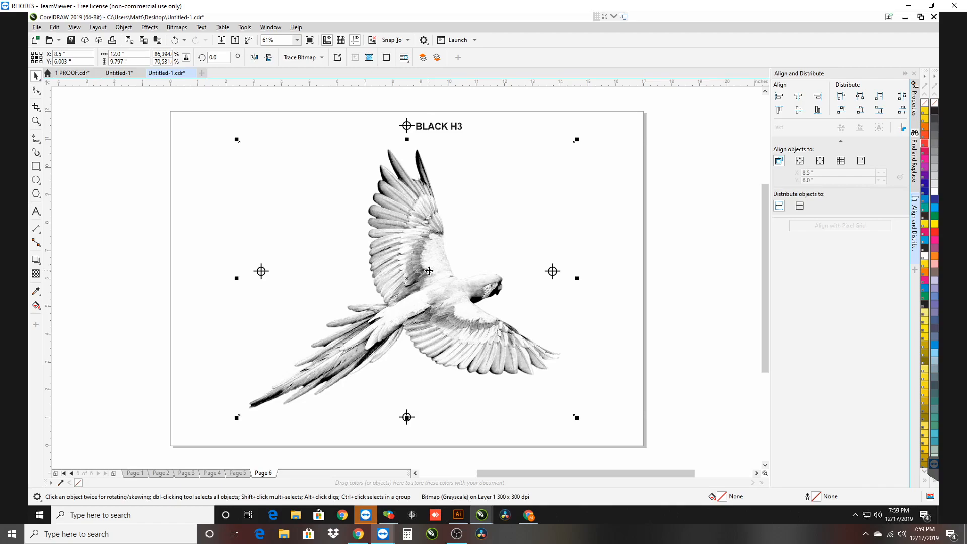
key(Delete)
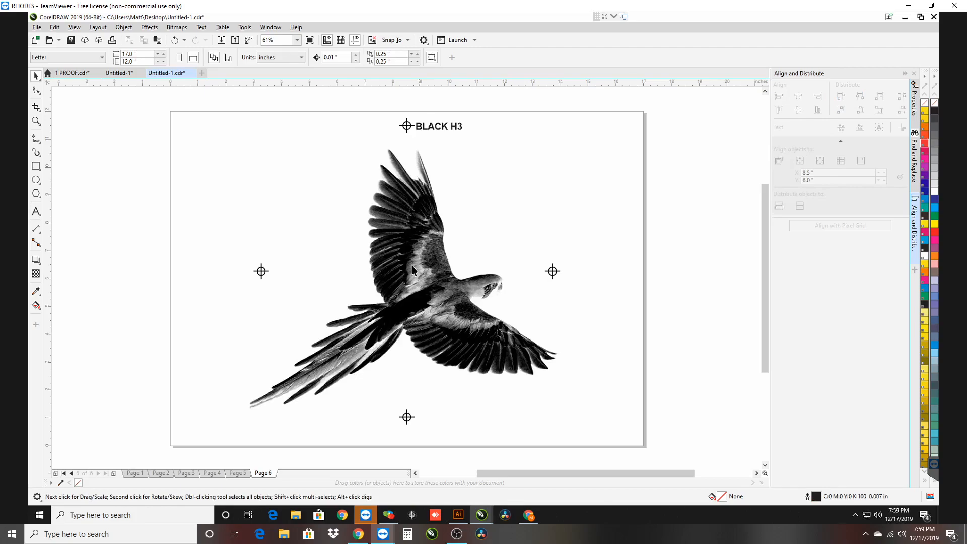
click(413, 267)
key(Delete)
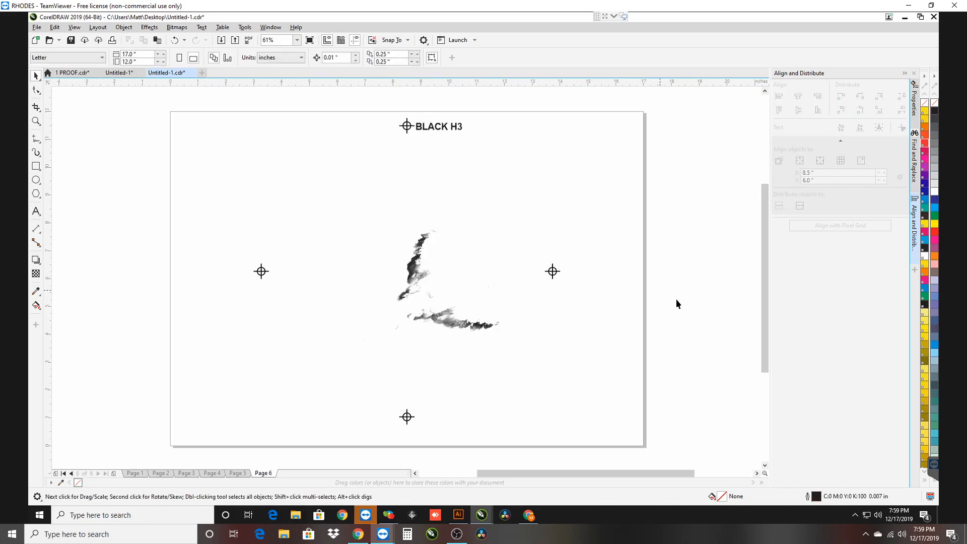
click(426, 270)
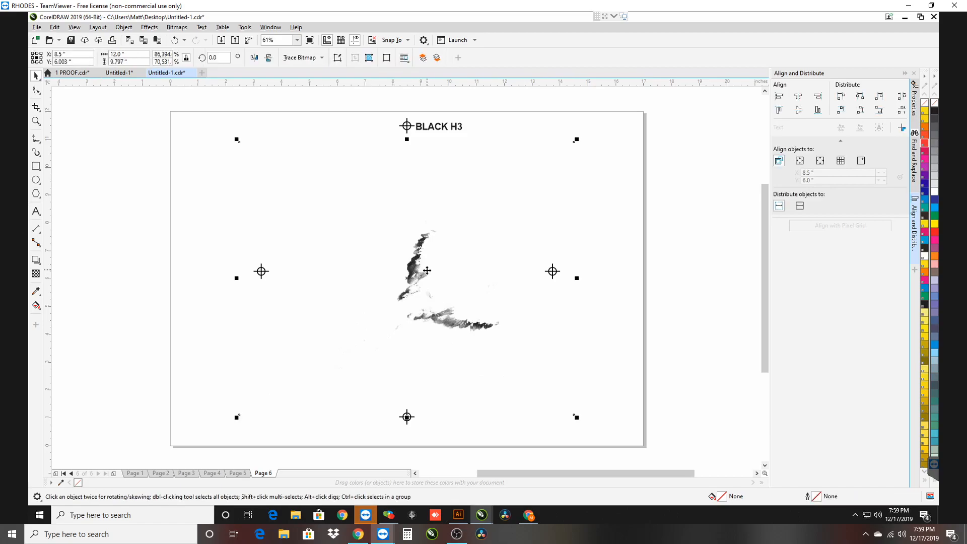
key(Delete)
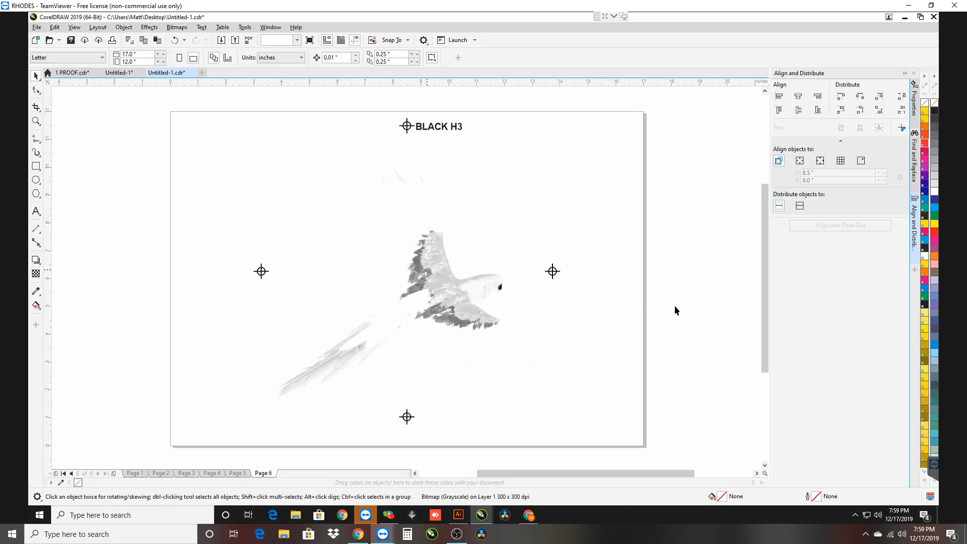
click(433, 272)
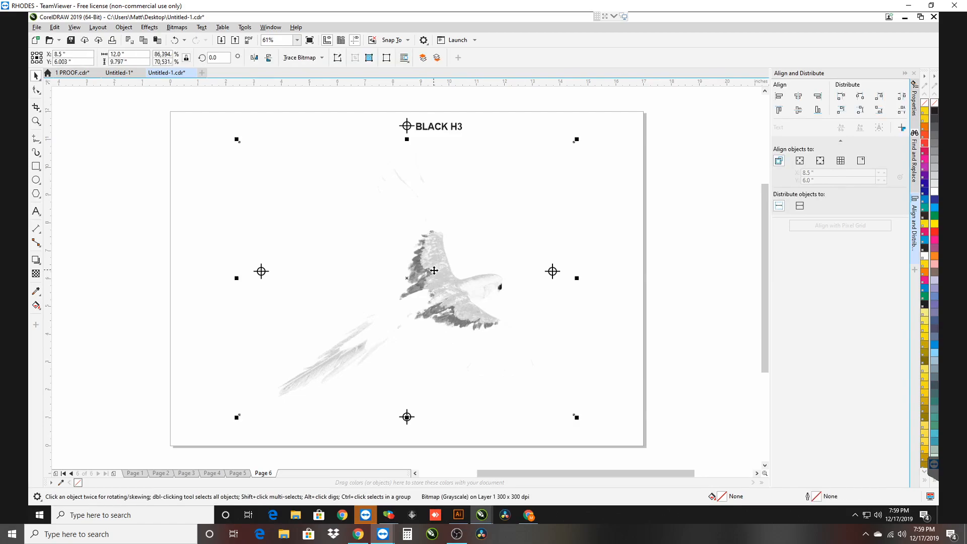
key(Delete)
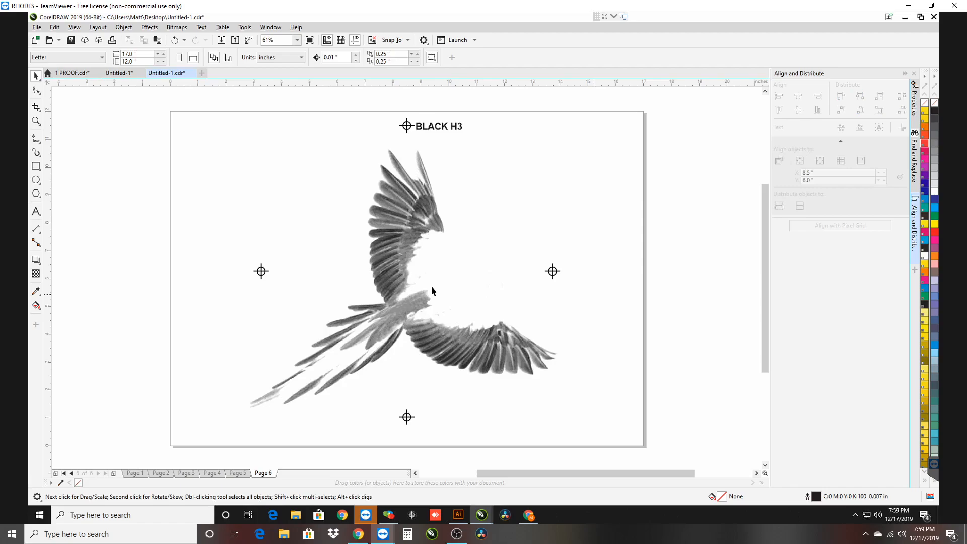
click(409, 223)
click(409, 222)
key(Delete)
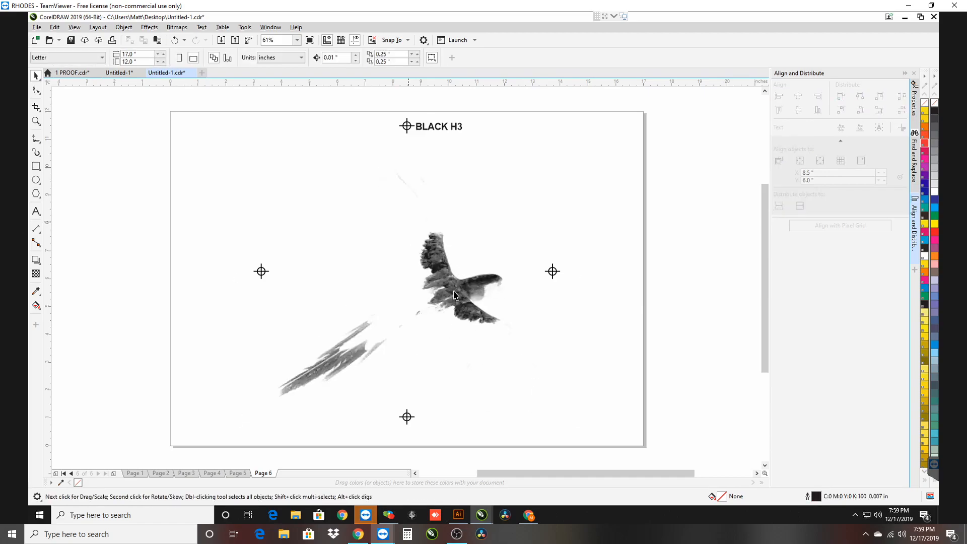
Delete the four topmost channel bitmaps on page 5, down to the channel with the outer wing feathers
click(238, 474)
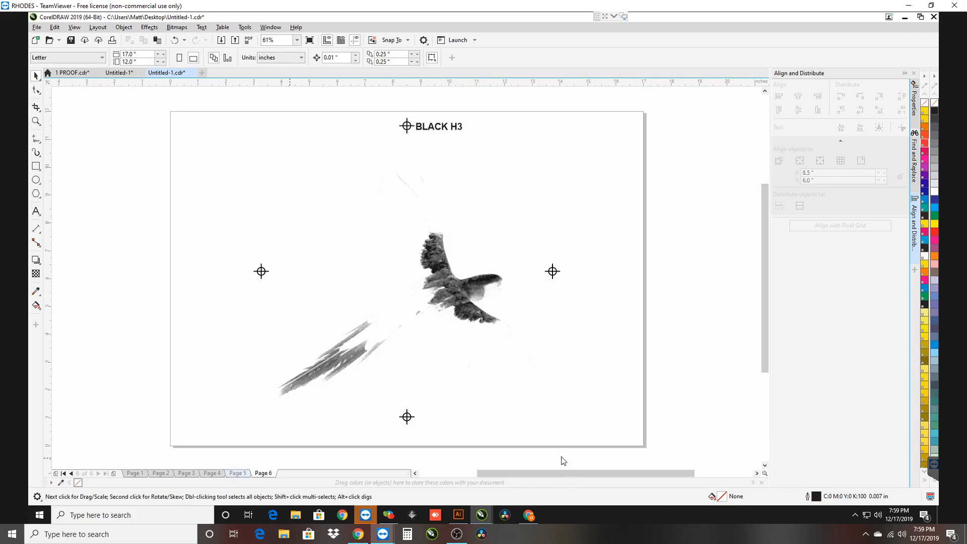
click(434, 285)
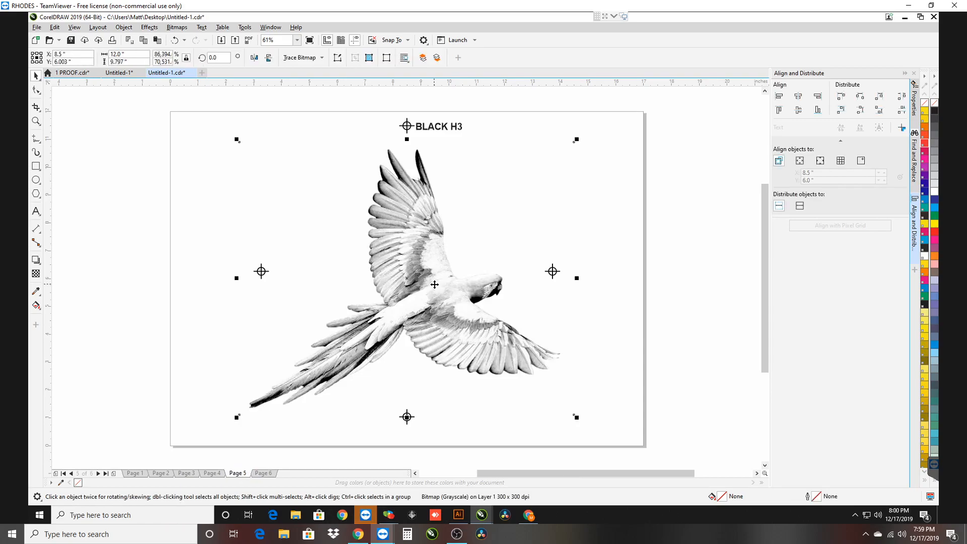
key(Delete)
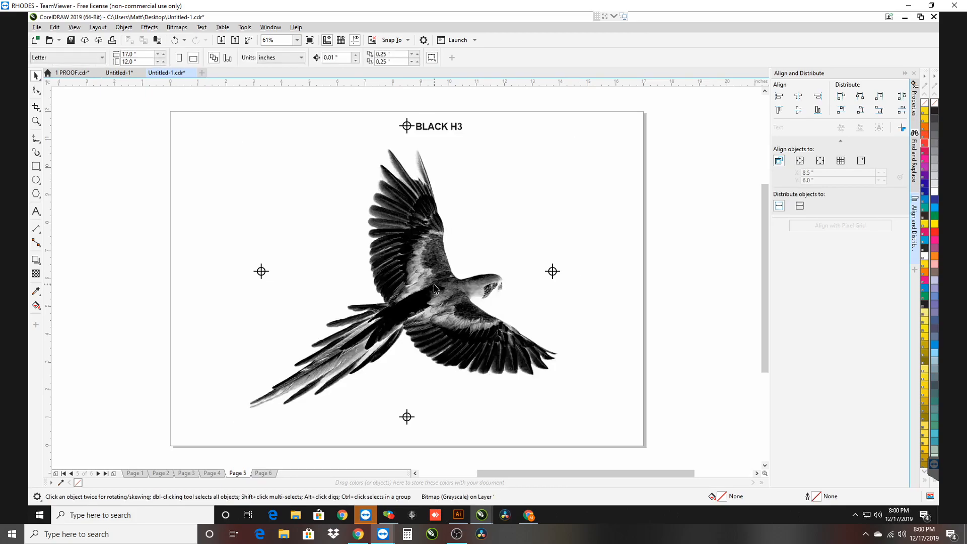
click(435, 285)
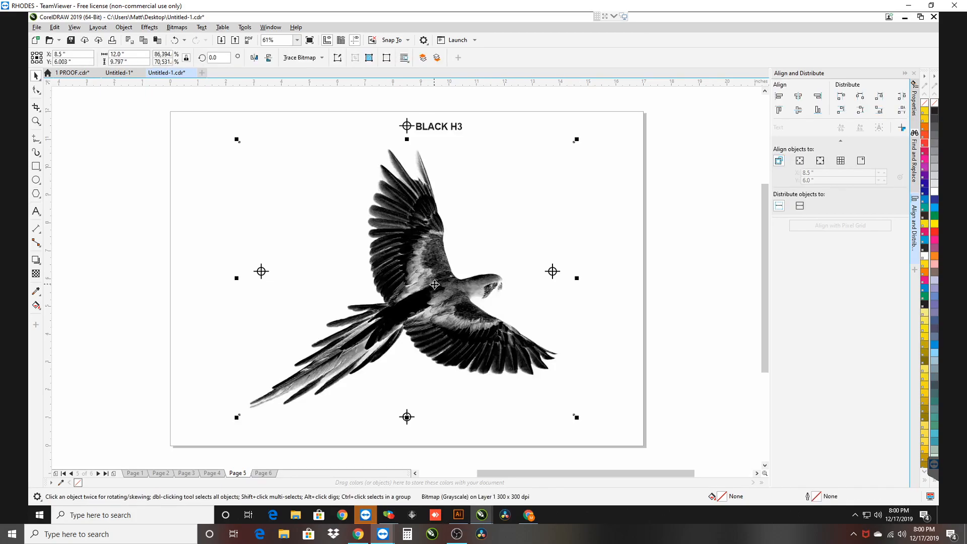
key(Delete)
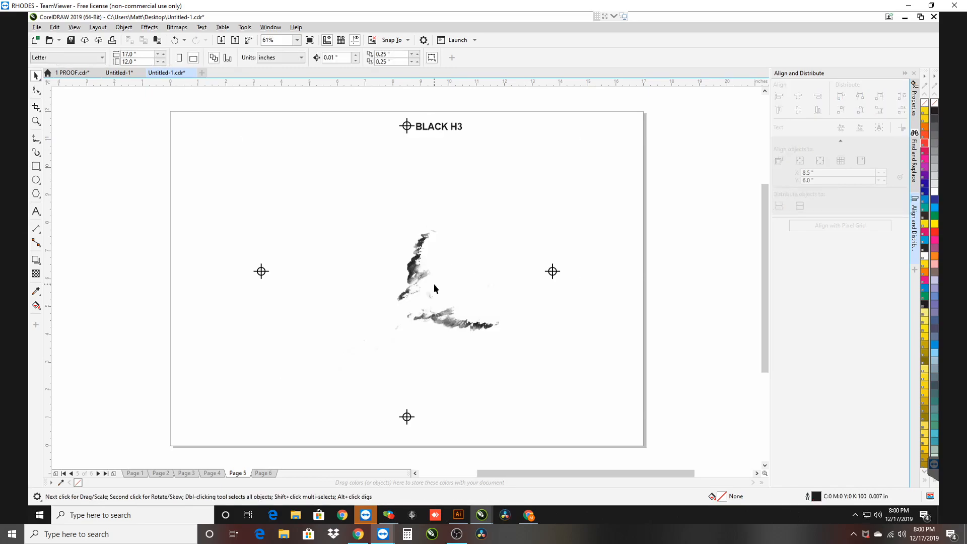
click(434, 284)
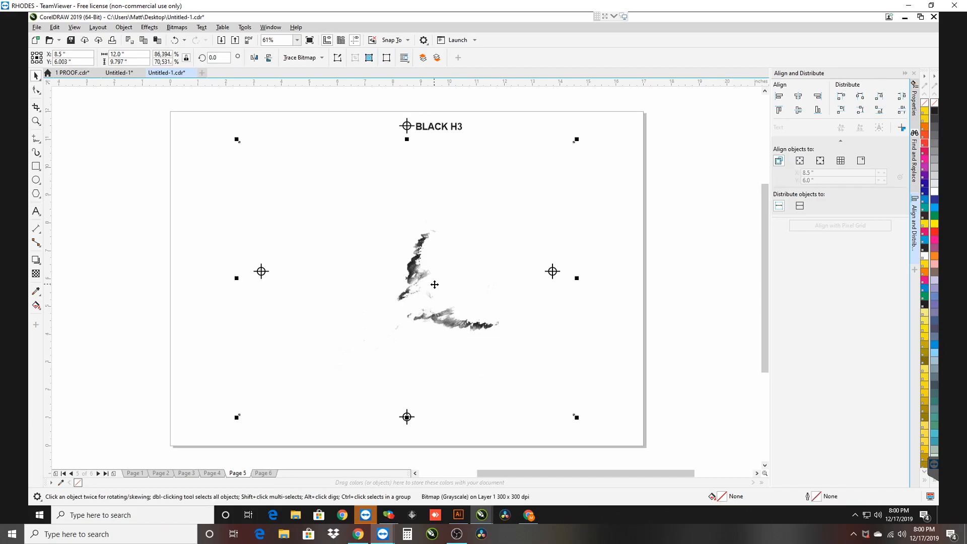
key(Delete)
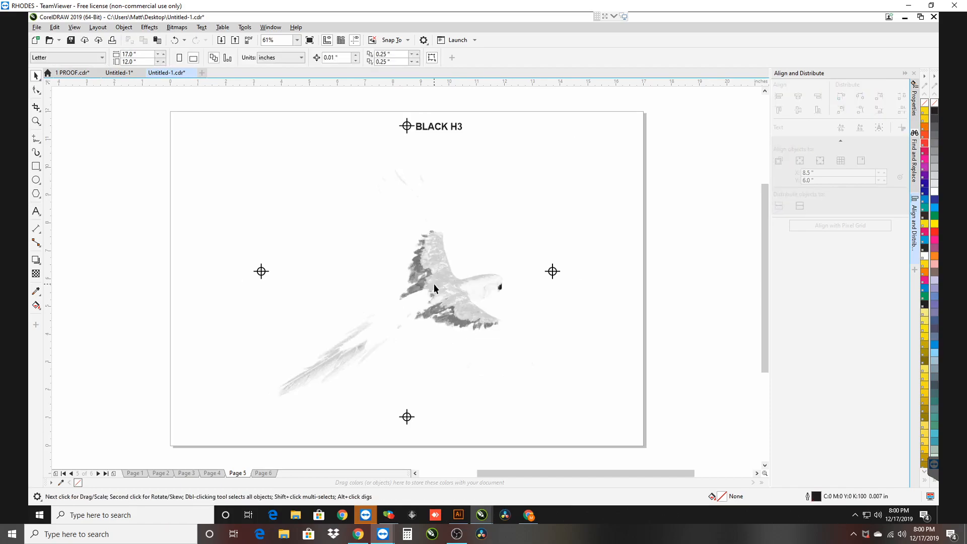
click(433, 283)
key(Delete)
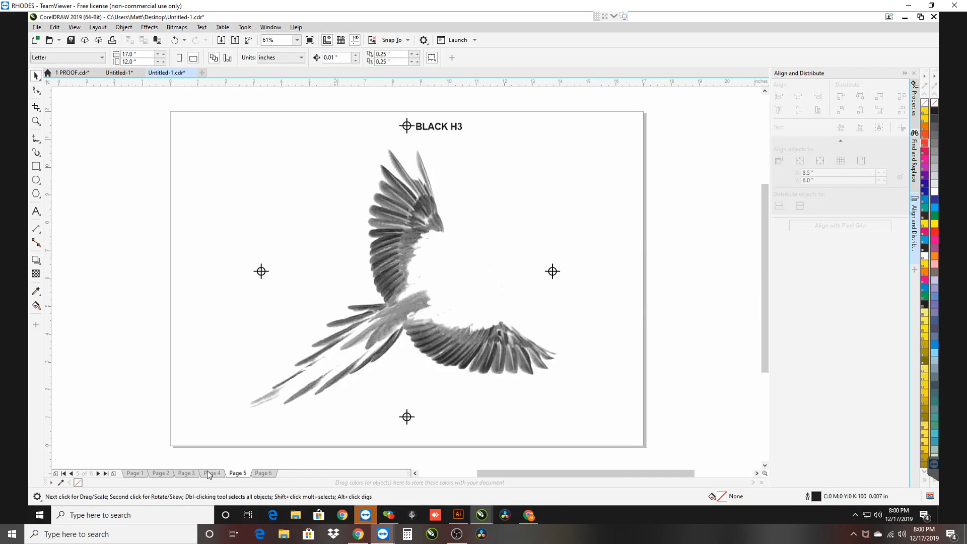
Delete the three topmost channel bitmaps on page 4, down to the light grey head, inner-wing and tail channel
key(Page_Up)
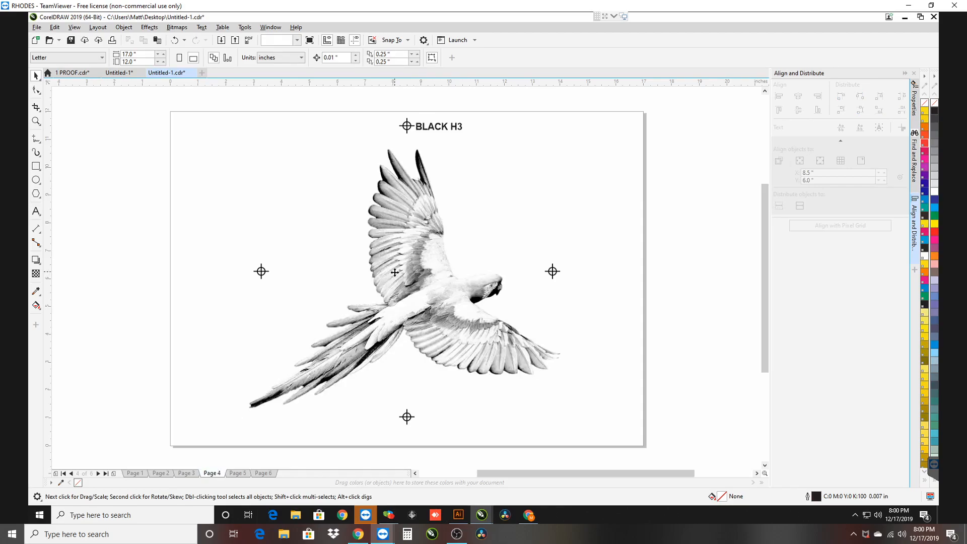
click(395, 272)
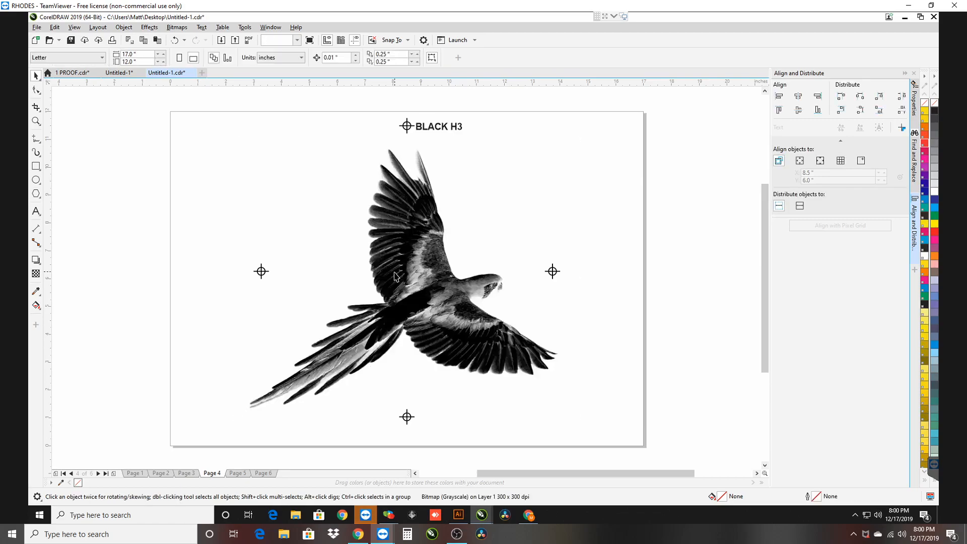
click(395, 273)
key(Delete)
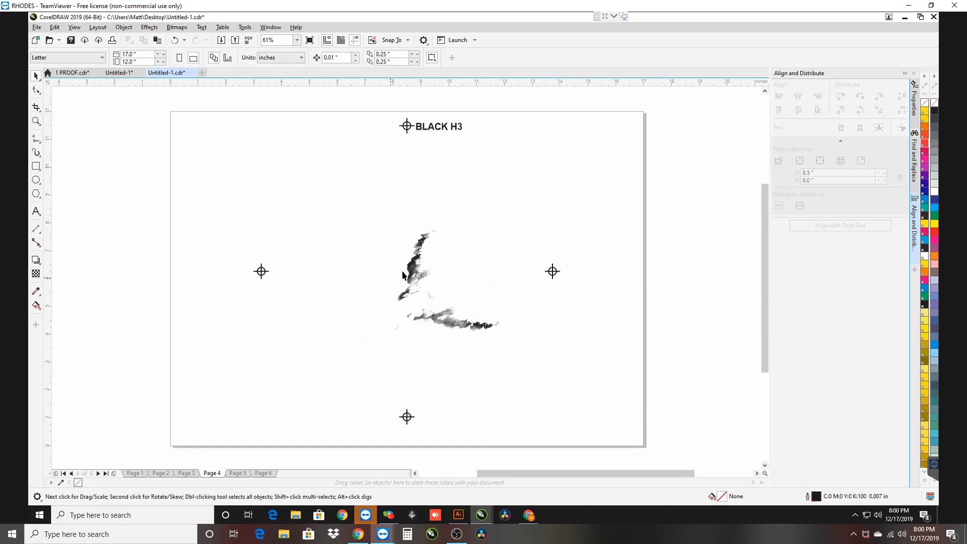
click(403, 275)
key(Delete)
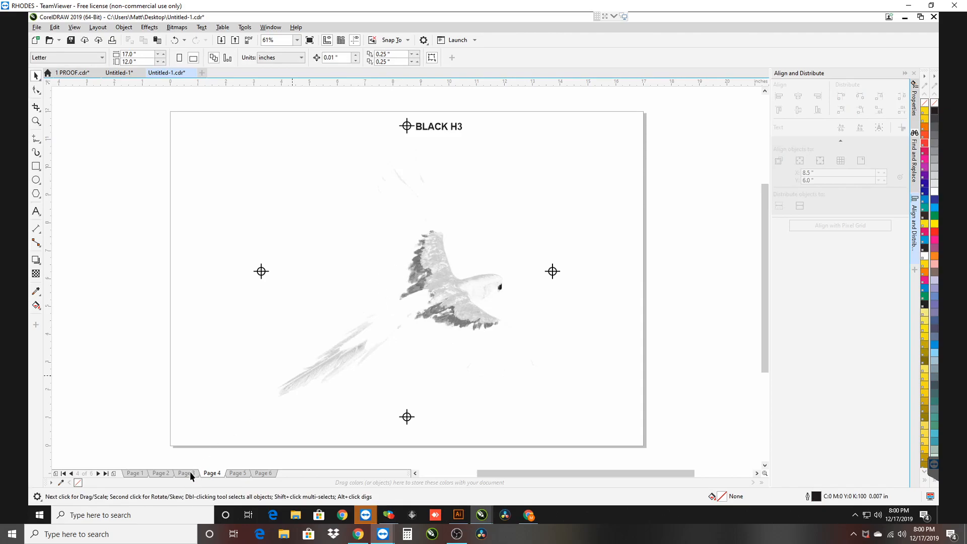
Delete the two topmost channel bitmaps on page 3, down to the channel with only the inner-wing feather edges
key(Page_Up)
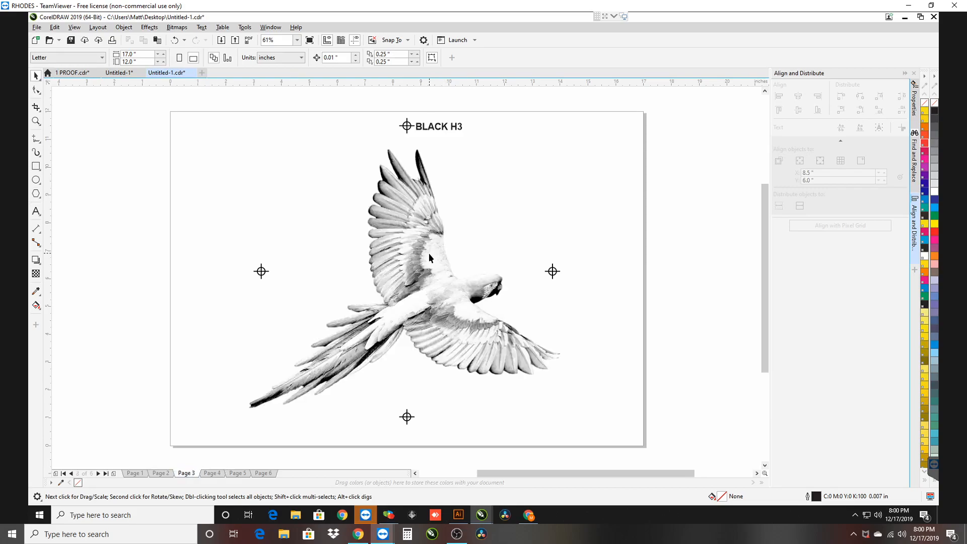
click(429, 256)
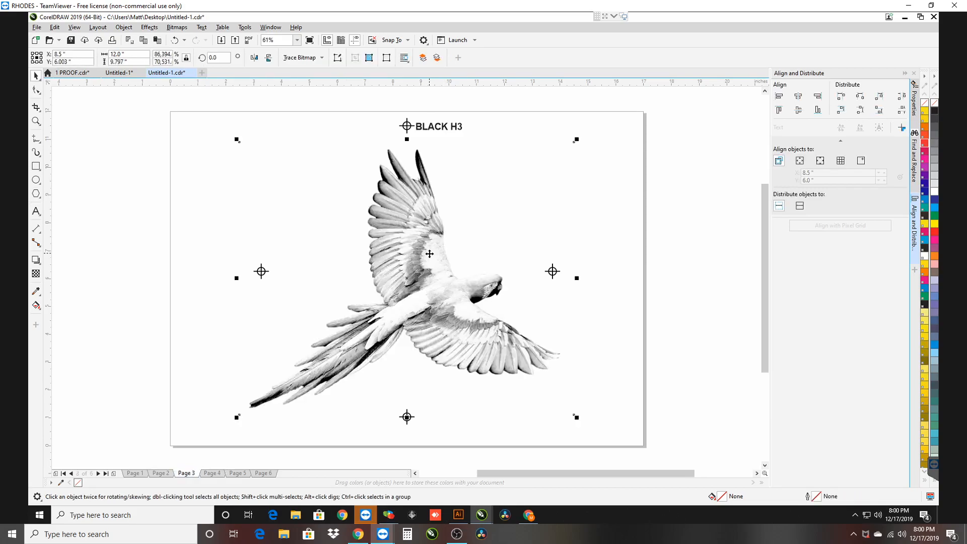
key(Escape)
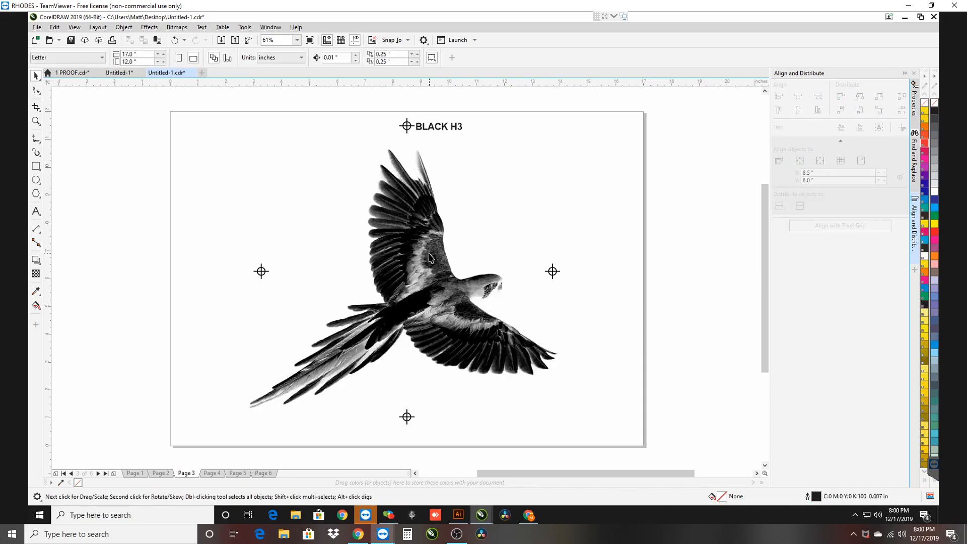
click(429, 256)
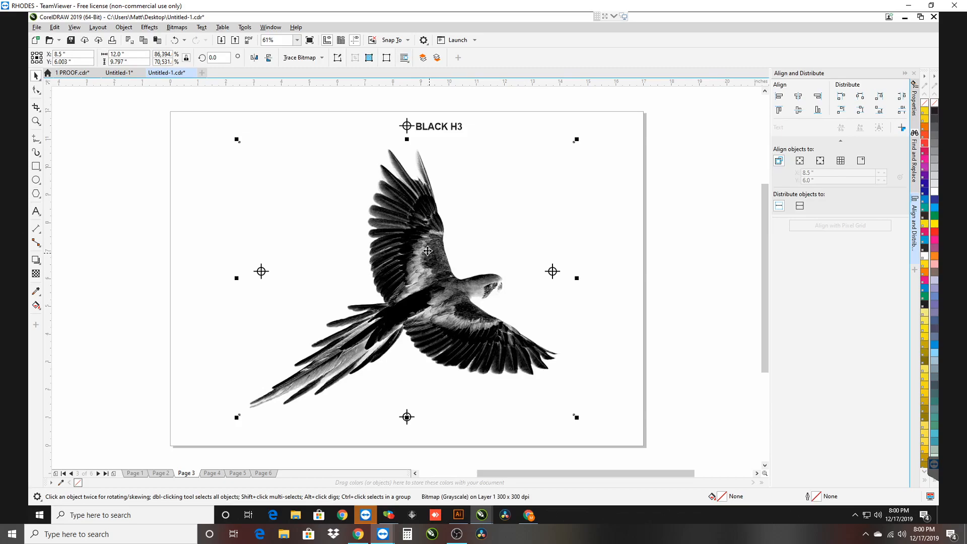
key(Delete)
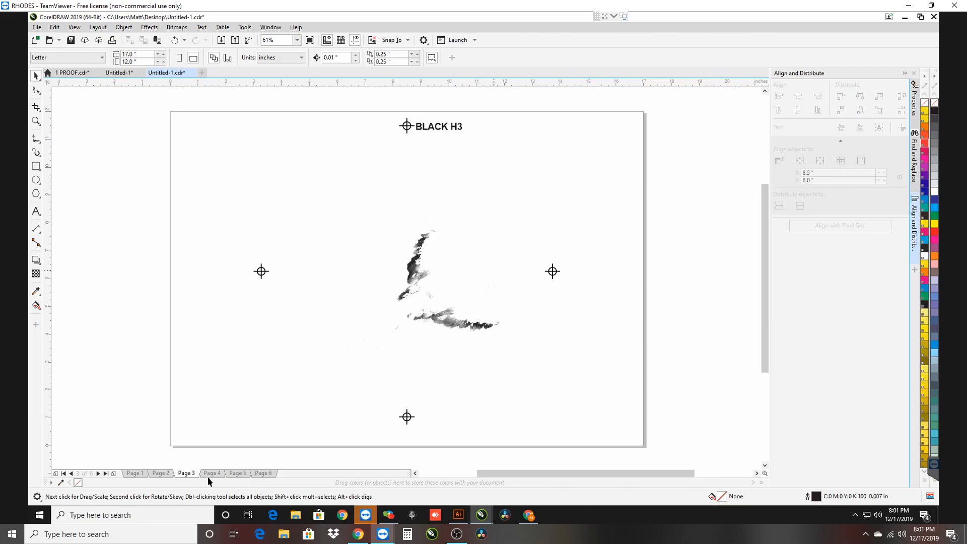
Delete the topmost channel bitmap on page 2, down to the dark full-parrot channel, and check page 1
key(Page_Up)
click(421, 267)
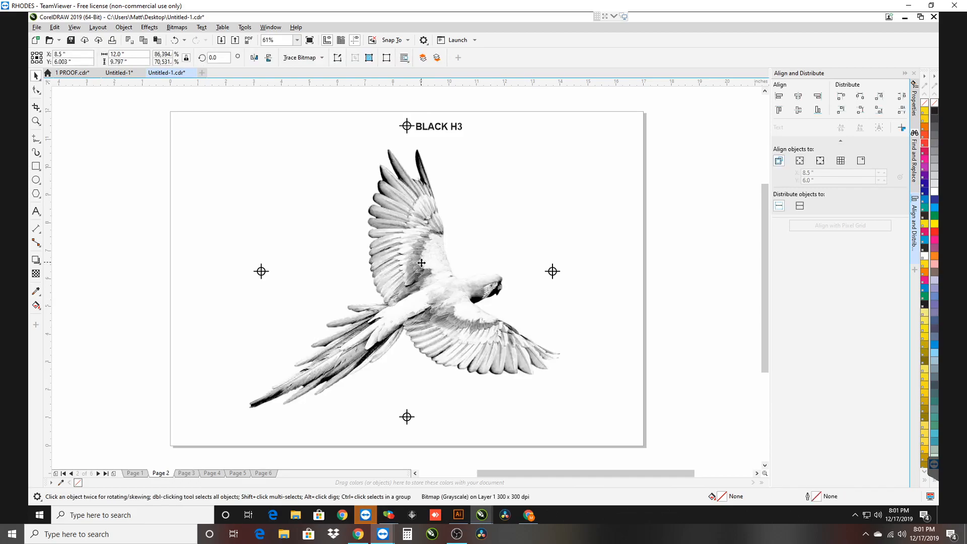
key(Escape)
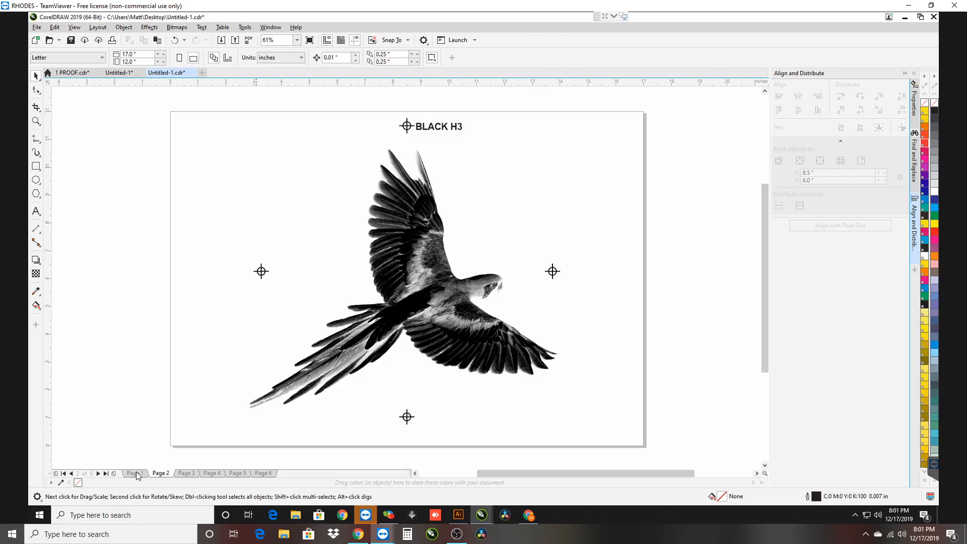
key(Page_Up)
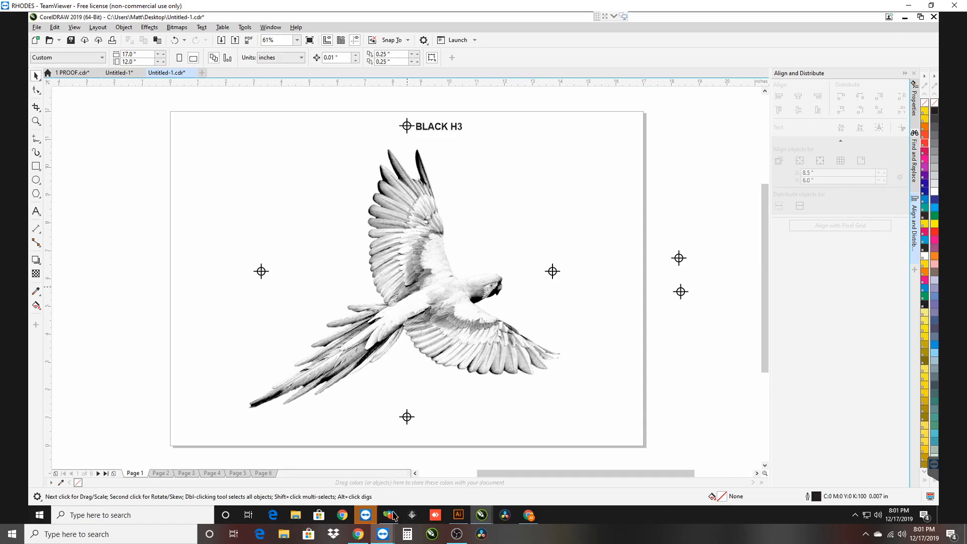
Replace the ink label text on page 2 with "WHITE H1"
click(161, 473)
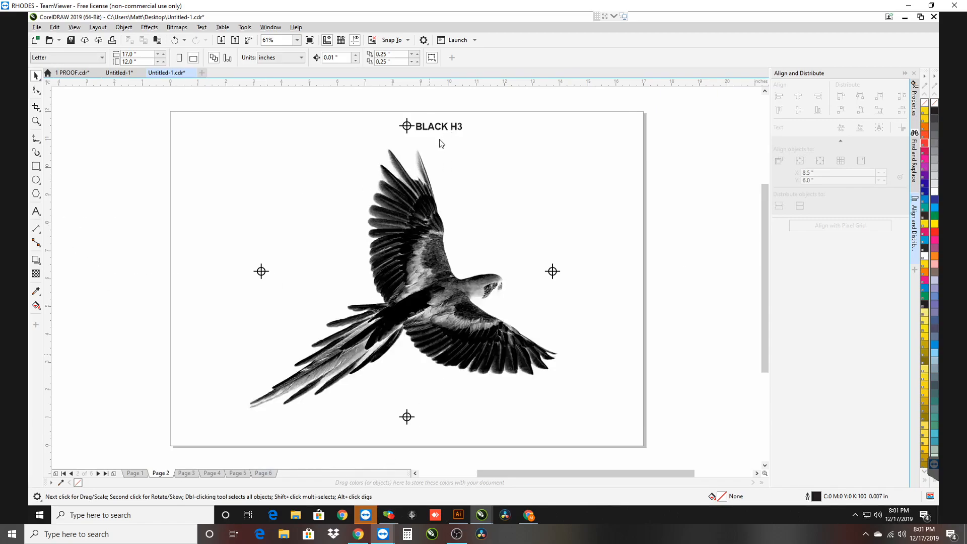
key(F8)
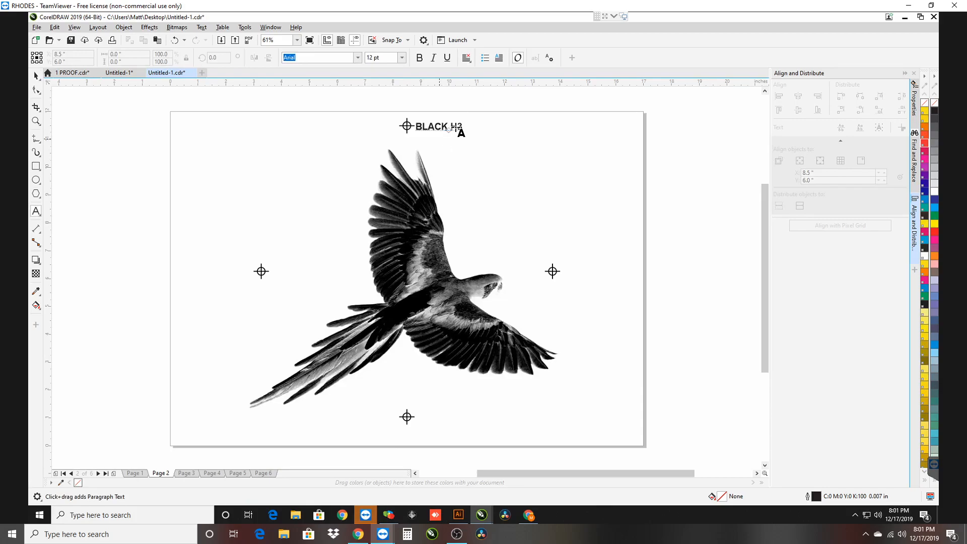
click(442, 126)
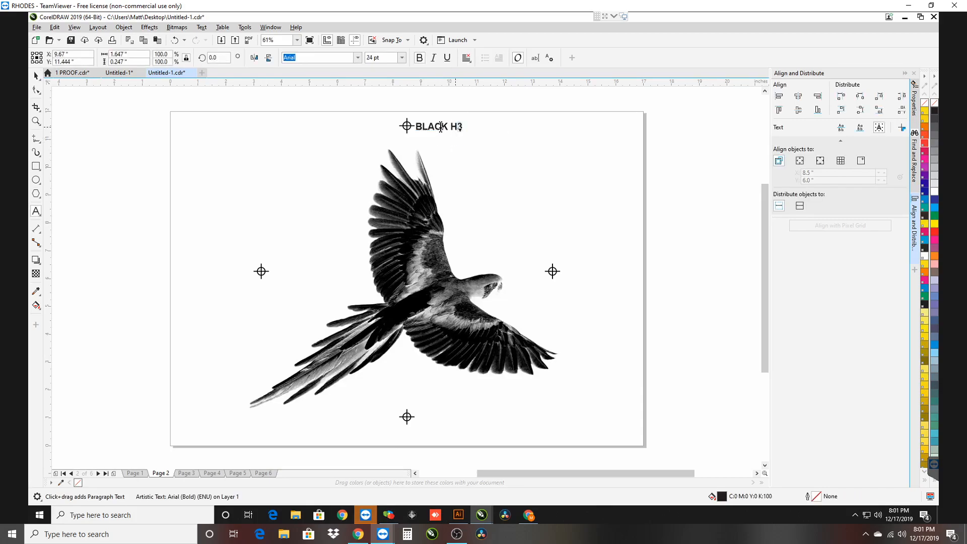
key(BackSpace)
key(BackSpace)
key(BackSpace)
key(BackSpace)
key(BackSpace)
key(BackSpace)
key(BackSpace)
key(BackSpace)
text(WHITE H1)
Compare page 3's artwork with the Red, Blue, Gold and Green channels in Separation Studio and return to the page in CorelDRAW
click(186, 473)
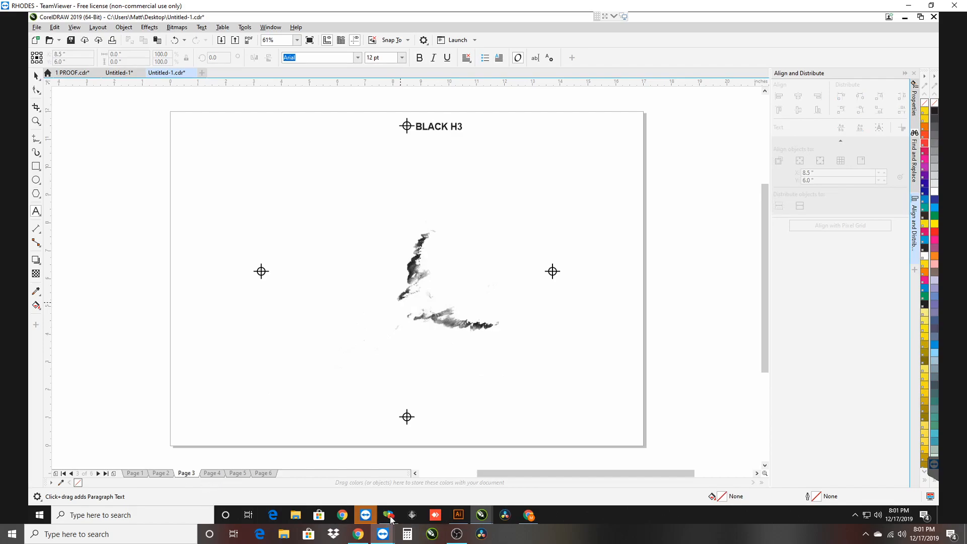
mouse_move(391, 519)
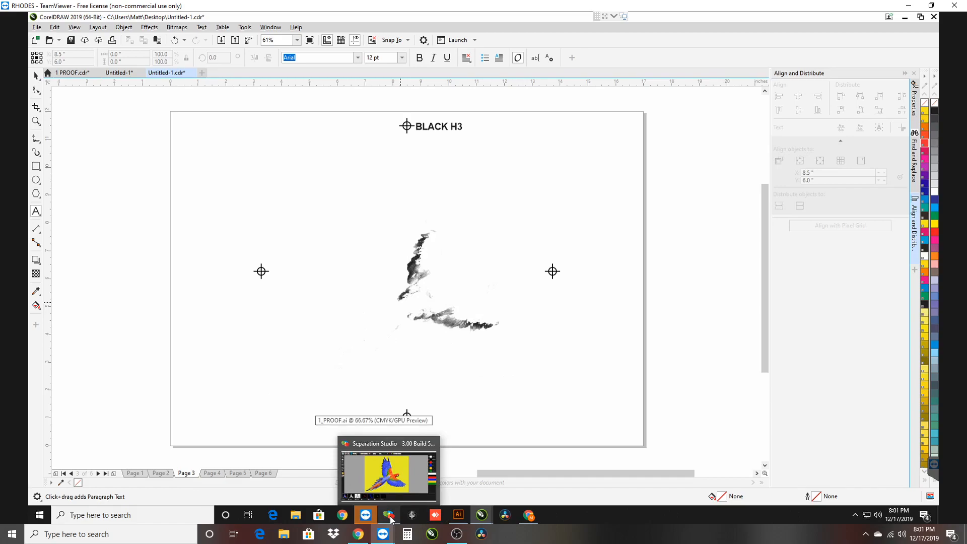
click(391, 519)
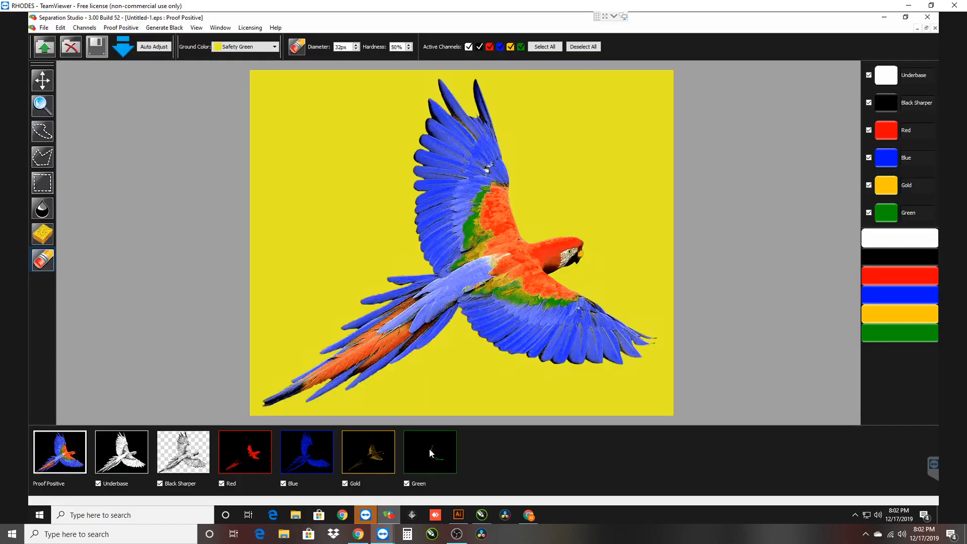
click(248, 455)
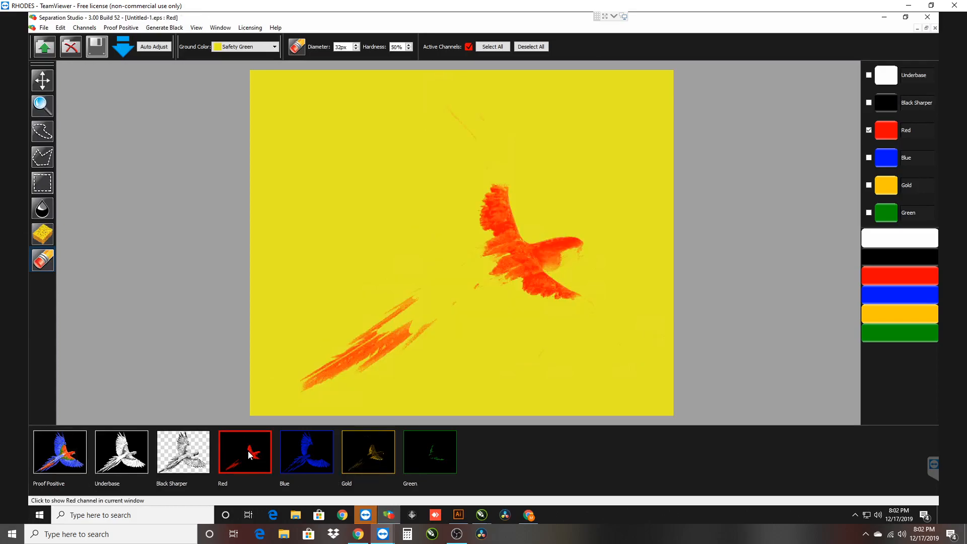
click(317, 444)
click(365, 454)
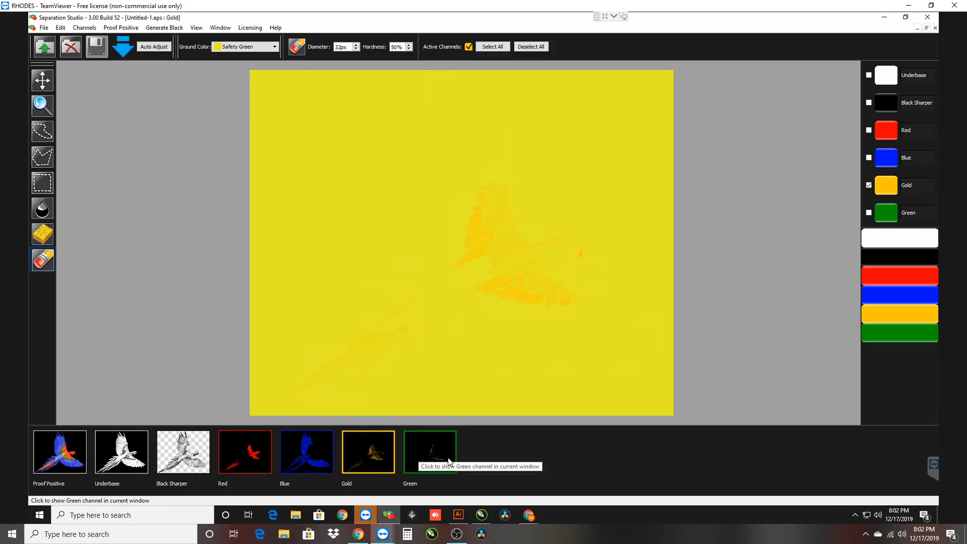
click(443, 476)
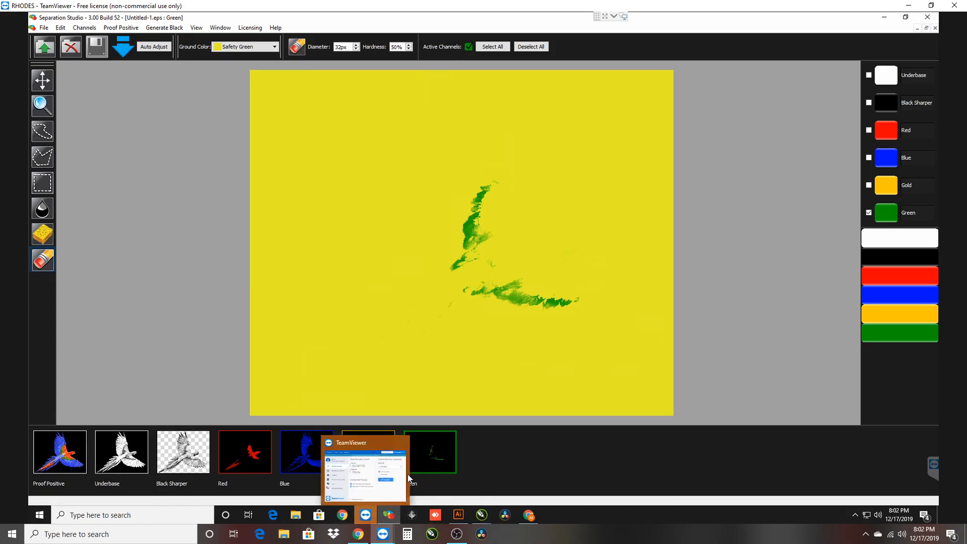
click(481, 515)
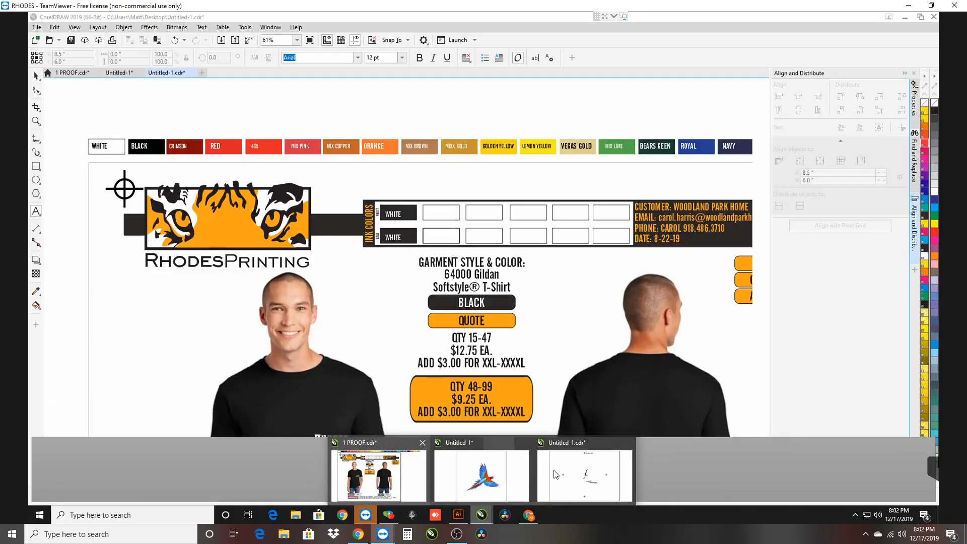
click(555, 475)
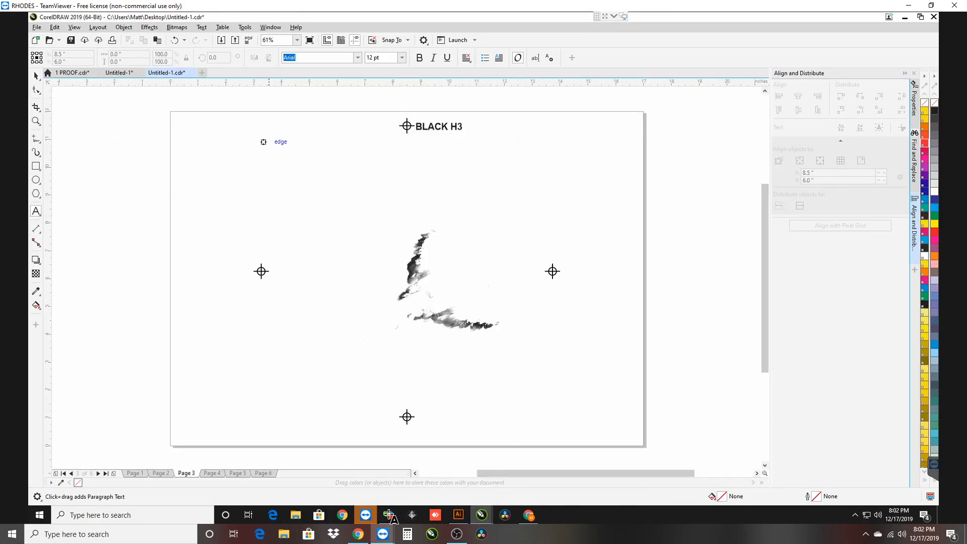
mouse_move(390, 519)
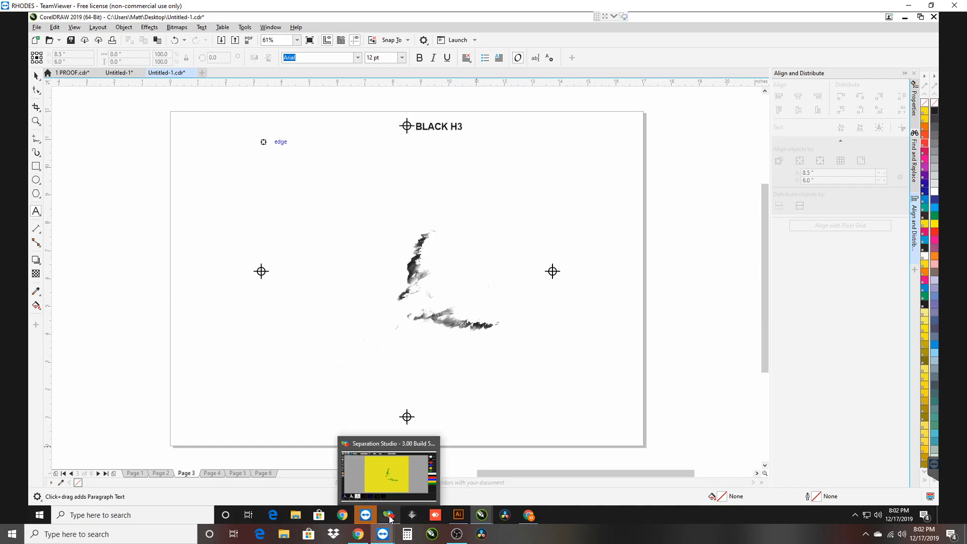
click(390, 517)
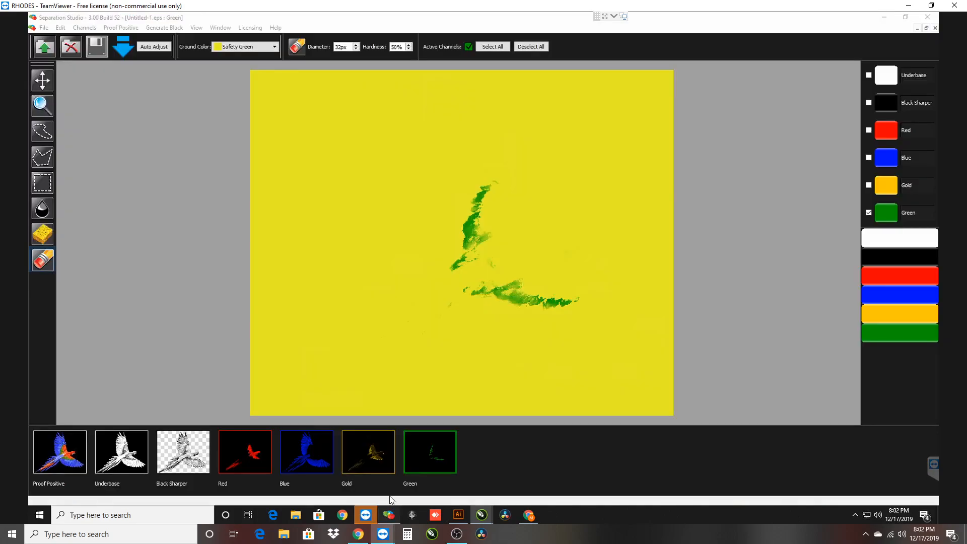
click(482, 514)
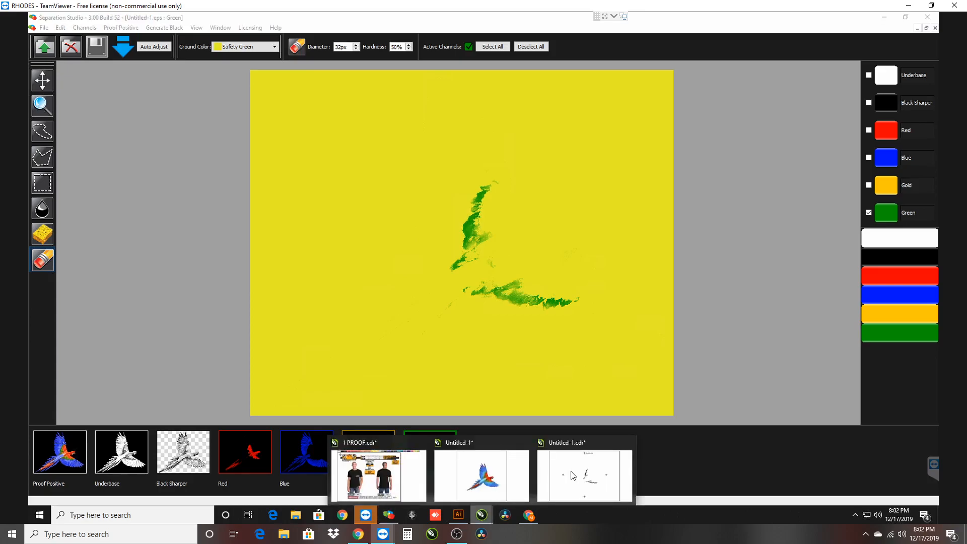
click(573, 475)
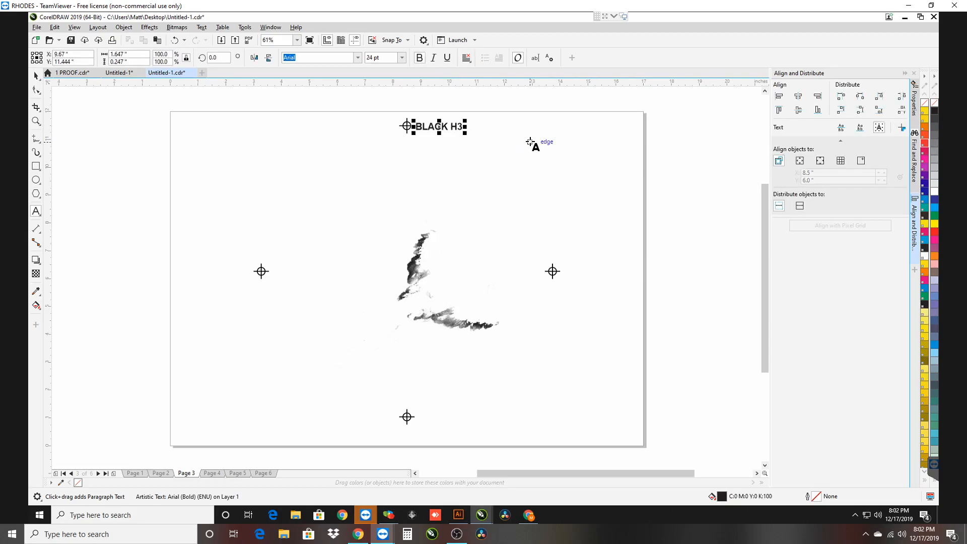
Replace the ink label text on page 3 with "GREEN H6"
key(BackSpace)
key(BackSpace)
key(BackSpace)
key(BackSpace)
key(BackSpace)
key(BackSpace)
key(BackSpace)
key(BackSpace)
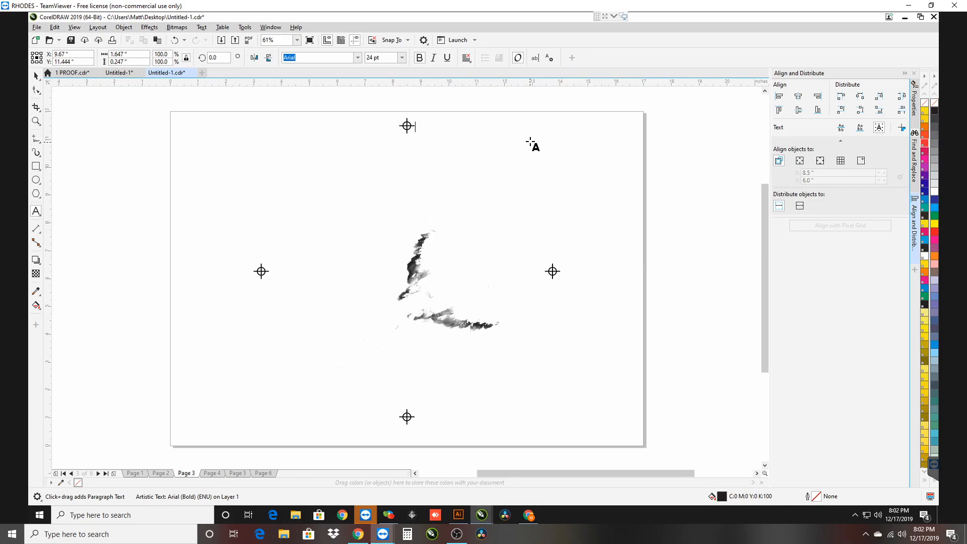
text(GREEN H6)
key(ctrl+space)
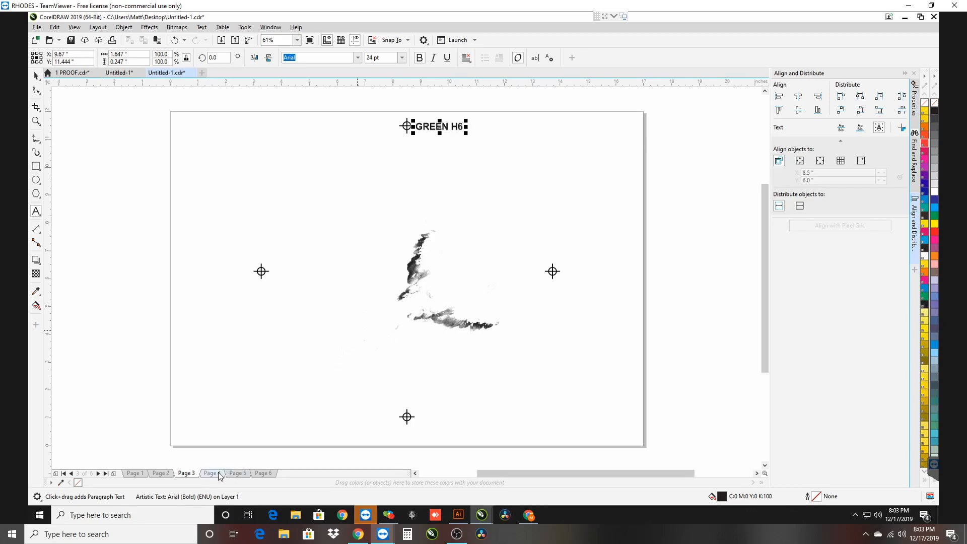
Compare page 4's artwork with the Gold and Red channels in Separation Studio and return to the page in CorelDRAW
click(211, 473)
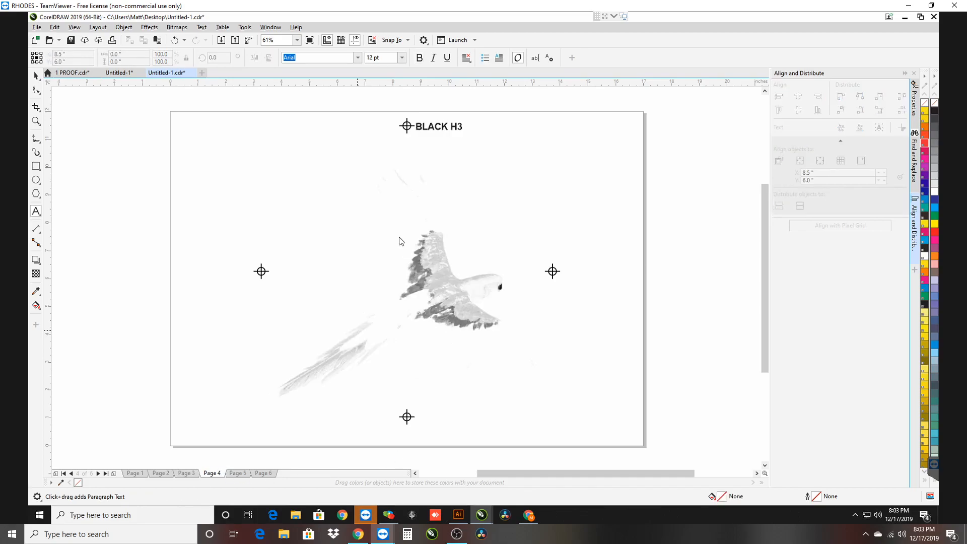
click(388, 515)
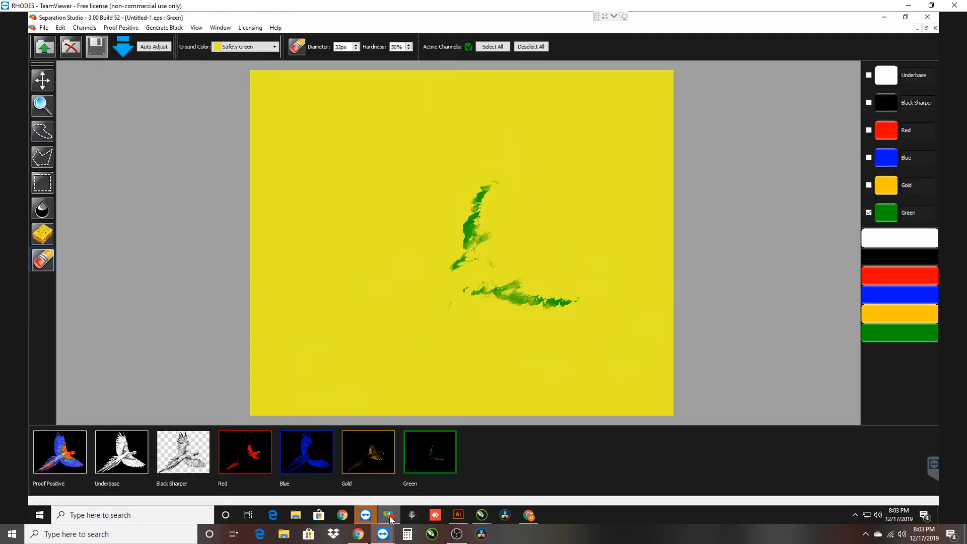
click(388, 452)
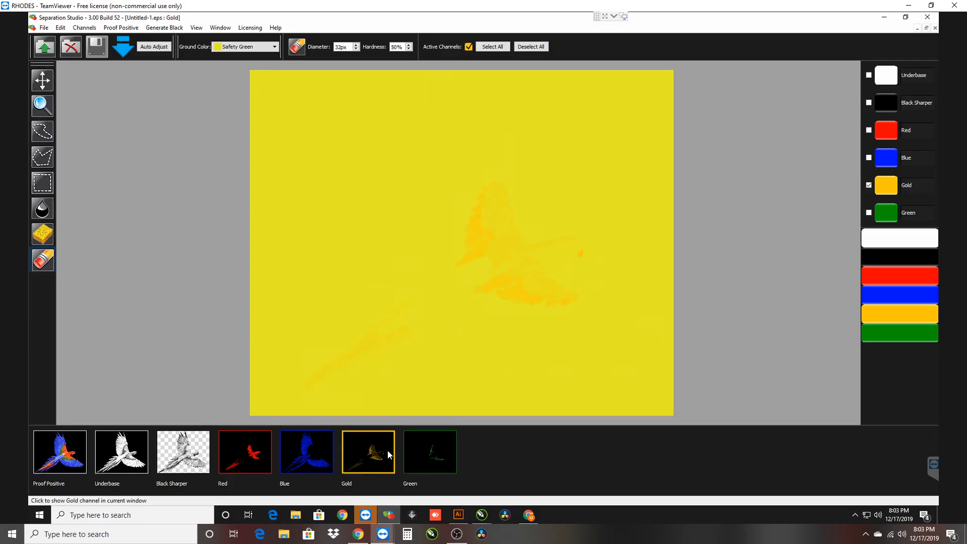
click(245, 447)
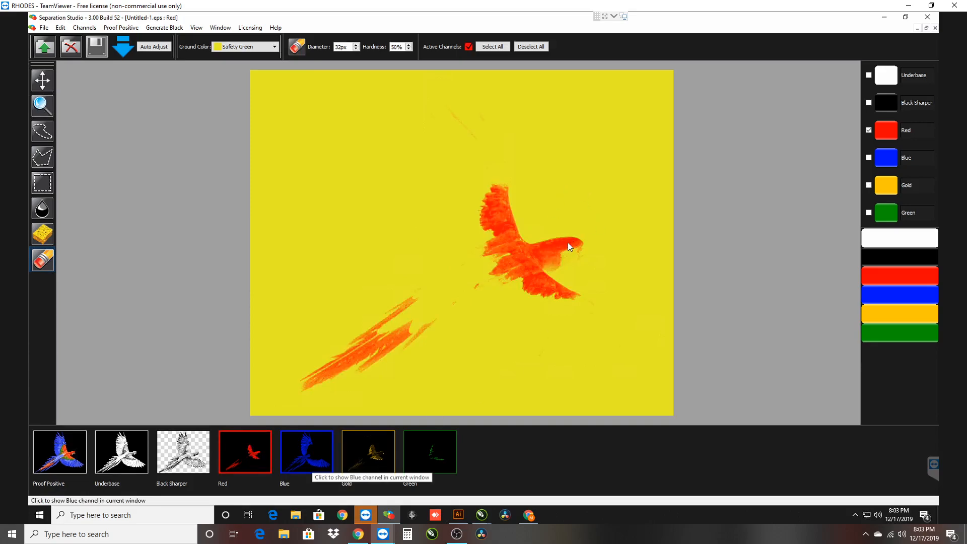
click(386, 456)
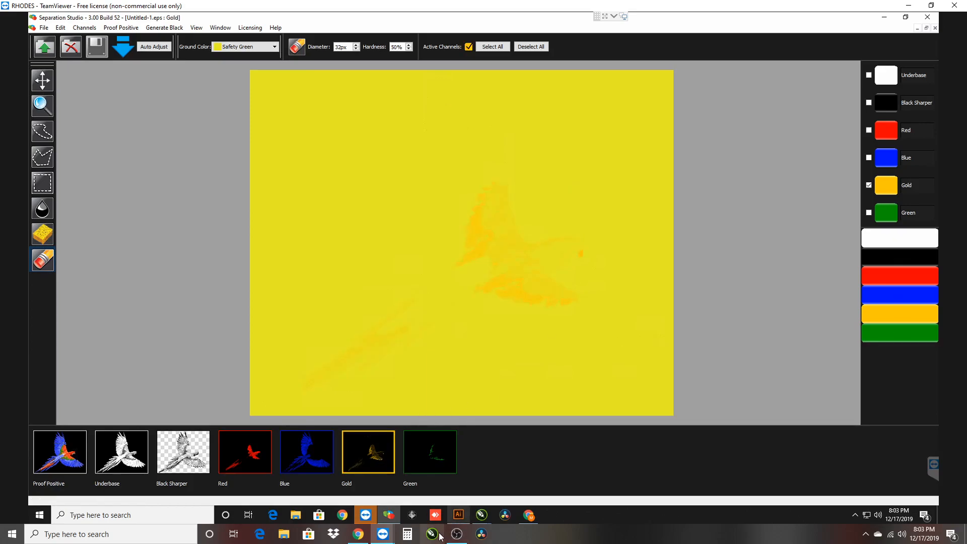
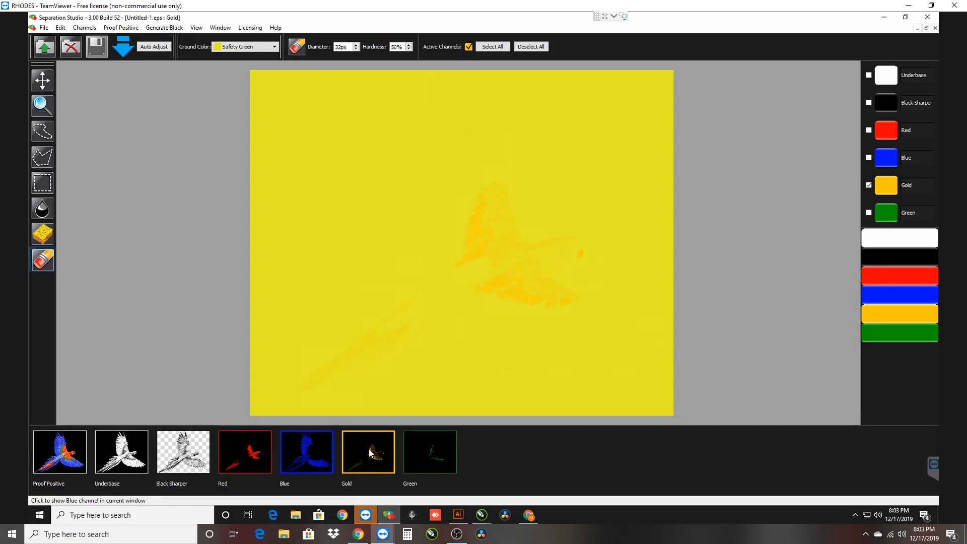
mouse_move(481, 514)
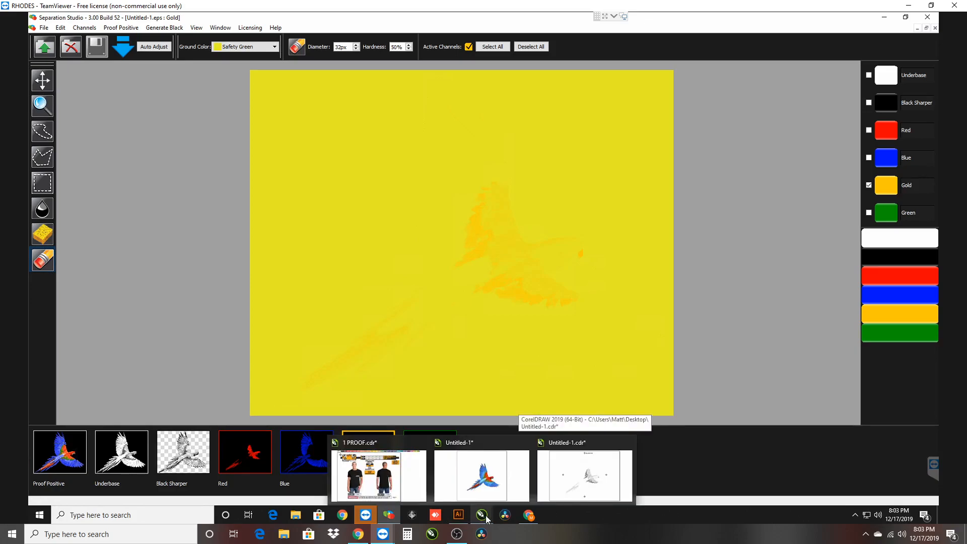
click(562, 476)
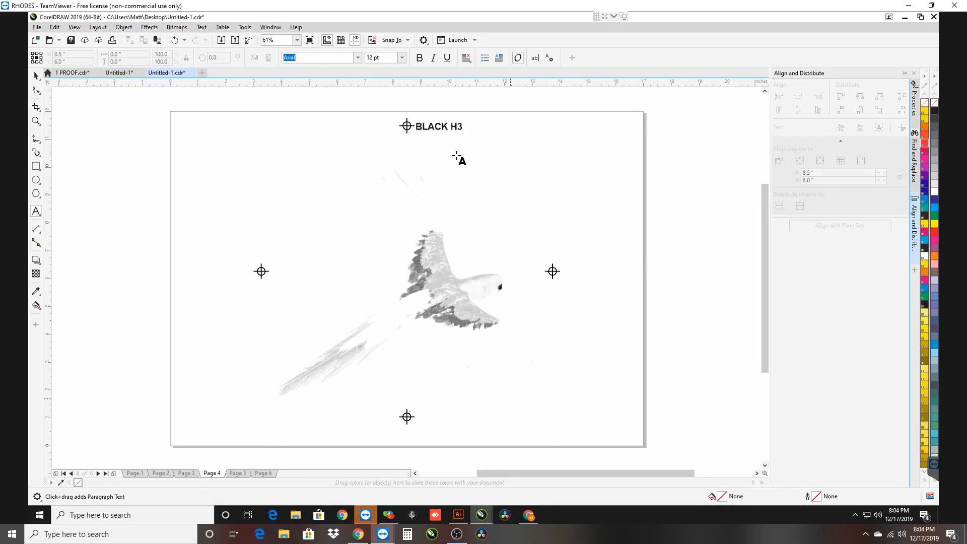
Replace the ink label text on page 4 with "YELLOW H6"
click(444, 126)
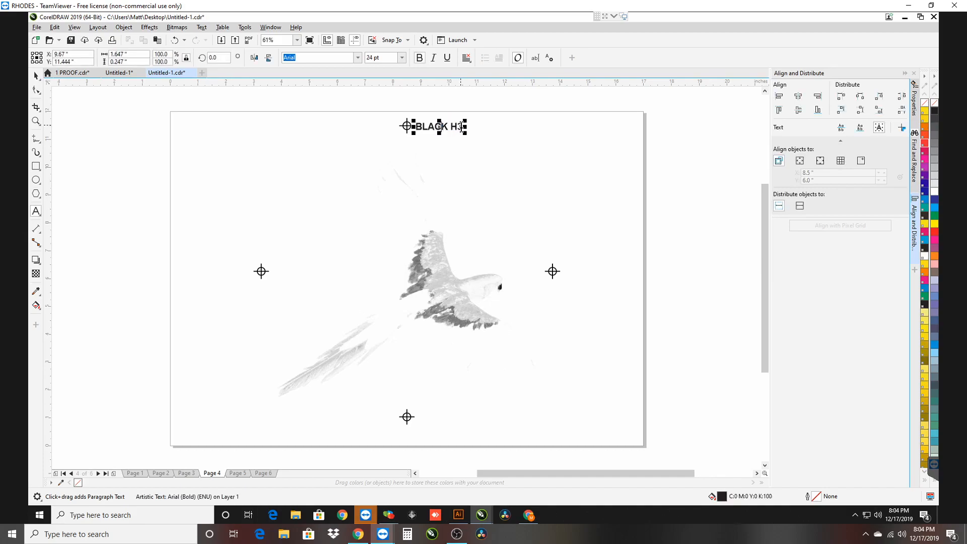
drag(462, 126, 416, 127)
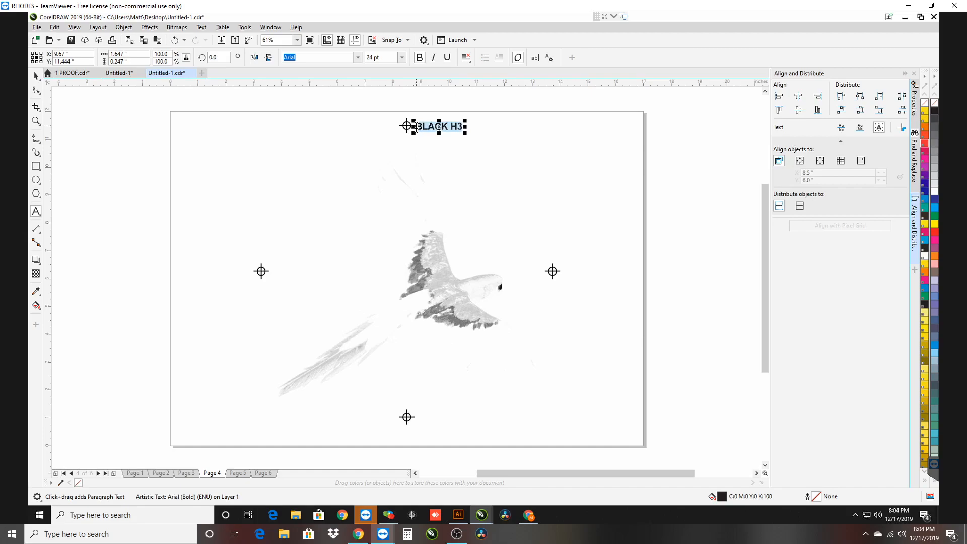
key(Delete)
text(YEL)
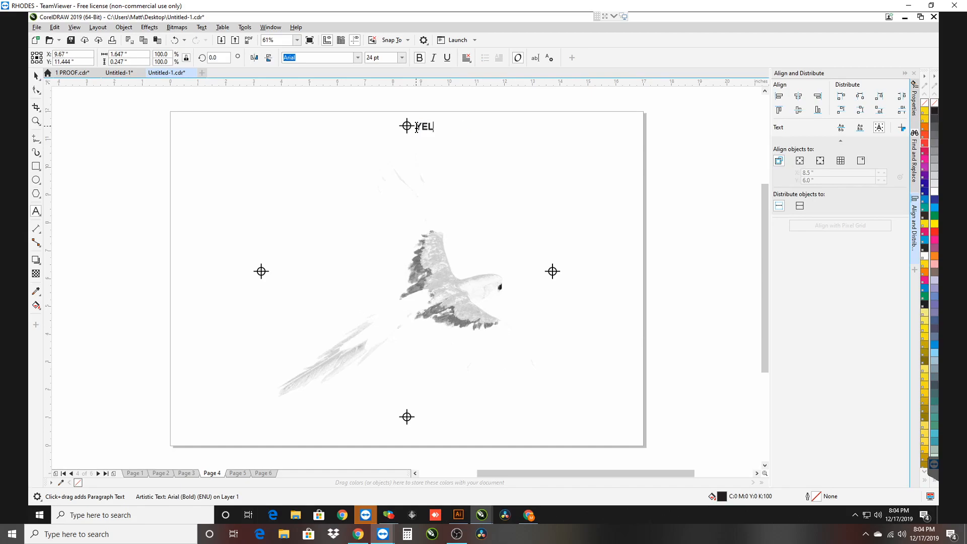
text(LOW H6)
key(Escape)
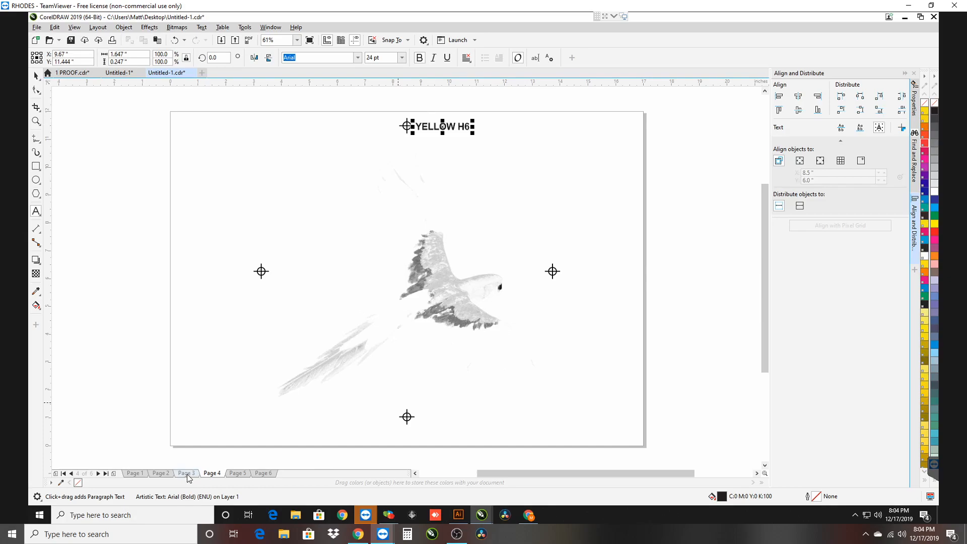
Change the ink label on page 3 to "GREEN H7"
click(187, 473)
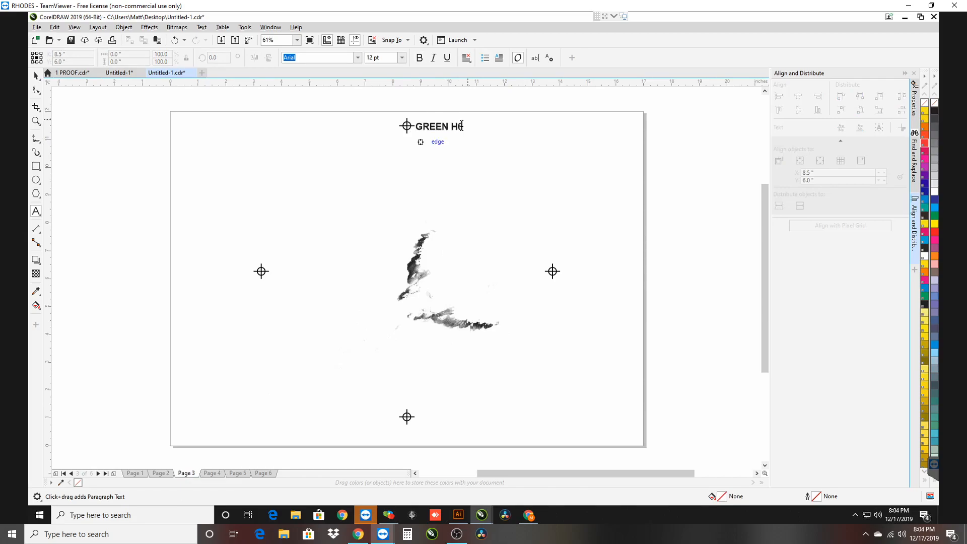
click(462, 125)
key(BackSpace)
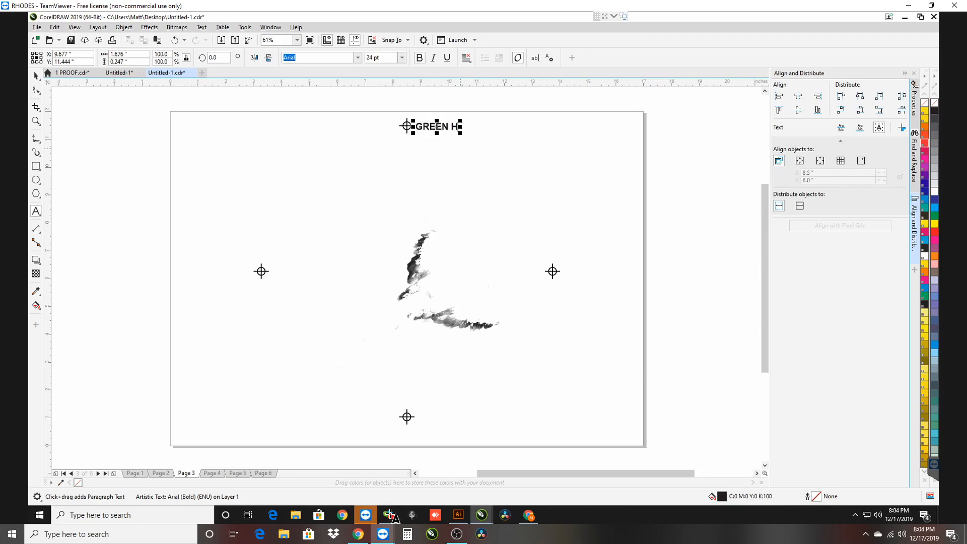
text(7)
Check the separated channels in Separation Studio and return to the channel layout document in CorelDRAW
click(388, 515)
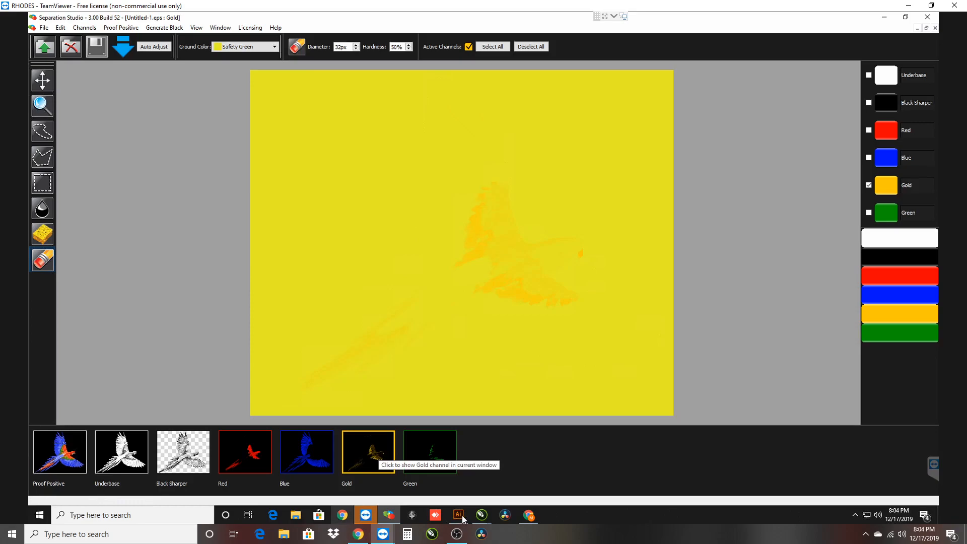
click(481, 516)
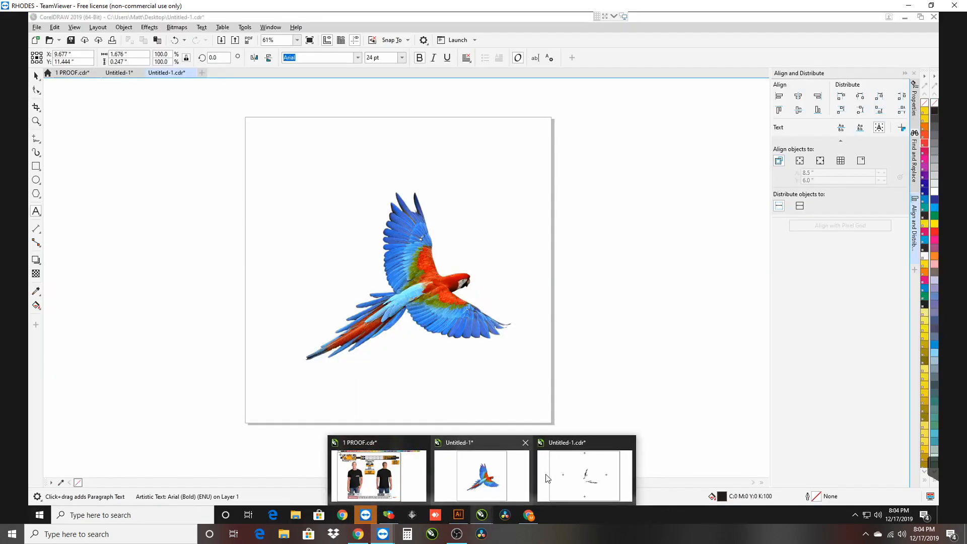
click(548, 478)
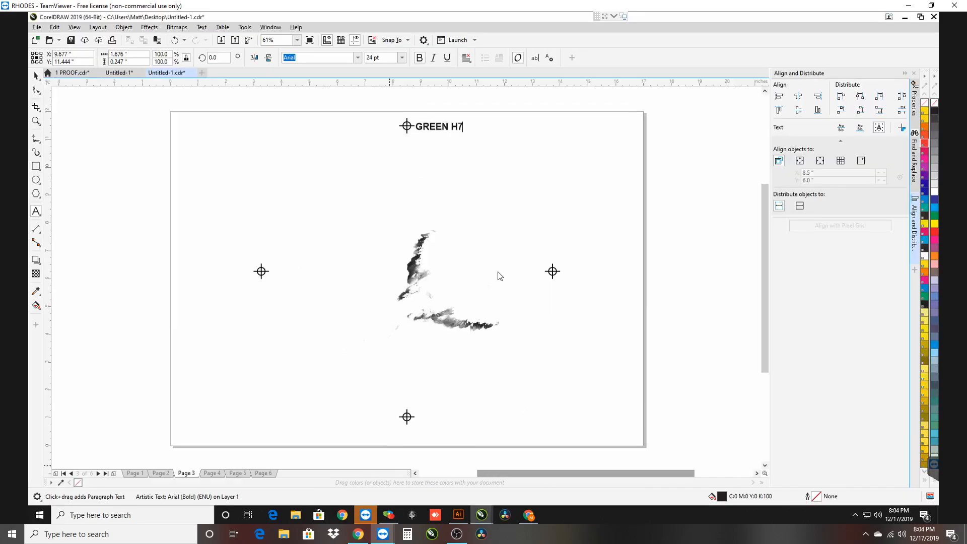
Replace the ink label text on page 5 with "ROYAL H5"
click(216, 474)
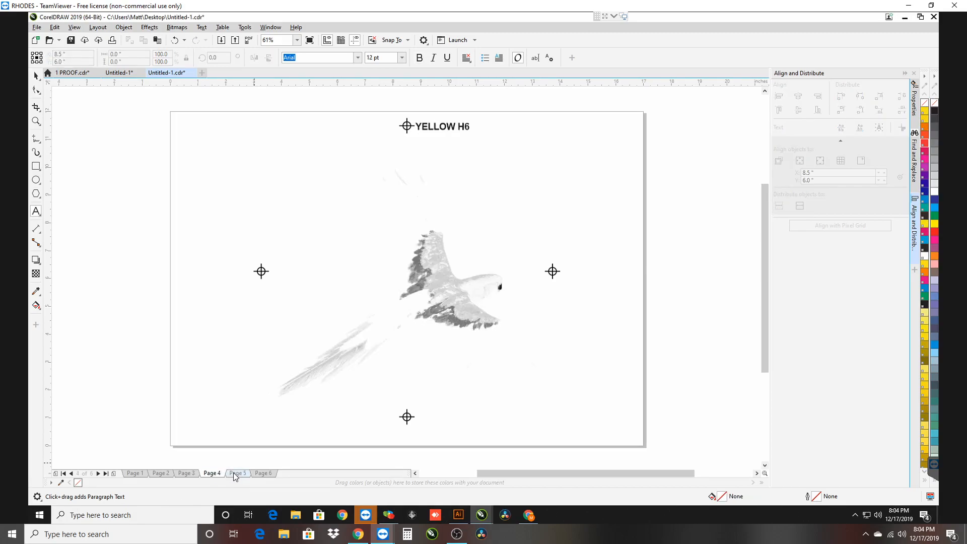
click(236, 474)
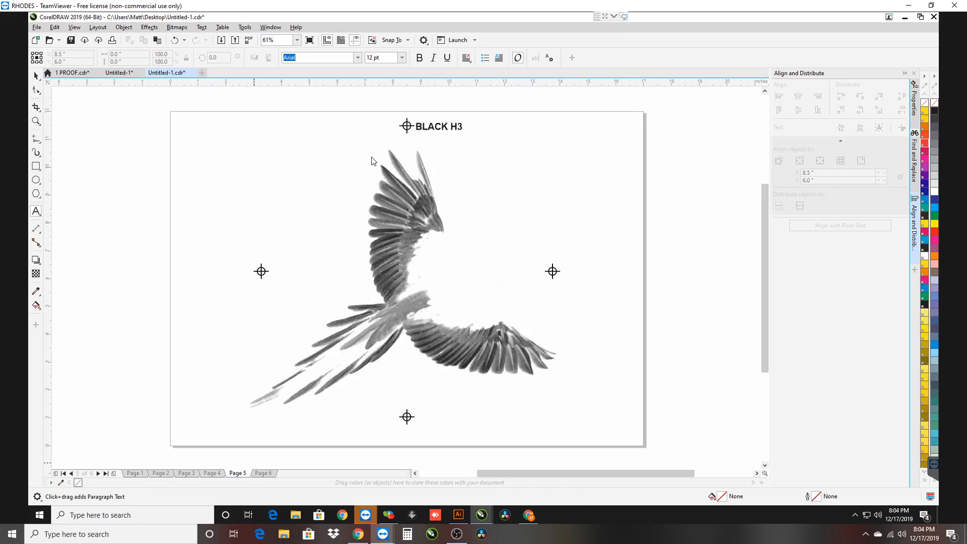
click(459, 127)
mouse_move(462, 129)
mouse_down()
mouse_move(417, 126)
mouse_move(445, 127)
mouse_up()
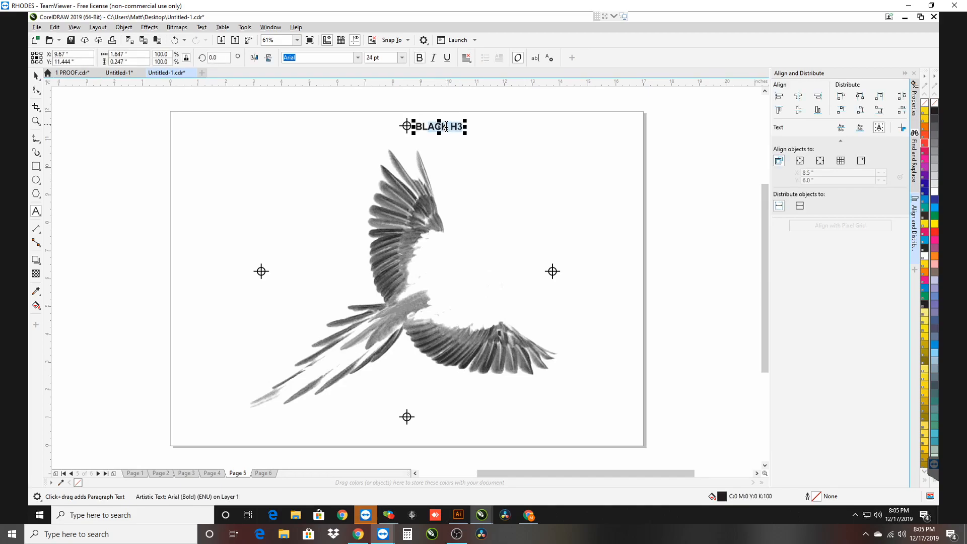
key(BackSpace)
key(BackSpace)
key(BackSpace)
text(RPYAL)
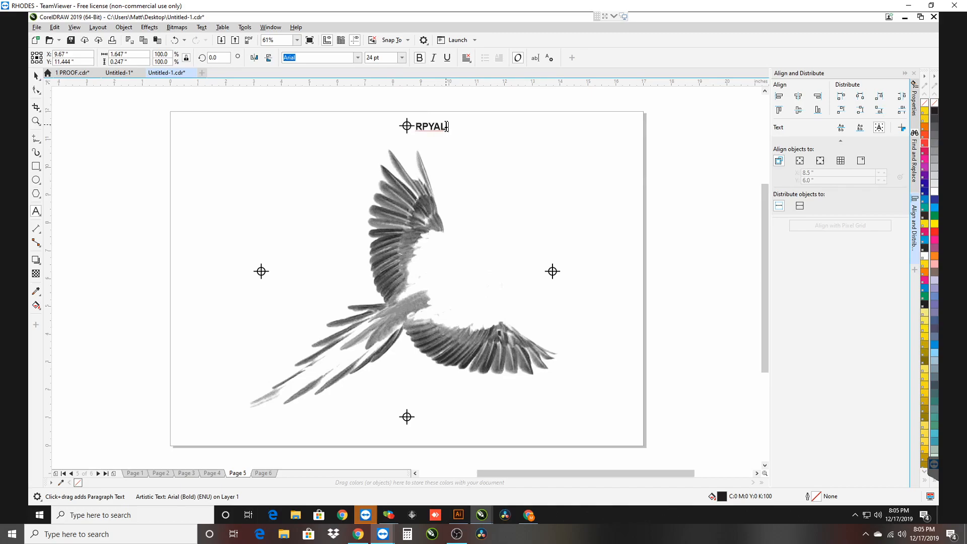
key(BackSpace)
key(BackSpace)
key(BackSpace)
key(BackSpace)
text(OYAL)
text(H5)
key(Escape)
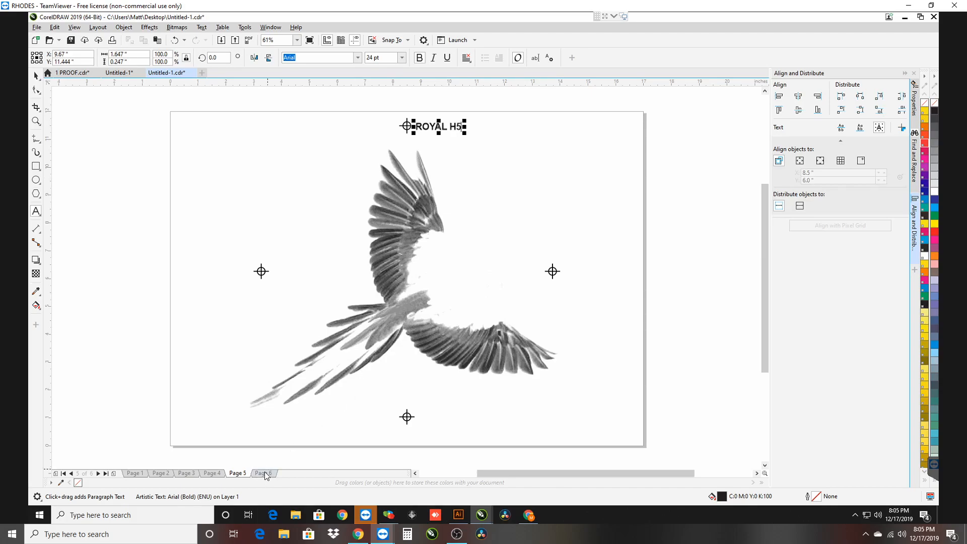
Replace the ink label text on page 6 with "RED H4" and deselect the label
click(264, 472)
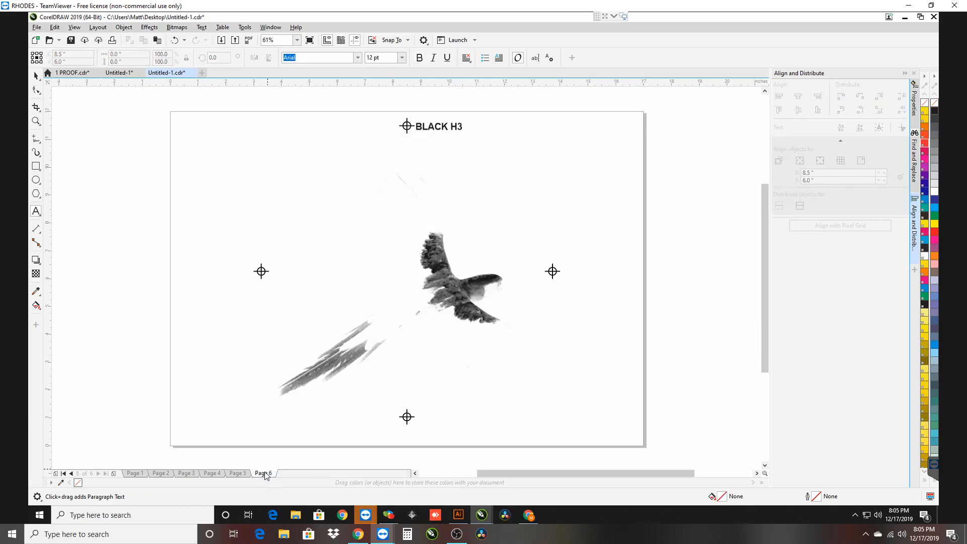
click(462, 128)
click(484, 148)
key(BackSpace)
key(BackSpace)
key(BackSpace)
key(BackSpace)
key(BackSpace)
key(BackSpace)
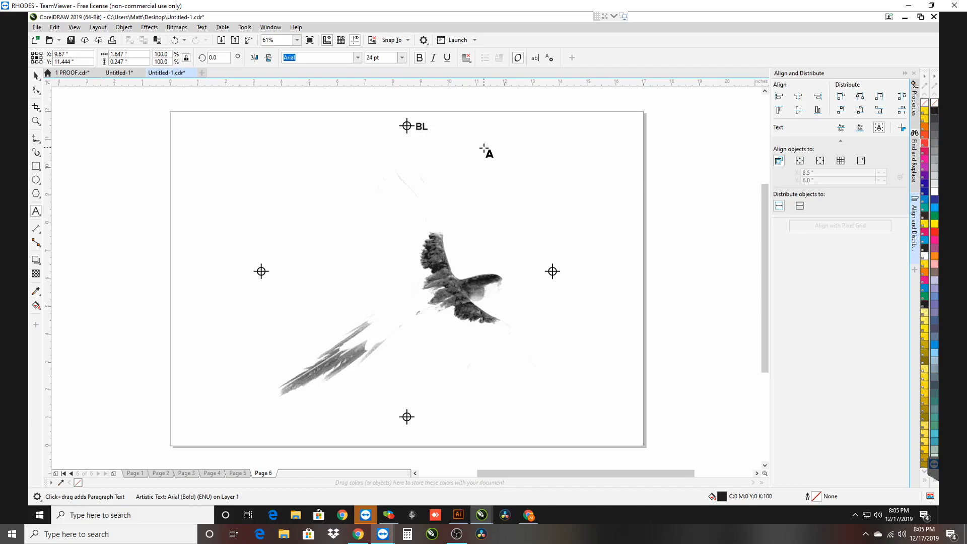
key(BackSpace)
key(BackSpace)
text(RED H4)
click(35, 76)
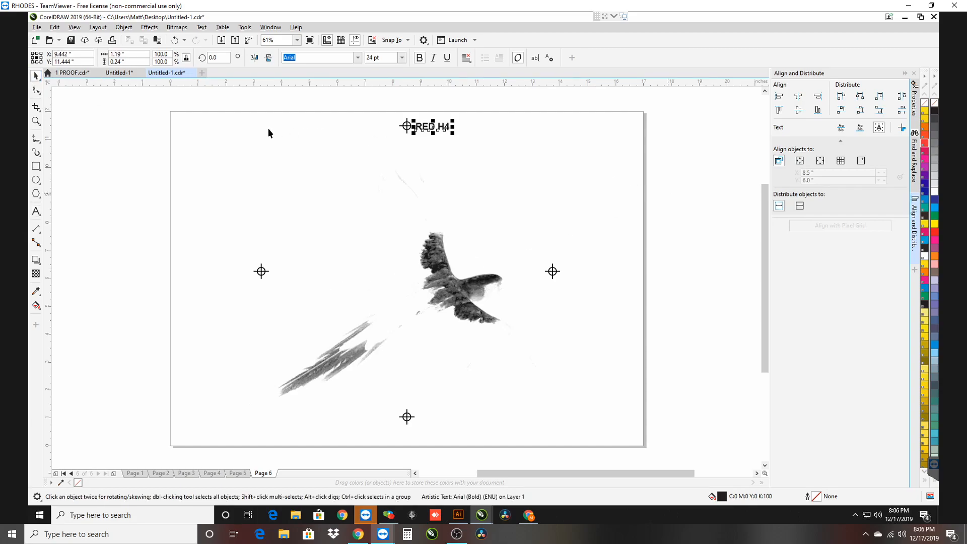
click(151, 130)
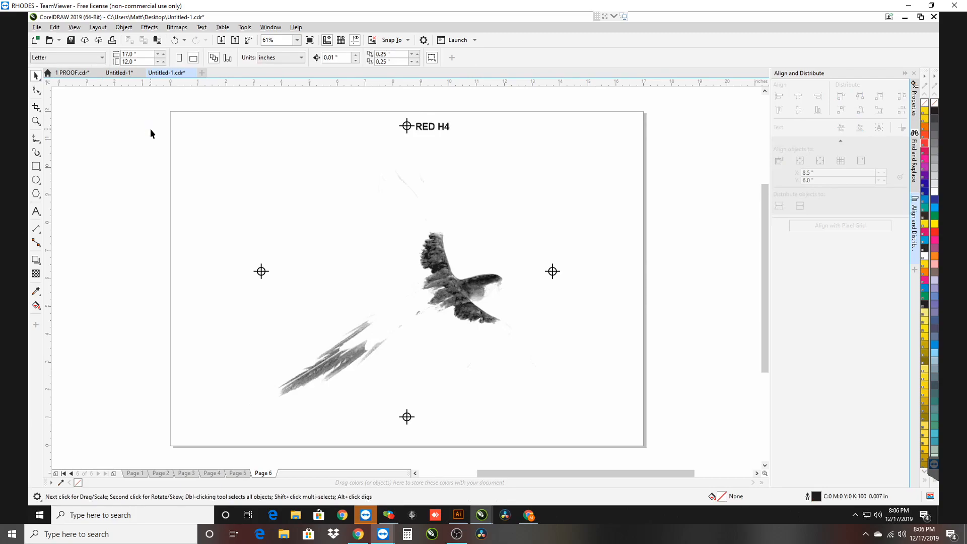
Start printing the document and give the AccuRIP to Epson 4900 printer a PostScript custom page size of 17 by 12 inches
key(ctrl+p)
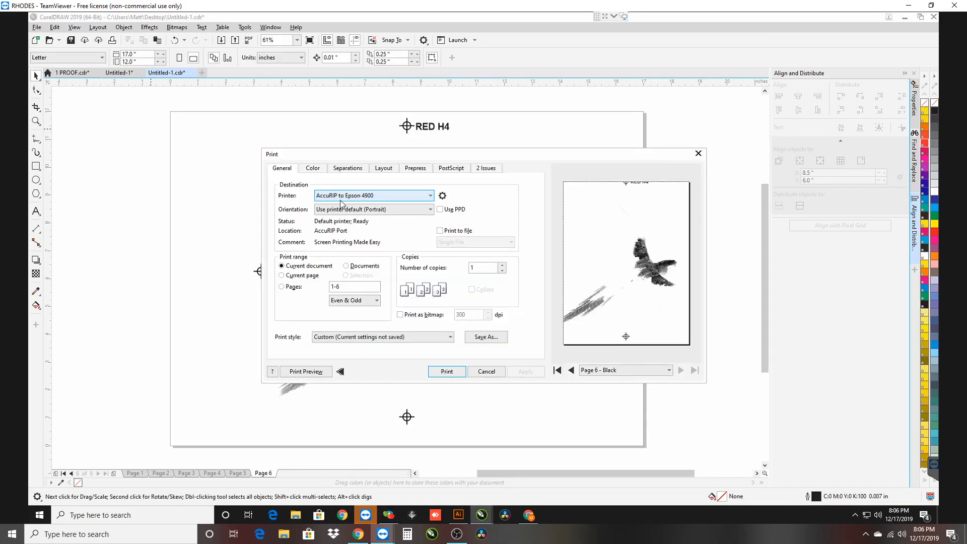
click(443, 196)
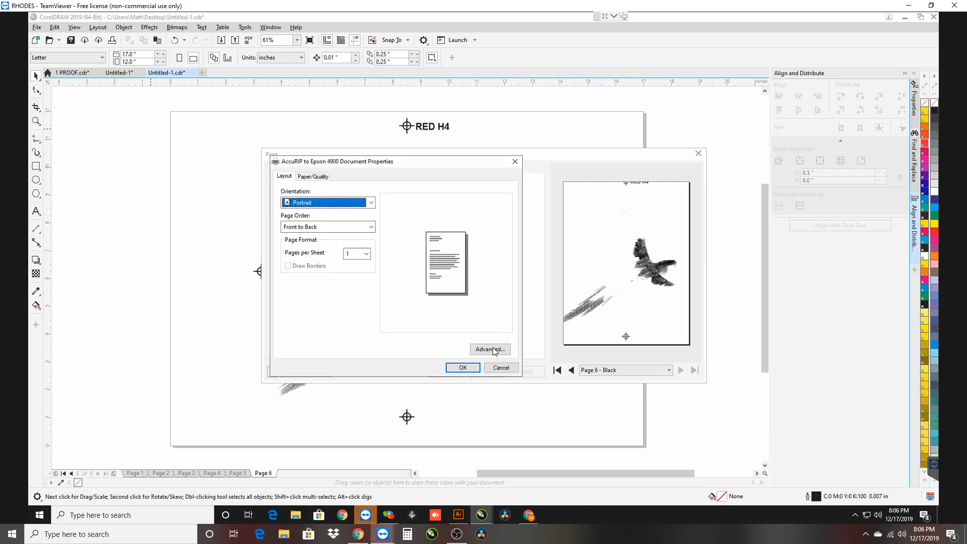
click(489, 349)
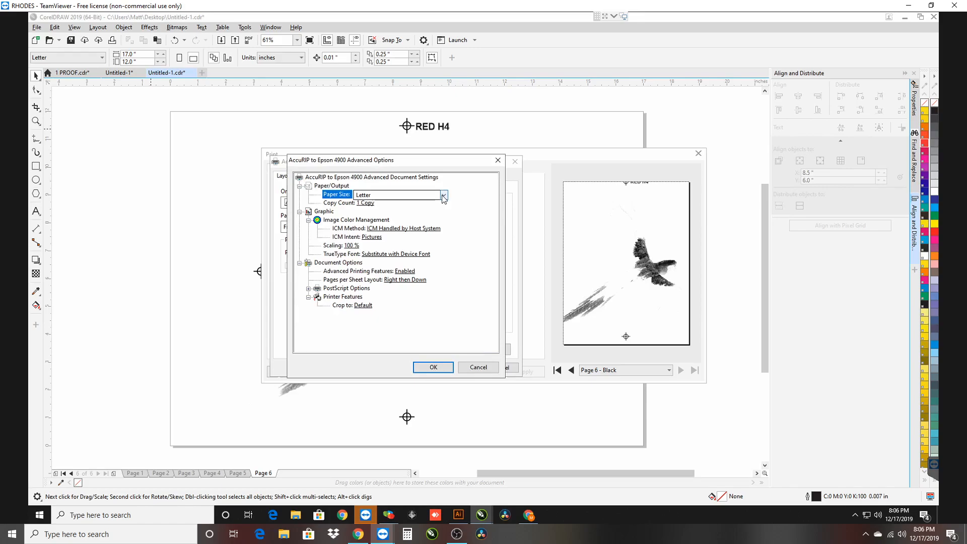
click(444, 196)
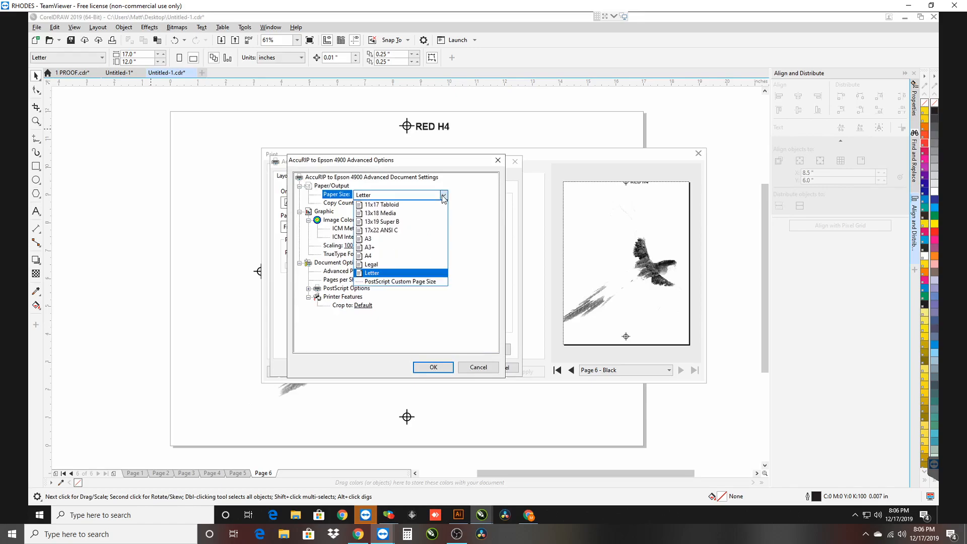
click(412, 282)
text(17)
key(Tab)
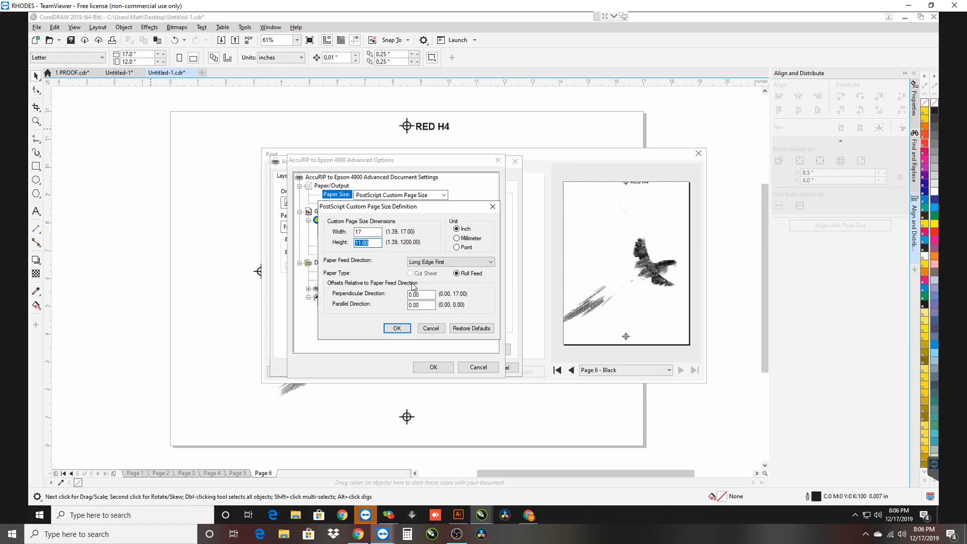
text(12)
key(Return)
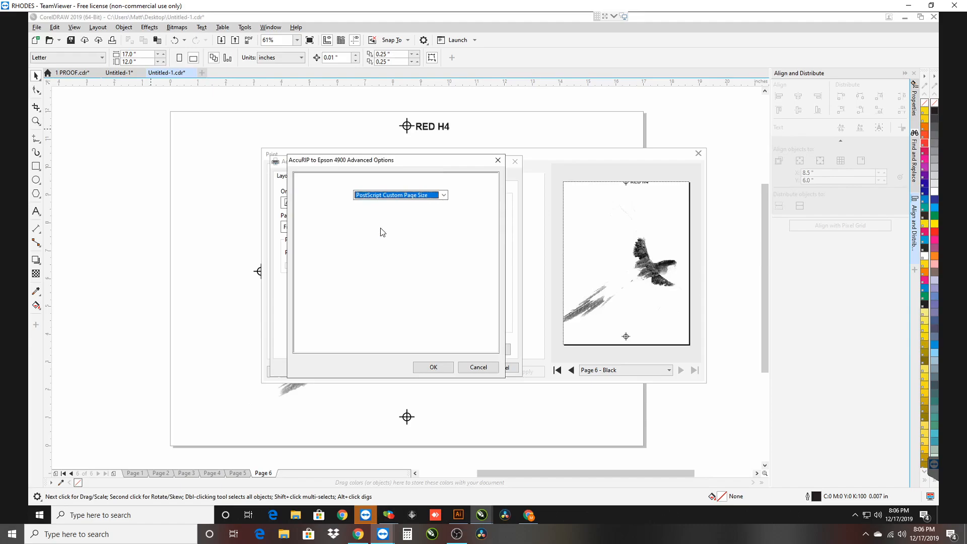
click(434, 367)
click(463, 368)
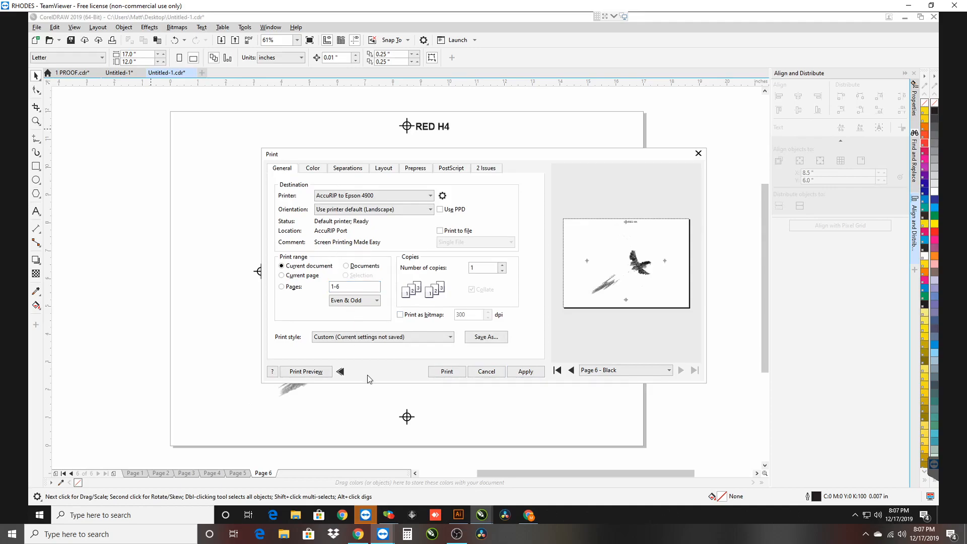
Open the color separation settings of the print job
click(348, 169)
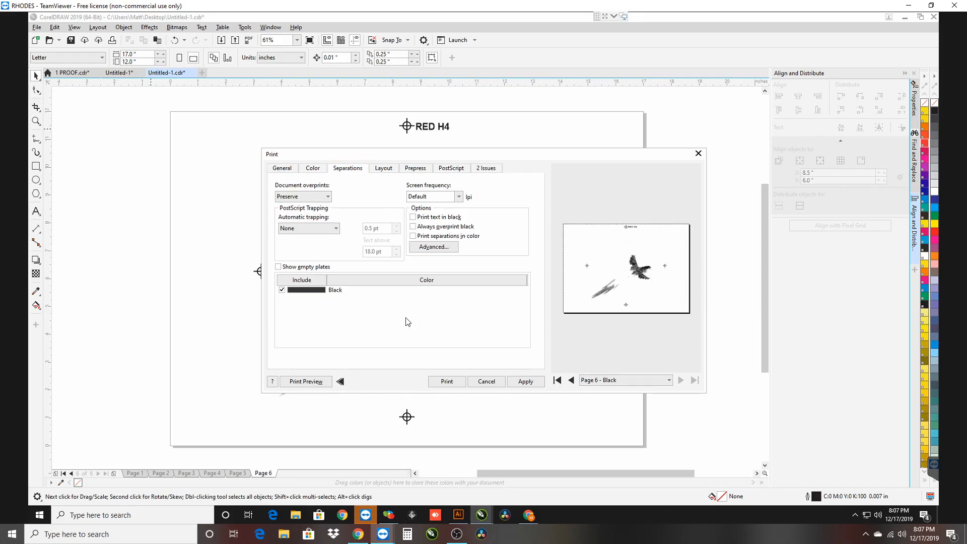